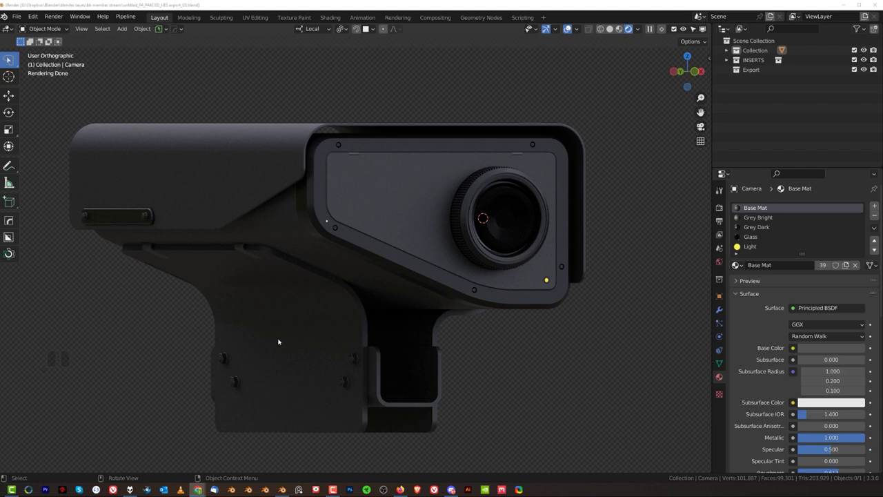
- Select the security camera model and switch the viewport from rendered to solid shading
click(277, 340)
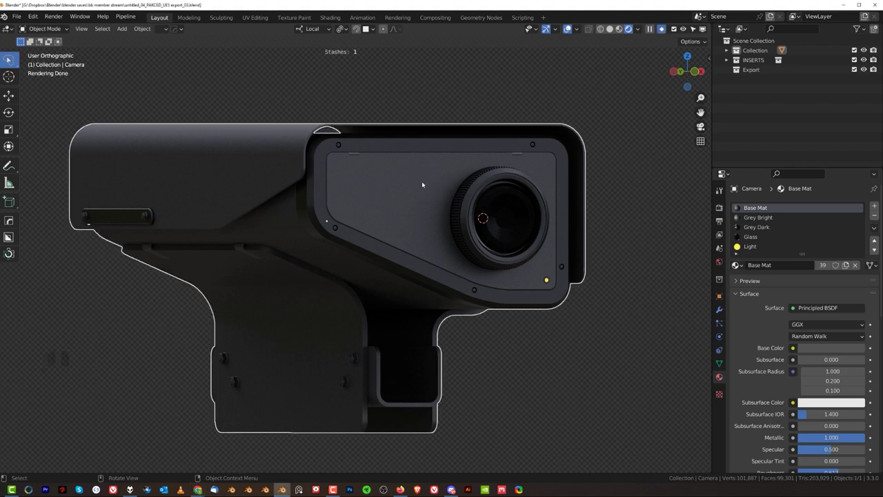
scroll(423, 169, down, 4)
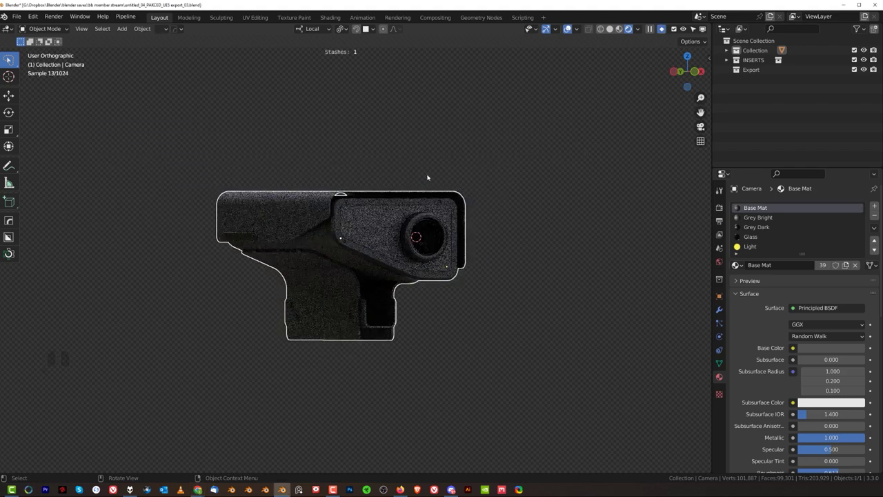
middle_drag(459, 154, 389, 171)
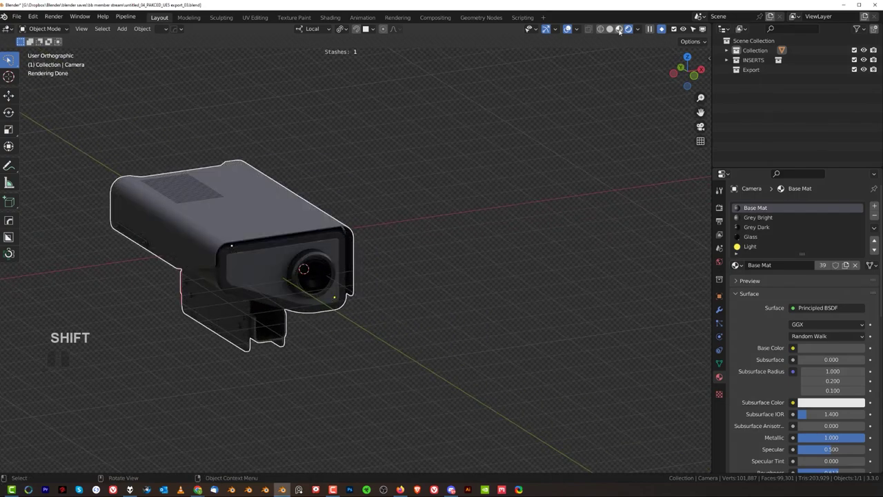
key(shift+z)
- Add a cube and place it beside the camera, moved about 4.76 m in X, -1.92 m in Y and 1.03 m in Z
key(shift+a)
mouse_move(448, 201)
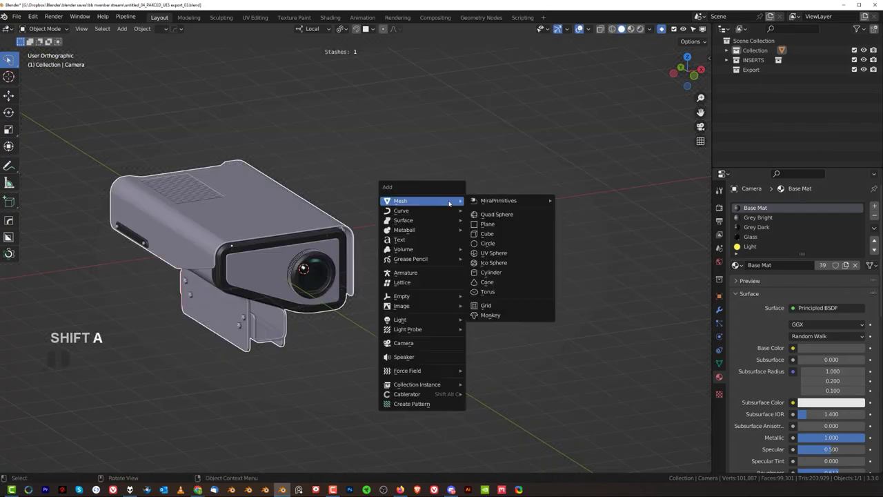
click(487, 235)
key(g)
click(563, 206)
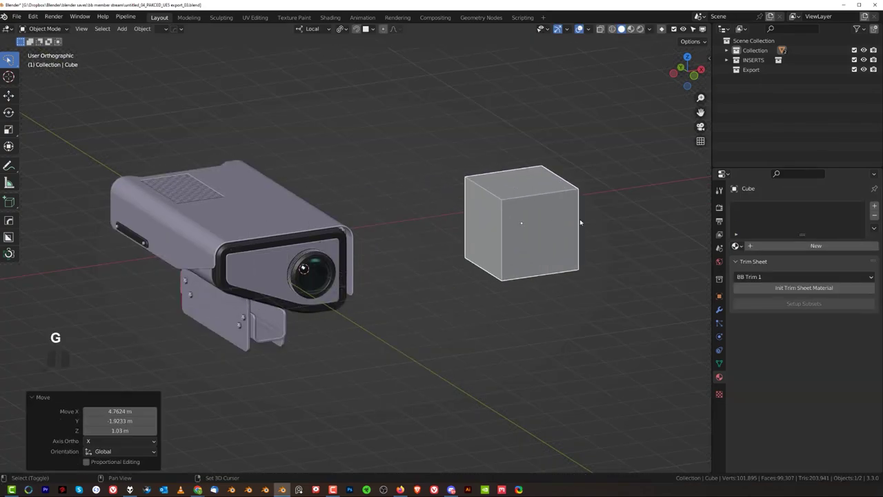
- Switch to perspective view and give the cube a wide HardOps bevel with 15 segments, profile 0.70 and a 30° angle limit
shift+middle_drag(500, 238, 402, 266)
scroll(402, 266, up, 3)
key(KP_5)
shift+middle_drag(483, 237, 415, 256)
scroll(415, 255, up, 1)
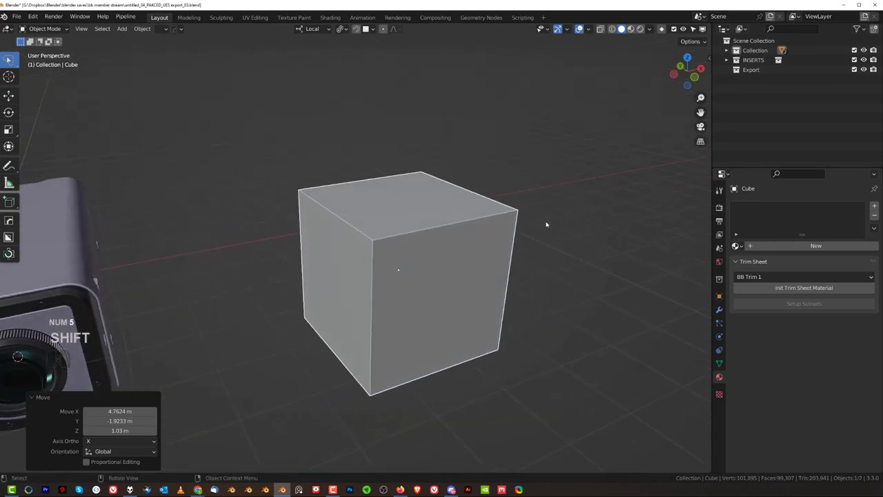
key(q)
click(506, 216)
scroll(483, 210, up, 12)
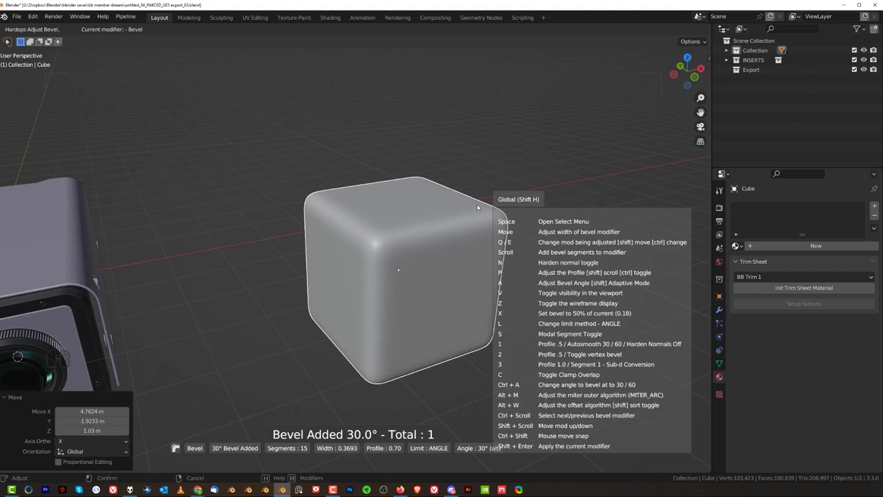
click(459, 212)
scroll(473, 237, up, 2)
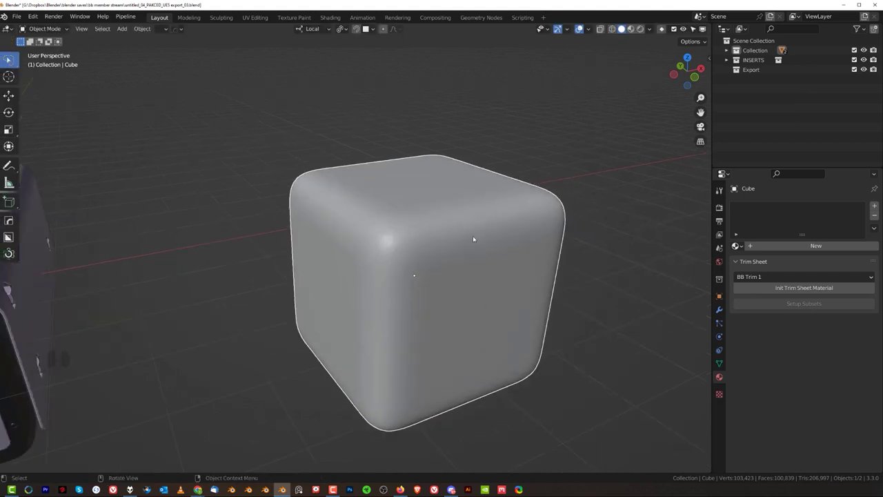
- Duplicate the beveled cube about 0.94 m upward along Z and scale the copy to about 0.486
scroll(487, 260, down, 2)
key(shift+d)
key(z)
click(648, 196)
key(s)
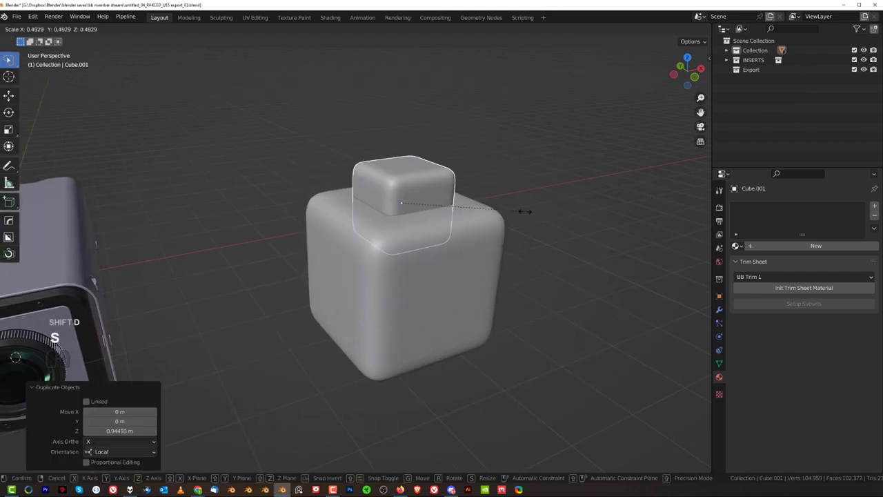
click(523, 210)
- Reduce the small upper cube's bevel width to a very thin edge bevel
scroll(475, 219, up, 2)
shift+middle_drag(449, 225, 404, 240)
key(q)
click(437, 207)
click(437, 206)
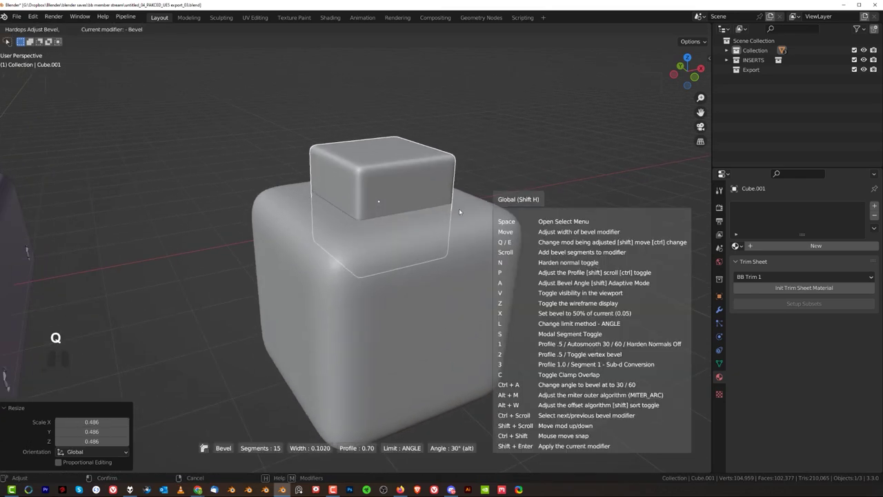
click(468, 212)
- Join the small upper cube into the large cube, with the large cube as the active object
scroll(399, 220, up, 1)
middle_drag(400, 223, 236, 199)
middle_drag(412, 213, 317, 184)
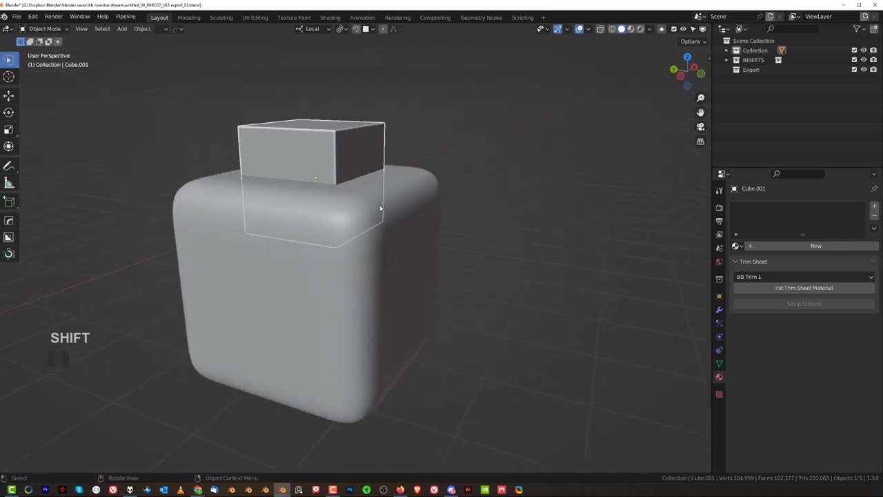
shift+middle_drag(380, 208, 402, 239)
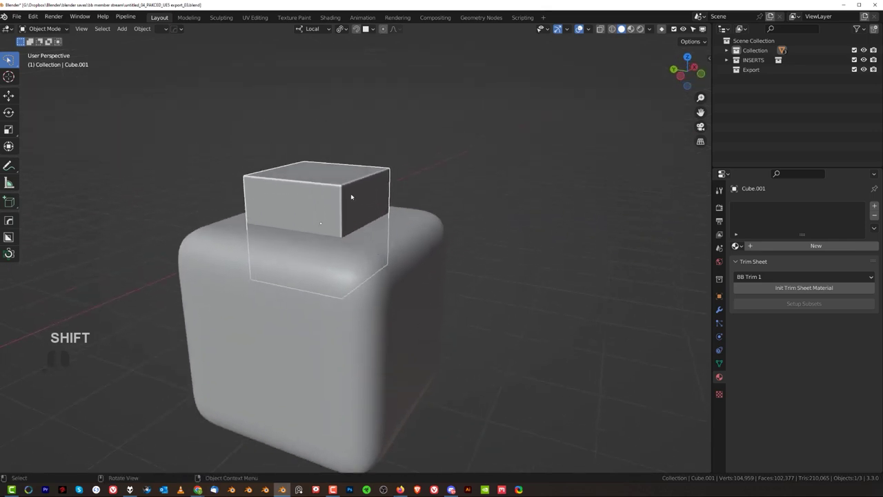
shift+click(412, 235)
key(ctrl+j)
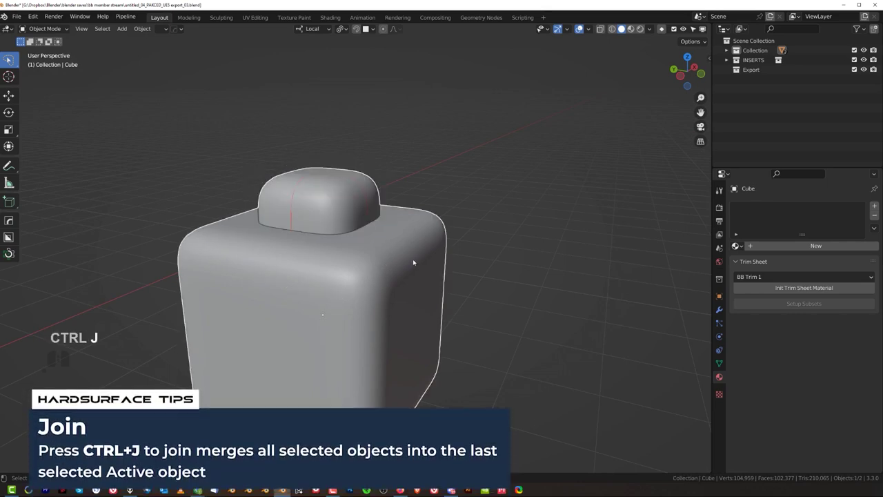
- Examine the bevel on the joined small cube up close, with the bevel's wireframe displayed
middle_drag(335, 171, 332, 200)
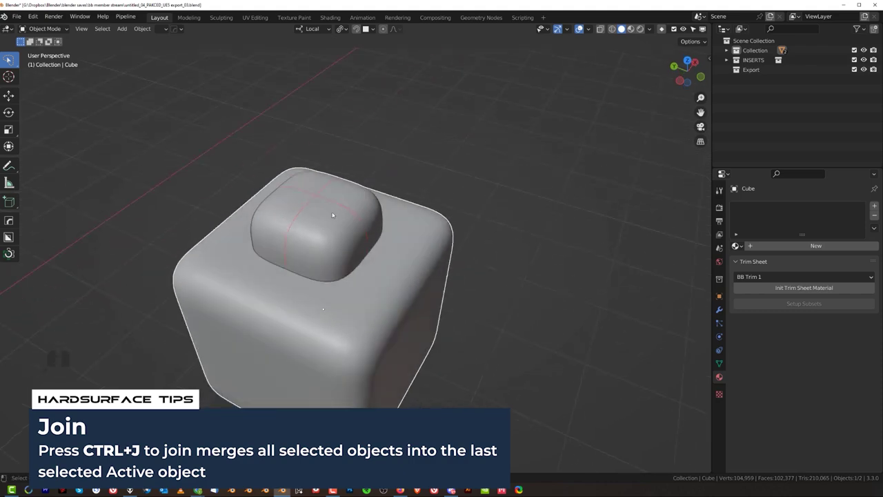
scroll(325, 227, up, 5)
middle_drag(302, 130, 309, 144)
scroll(283, 140, up, 2)
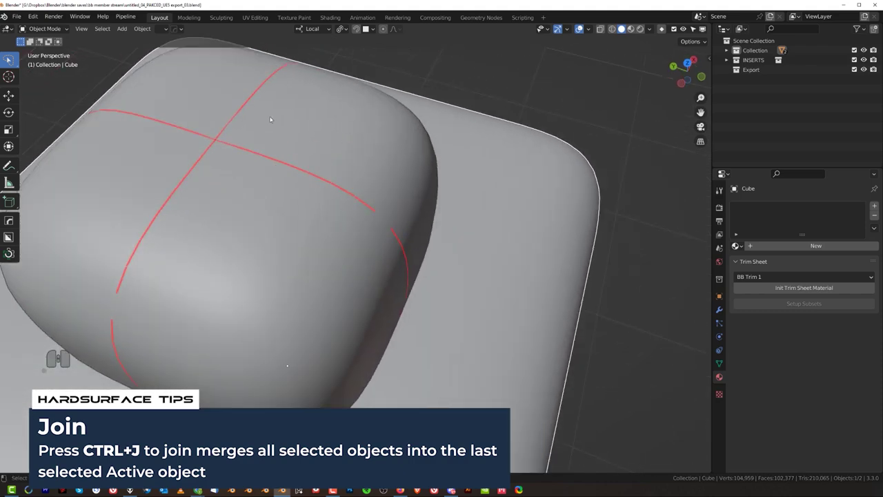
scroll(242, 142, down, 2)
shift+middle_drag(336, 220, 438, 163)
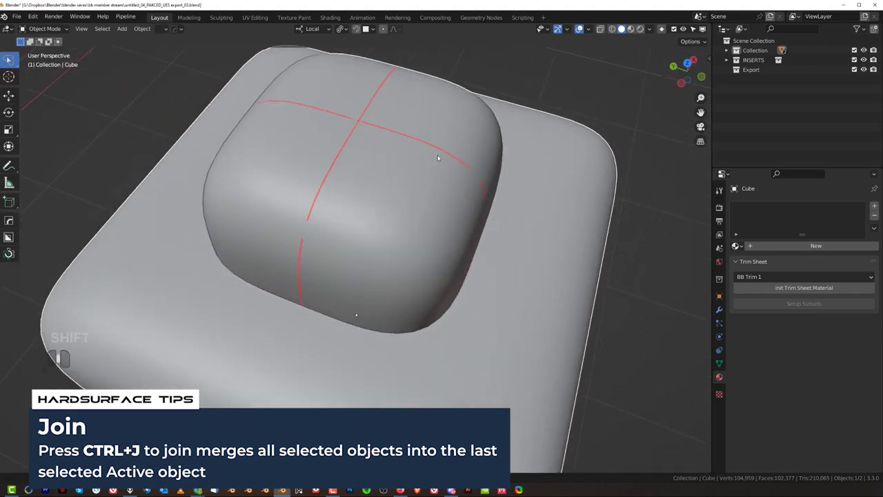
scroll(443, 174, down, 2)
key(q)
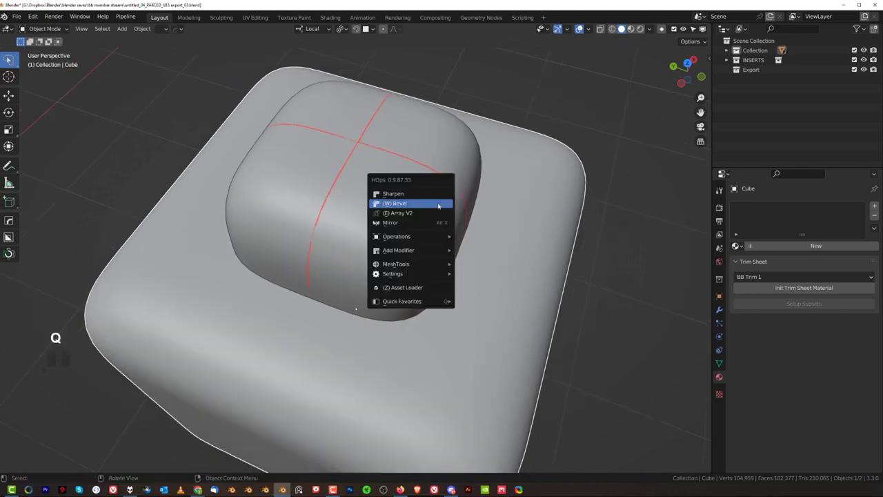
click(439, 205)
key(z)
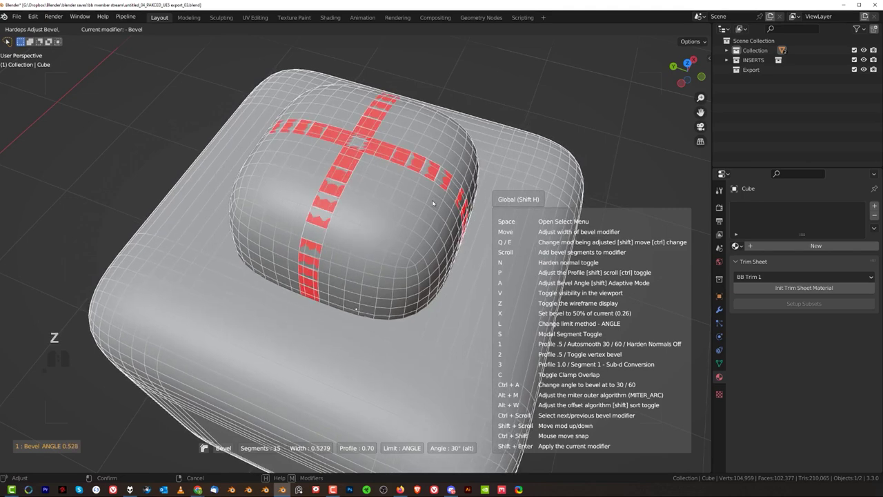
click(440, 205)
- Undo the join and try joining the large cube into the small cube, with the small cube as the active object
scroll(455, 220, down, 2)
key(ctrl+z)
middle_drag(464, 238, 525, 189)
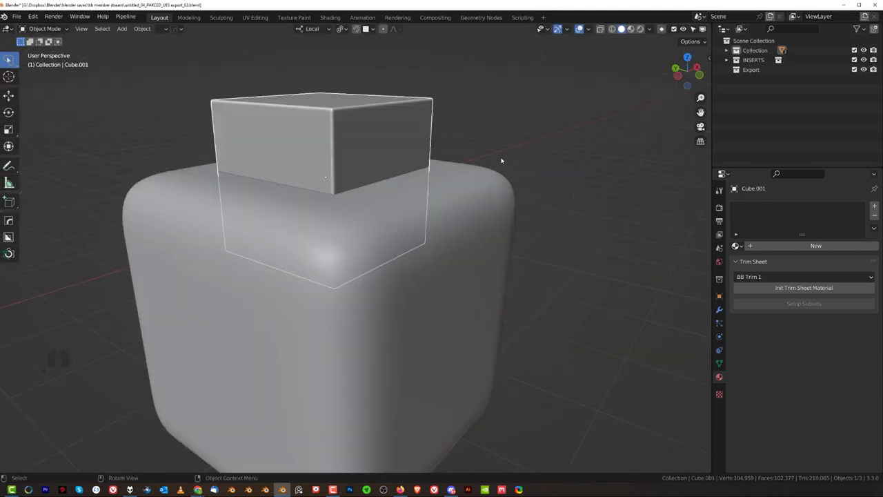
click(460, 200)
shift+click(402, 132)
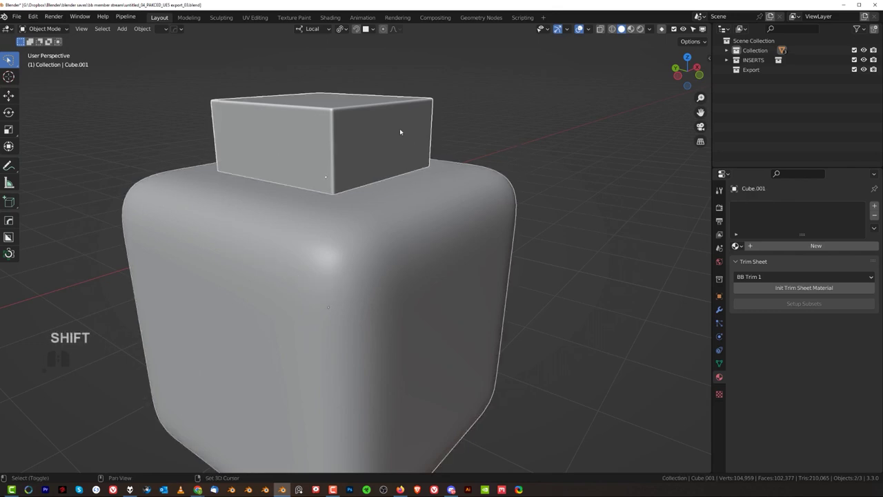
key(ctrl+j)
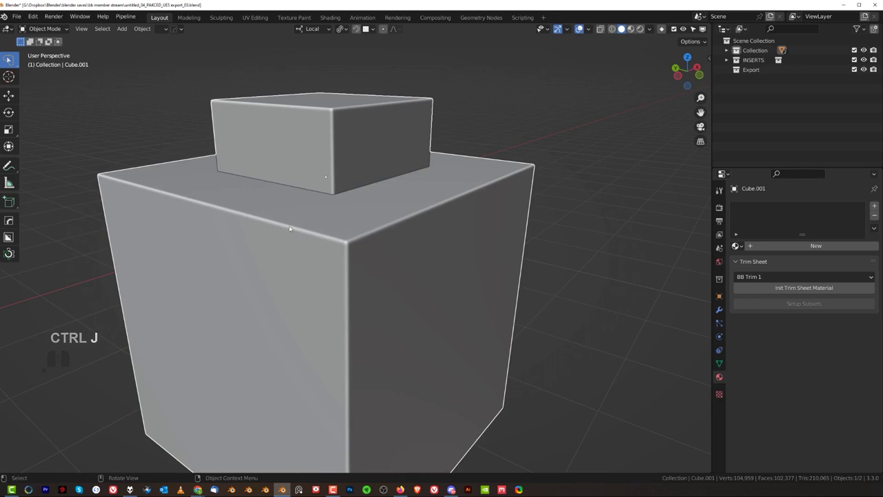
key(ctrl+z)
- Examine the hex bolt and its flange on the camera's dark side strip up close, along with the surrounding housing
scroll(425, 182, down, 9)
shift+middle_drag(268, 268, 395, 206)
scroll(312, 240, up, 3)
scroll(311, 240, up, 2)
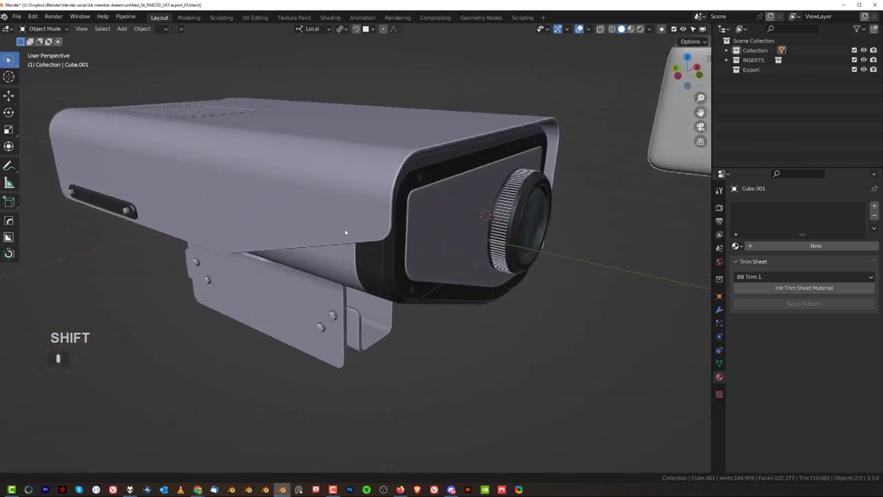
shift+middle_drag(331, 226, 414, 236)
scroll(414, 237, up, 1)
shift+middle_drag(276, 228, 363, 241)
scroll(363, 240, up, 2)
shift+middle_drag(576, 256, 266, 246)
scroll(266, 247, up, 1)
scroll(441, 213, up, 2)
shift+middle_drag(442, 213, 372, 244)
scroll(371, 244, up, 1)
scroll(371, 244, up, 5)
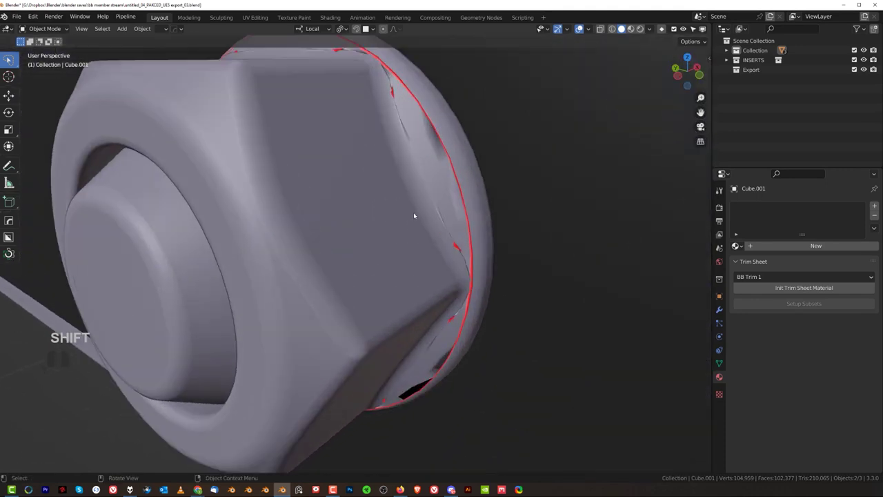
scroll(411, 71, down, 8)
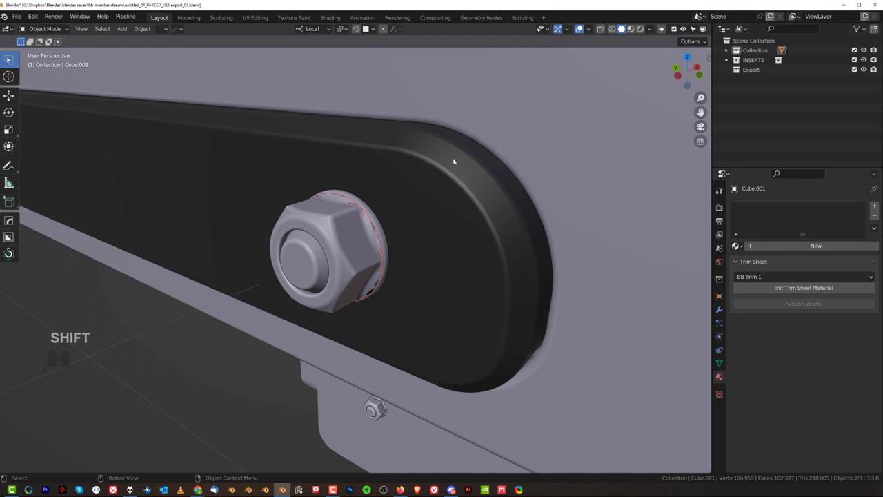
scroll(440, 191, up, 6)
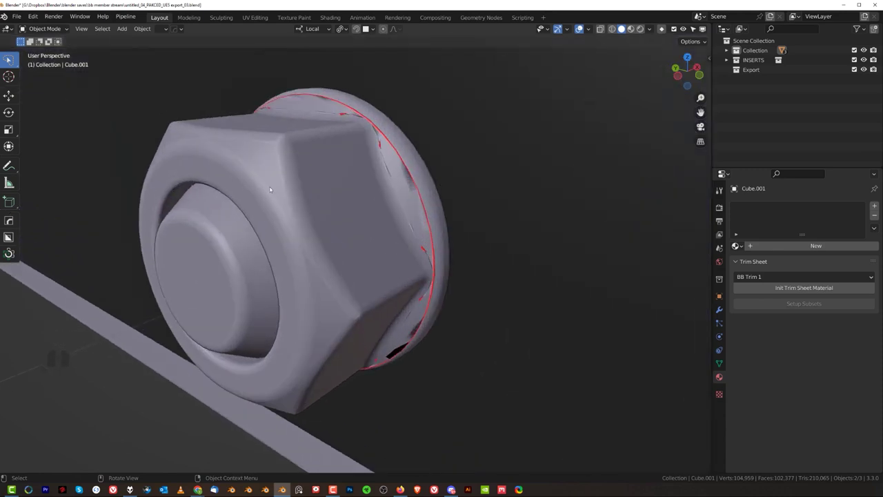
scroll(422, 221, up, 4)
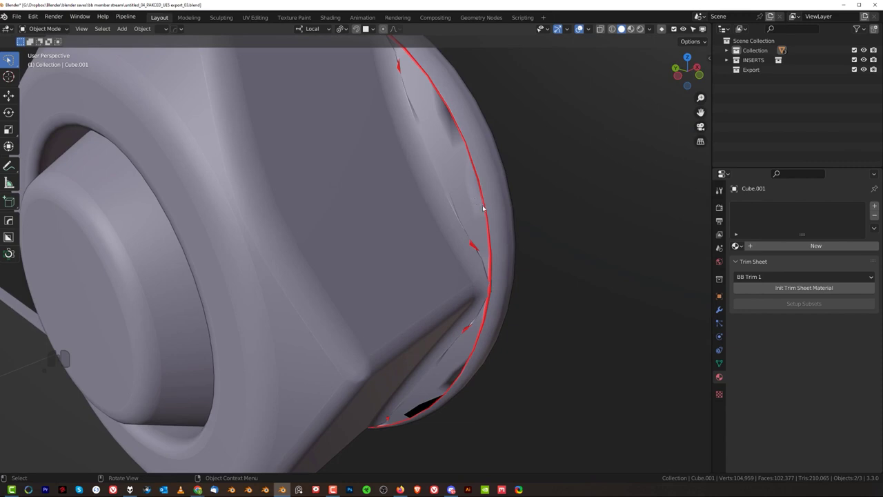
shift+middle_drag(498, 205, 443, 306)
scroll(414, 269, up, 3)
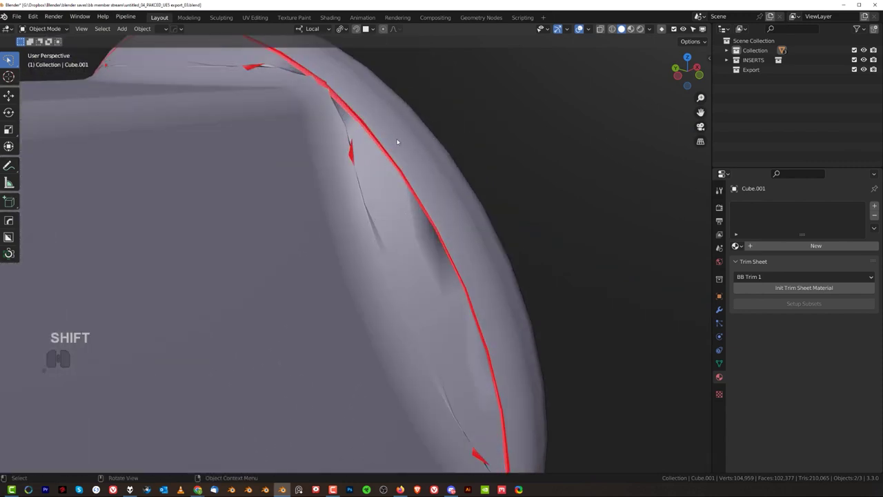
scroll(435, 215, down, 5)
scroll(436, 221, down, 10)
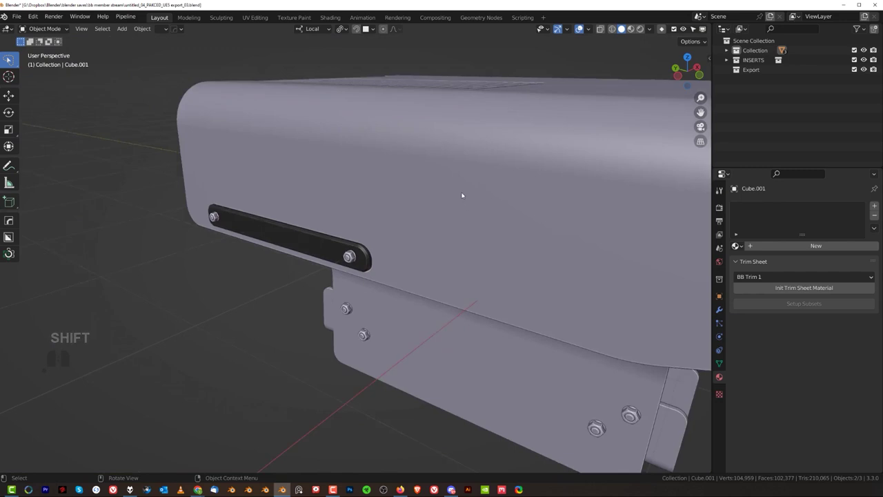
scroll(379, 158, down, 2)
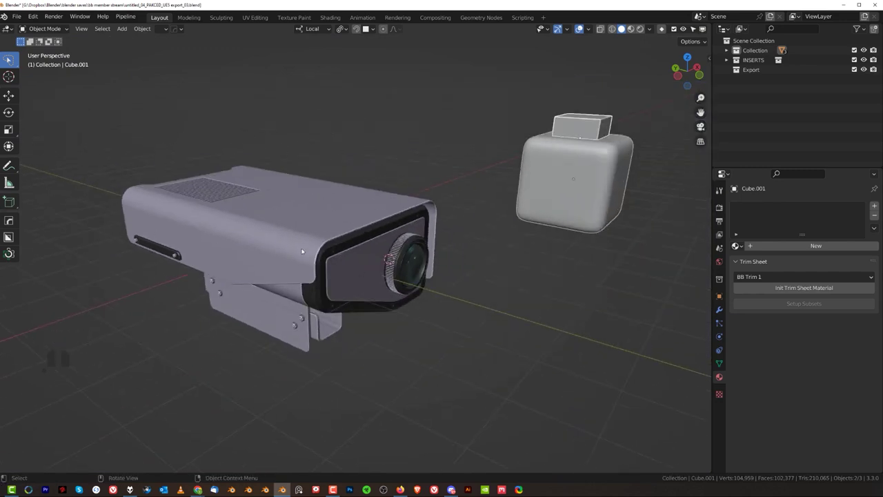
- Try duplicating the camera and both cubes in place, and delete the duplicates
key(b)
drag(183, 108, 350, 251)
key(g)
right_click(365, 121)
key(shift+d)
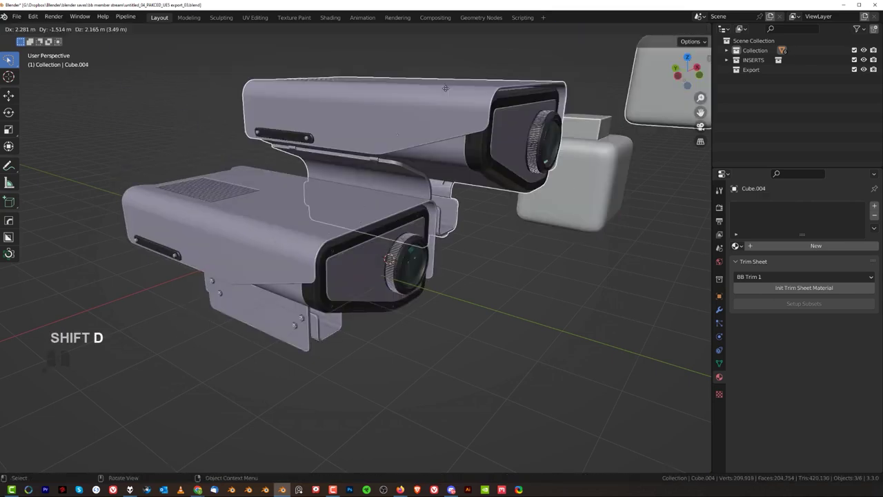
right_click(449, 90)
key(x)
click(445, 125)
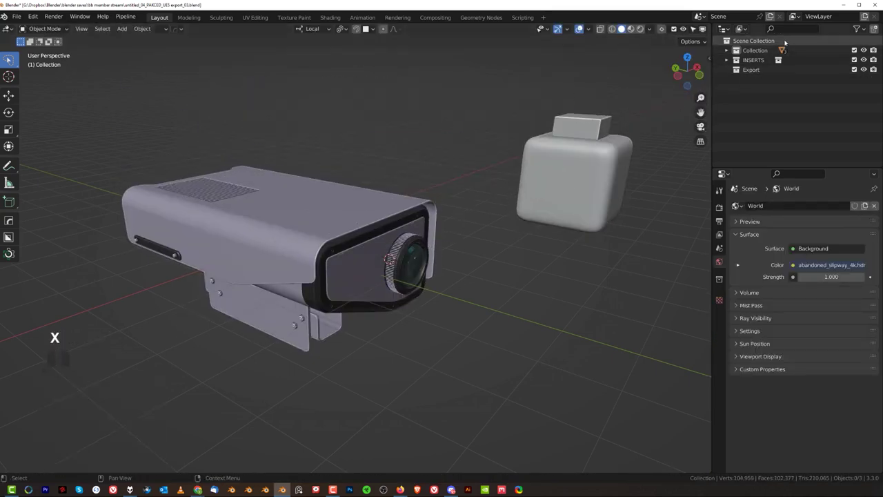
- Convert the large beveled cube's visual geometry to mesh
middle_drag(469, 103, 306, 173)
shift+middle_drag(273, 209, 336, 200)
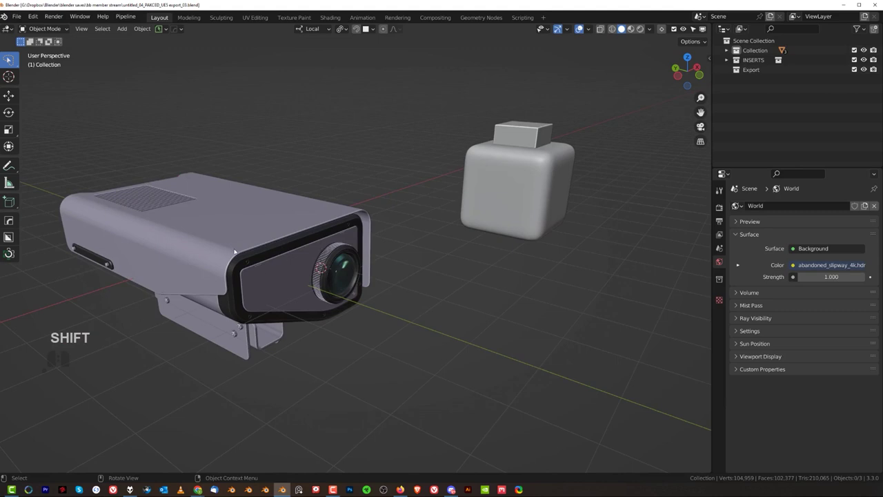
shift+middle_drag(548, 182, 293, 262)
scroll(294, 262, up, 2)
shift+middle_drag(260, 239, 392, 217)
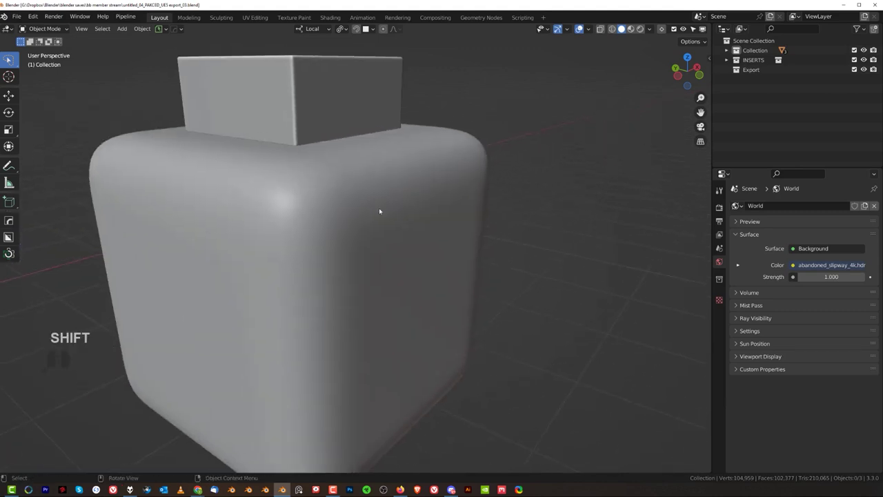
click(383, 209)
key(ctrl+a)
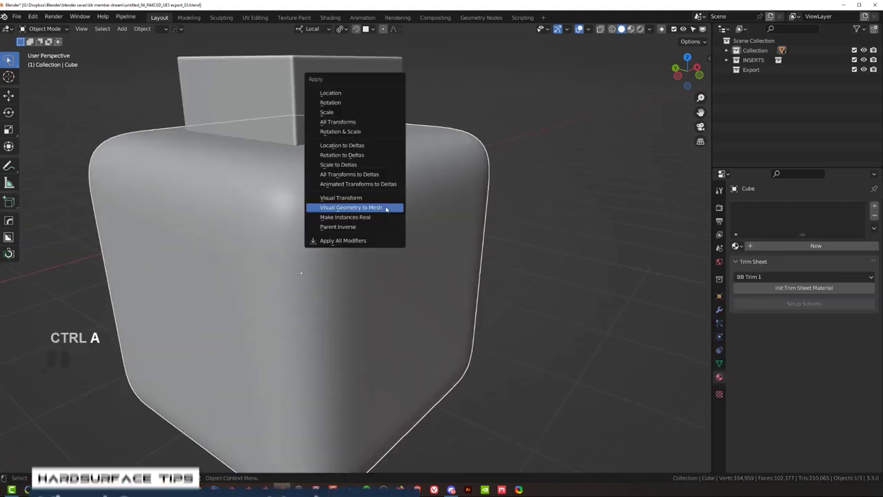
click(386, 208)
- Convert the small top cube's visual geometry to mesh and check the result in Edit Mode
click(307, 76)
key(ctrl+a)
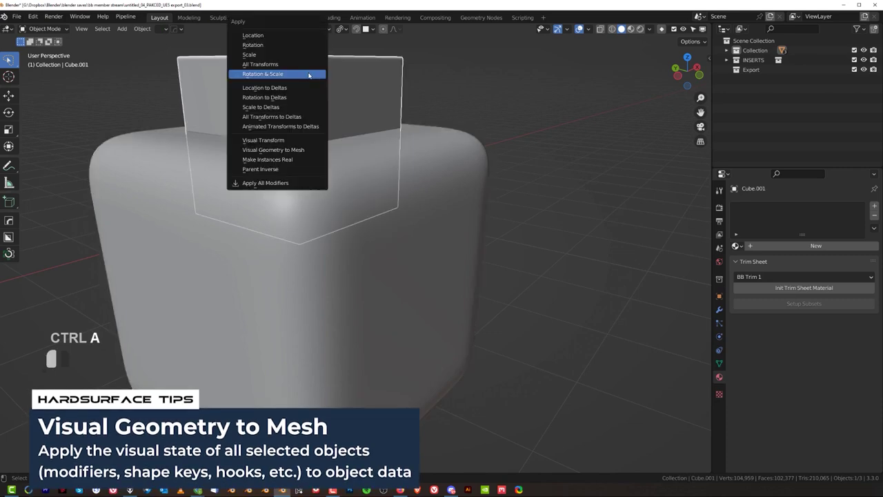
click(296, 150)
key(Tab)
shift+middle_drag(309, 75, 336, 172)
scroll(336, 172, up, 3)
scroll(316, 216, down, 3)
middle_drag(315, 216, 400, 213)
key(Tab)
- Join the small cube into the large cube and inspect the combined mesh's bevels in Edit Mode
shift+click(421, 256)
key(ctrl+j)
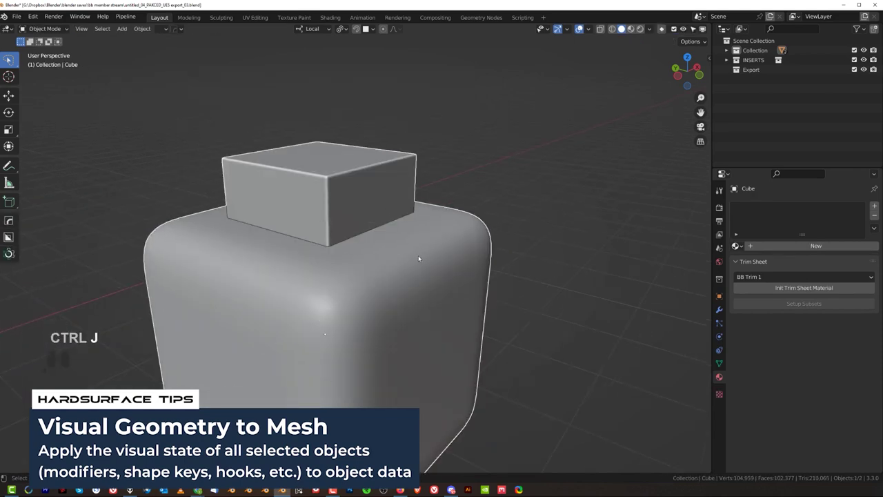
scroll(418, 254, up, 3)
key(Tab)
middle_drag(341, 177, 458, 291)
scroll(380, 168, up, 2)
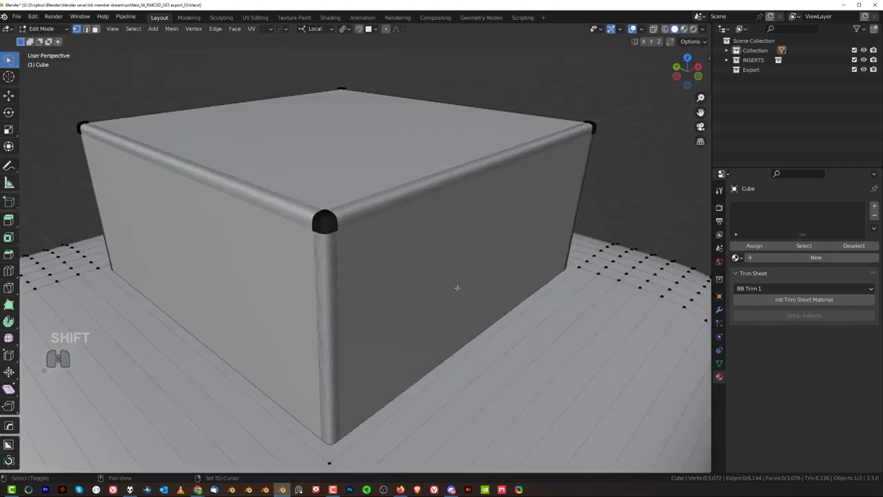
scroll(339, 209, up, 4)
scroll(370, 207, down, 2)
key(Tab)
scroll(370, 207, down, 6)
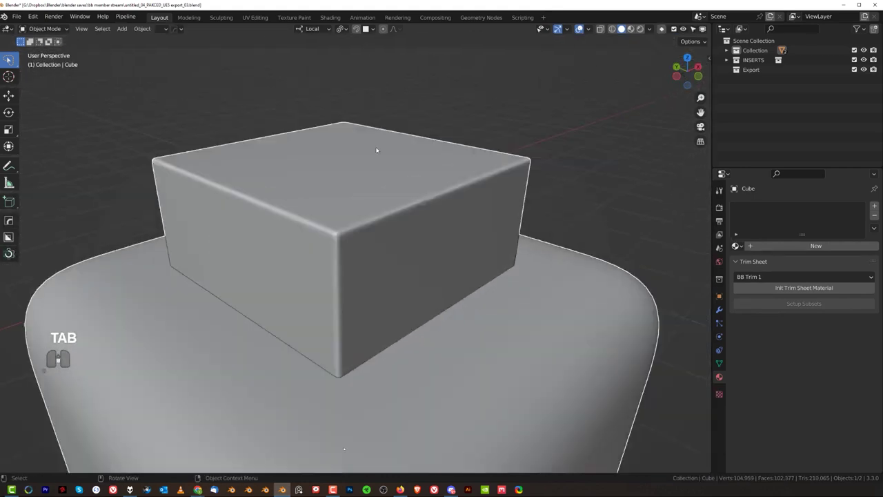
- Delete the joined cube object from the scene
key(x)
click(416, 213)
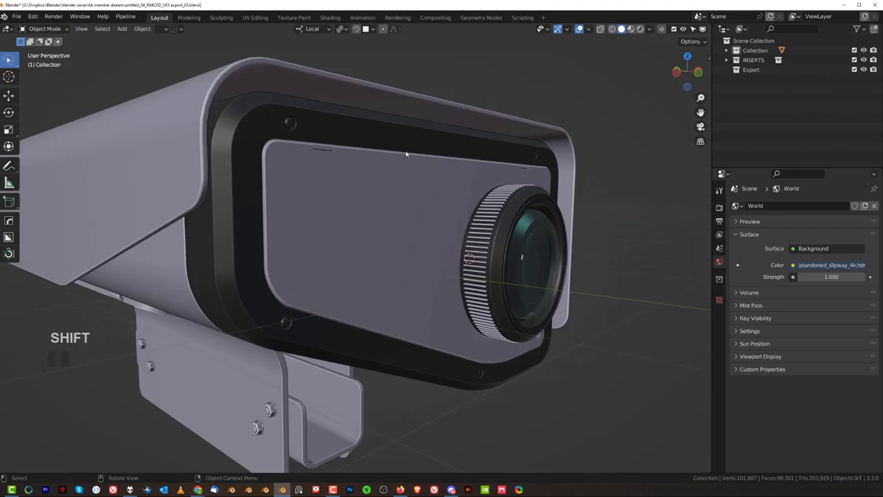
middle_drag(405, 154, 433, 183)
shift+middle_drag(247, 182, 359, 201)
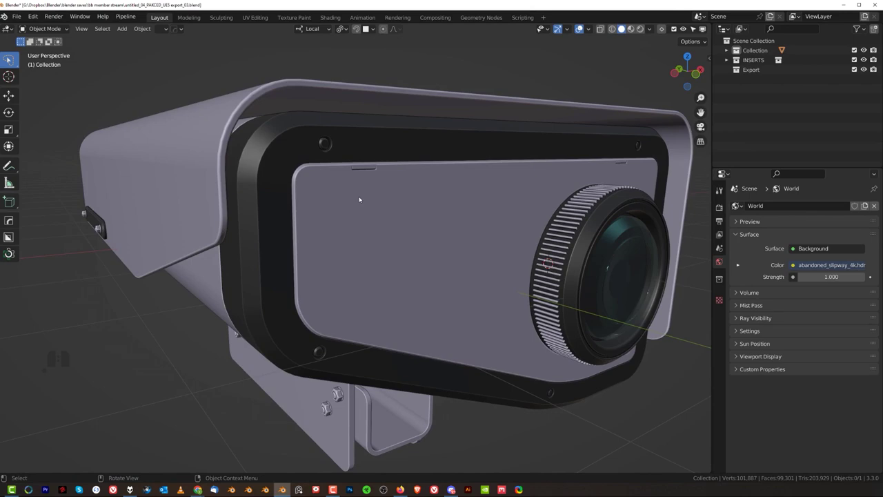
- Select the camera and open its mesh in Edit Mode with face selection and X-ray off
click(402, 205)
key(Tab)
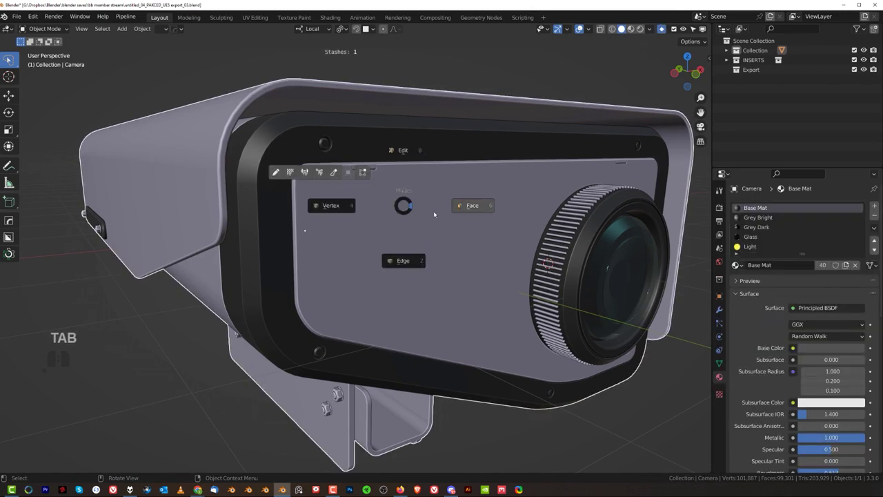
key(Tab)
key(Tab)
key(Tab)
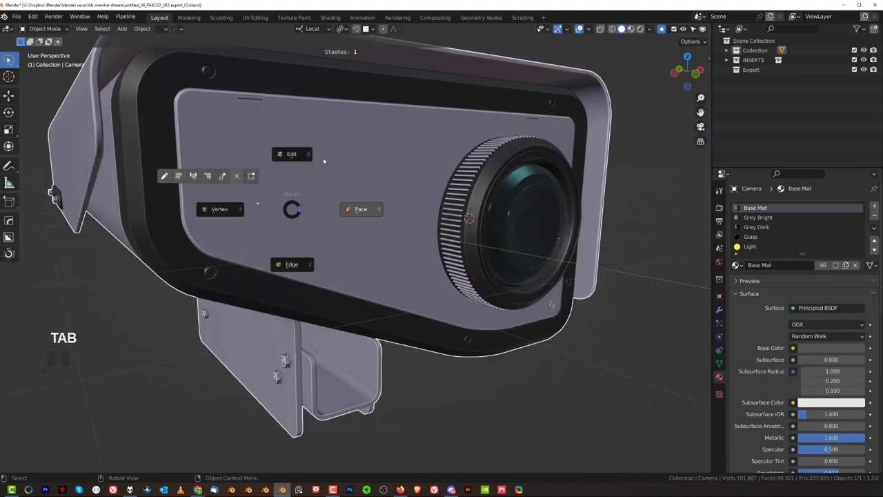
key(Tab)
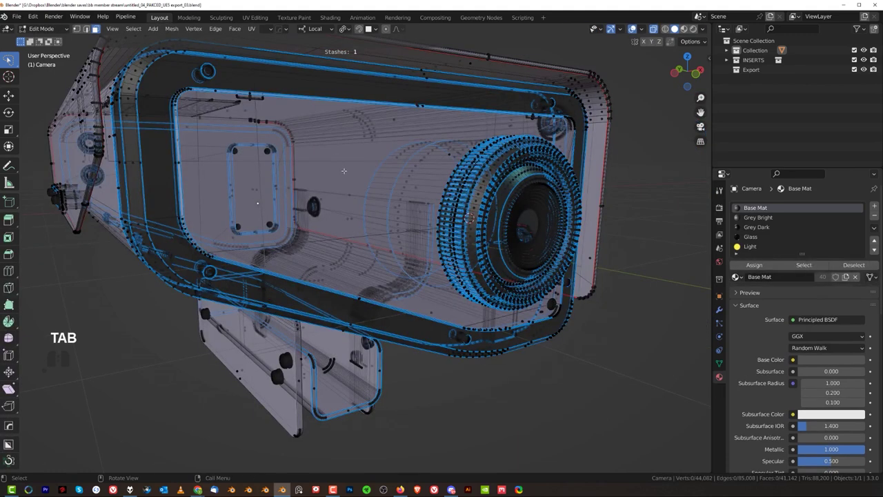
key(Tab)
click(533, 249)
- Select the front plate's linked geometry, delimited by seam, and try moving it away from the camera body
click(379, 190)
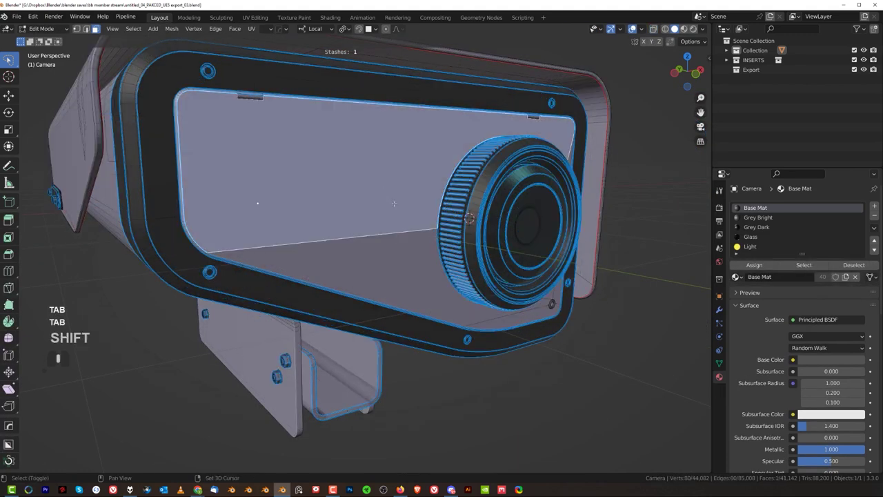
shift+middle_drag(367, 225, 374, 235)
key(ctrl+l)
scroll(372, 235, down, 2)
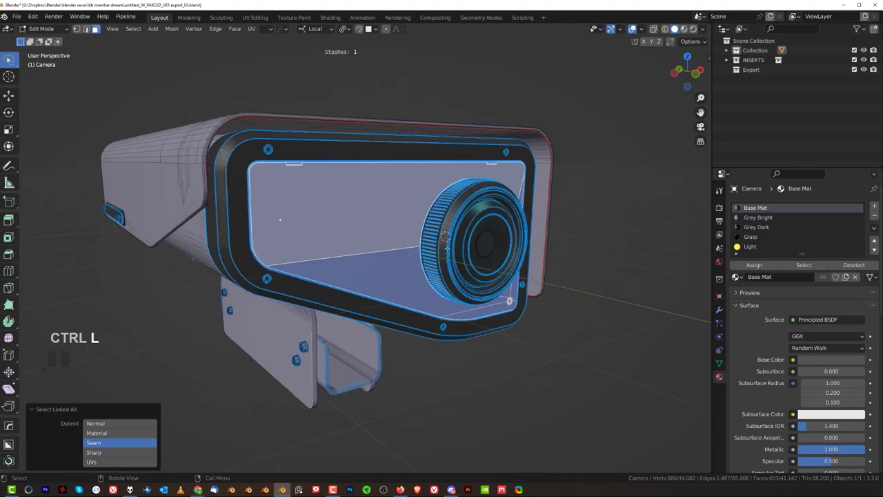
key(g)
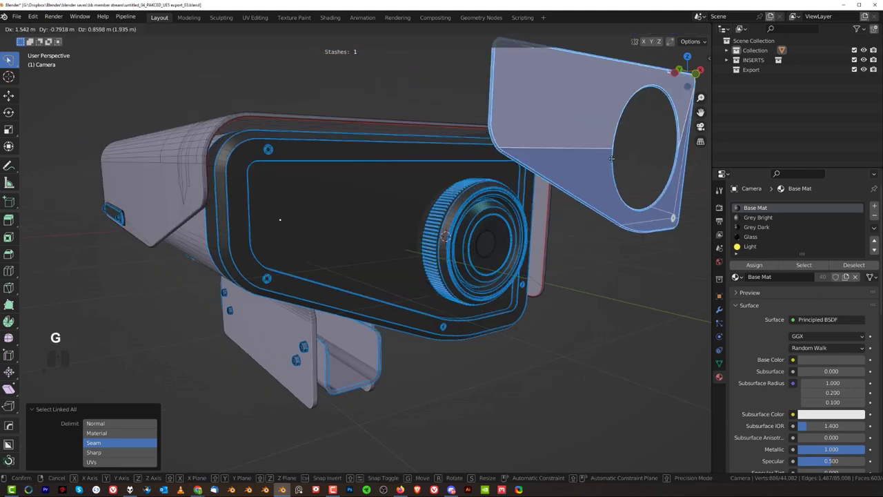
key(Escape)
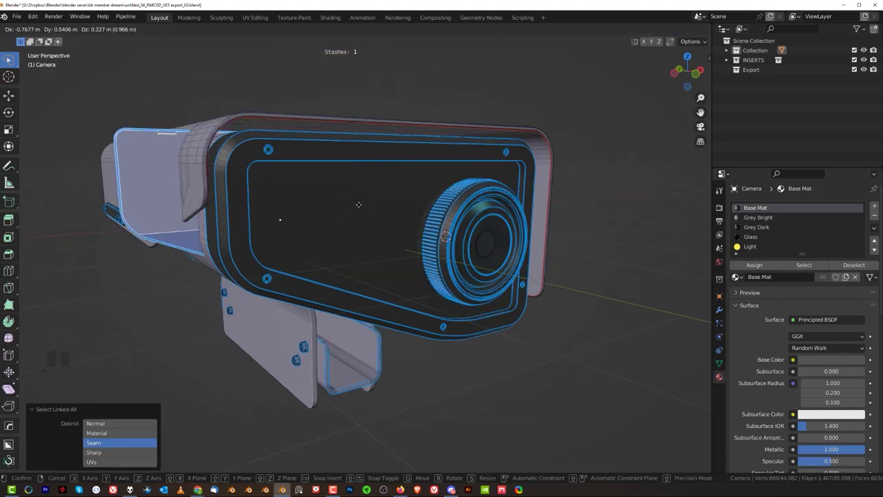
key(Tab)
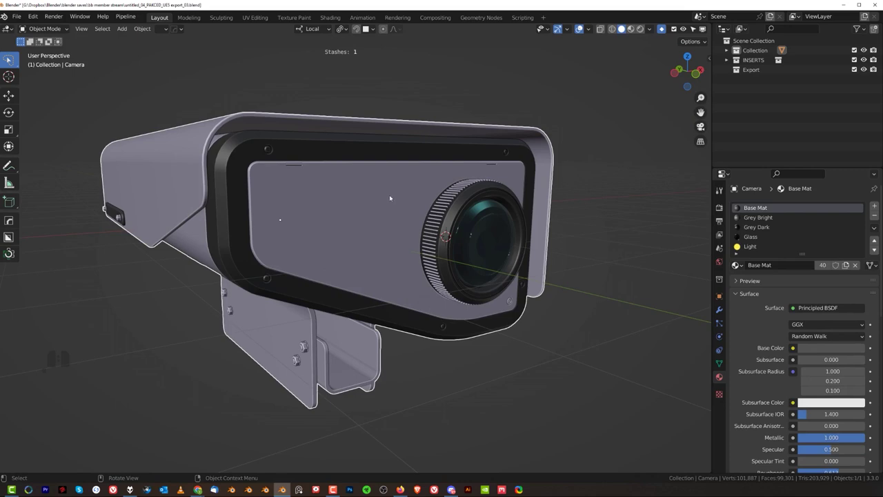
- Examine the camera's housing, front plate, lens and mounting bracket from several angles in rendered shading
middle_drag(369, 182, 431, 149)
shift+middle_drag(482, 184, 495, 186)
middle_drag(495, 186, 460, 184)
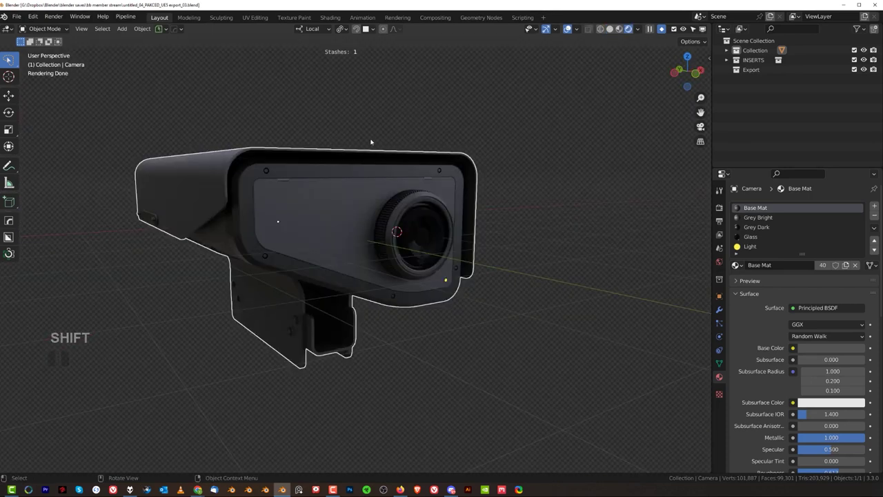
mouse_move(404, 142)
middle_down()
mouse_move(409, 155)
mouse_move(445, 146)
mouse_move(494, 166)
mouse_move(403, 171)
middle_up()
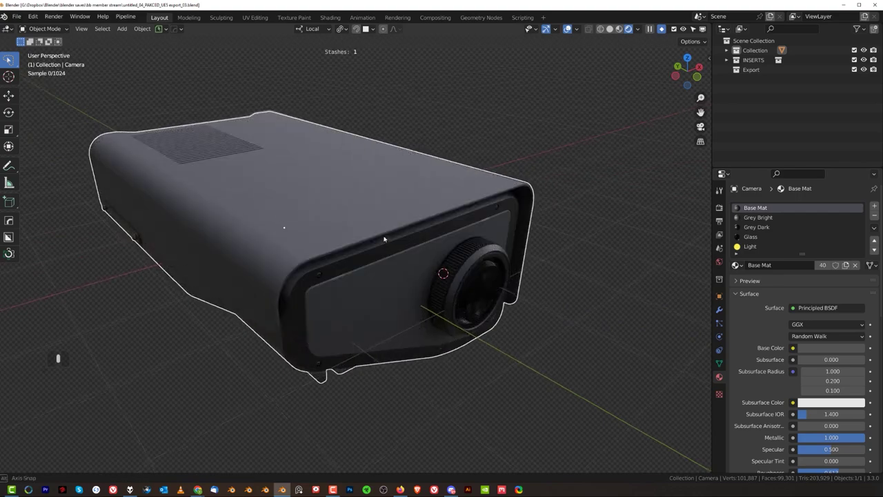
middle_drag(386, 236, 434, 241)
scroll(310, 197, up, 2)
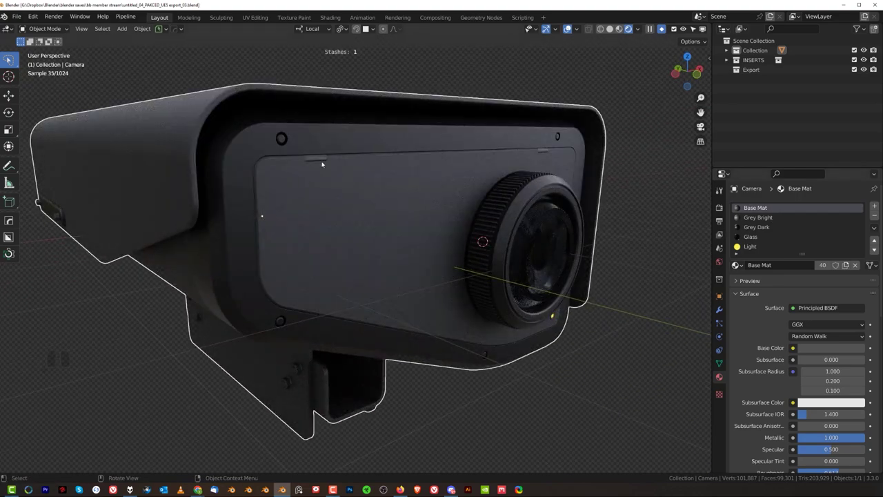
scroll(328, 181, down, 2)
middle_drag(329, 182, 434, 209)
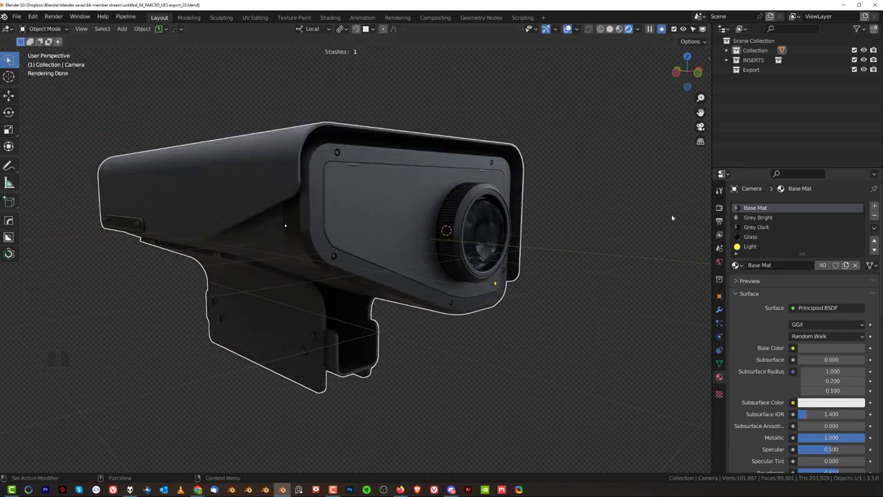
scroll(433, 208, up, 3)
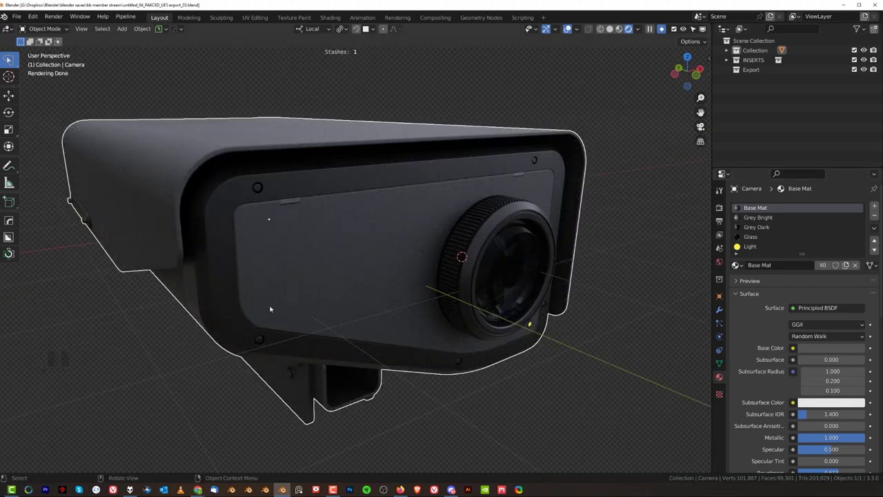
scroll(279, 200, down, 1)
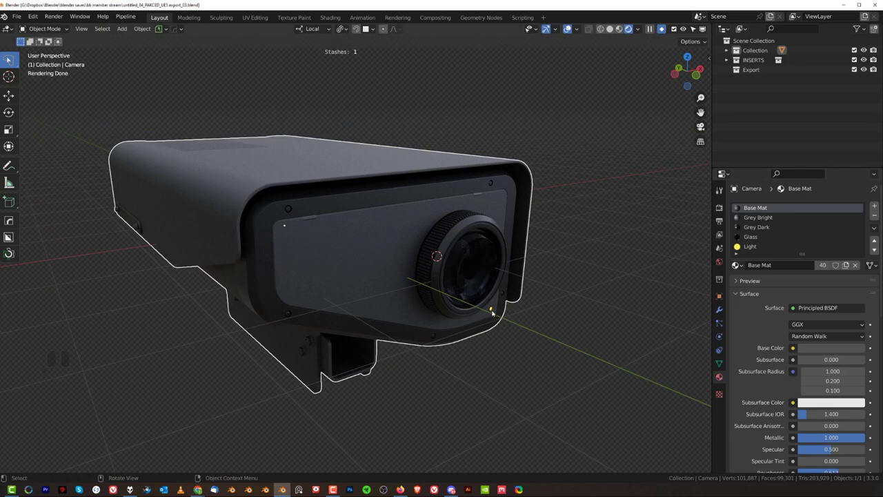
scroll(496, 305, down, 2)
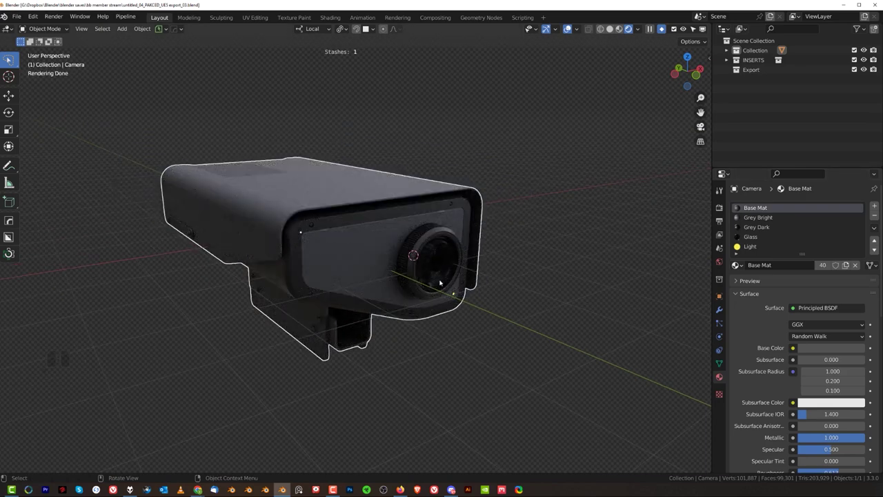
key(g)
right_click(500, 138)
shift+middle_drag(473, 209, 452, 199)
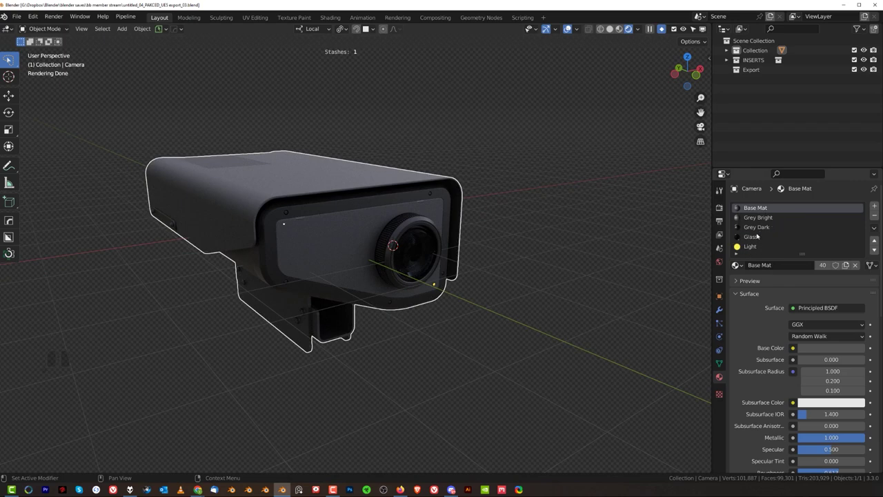
scroll(352, 218, up, 2)
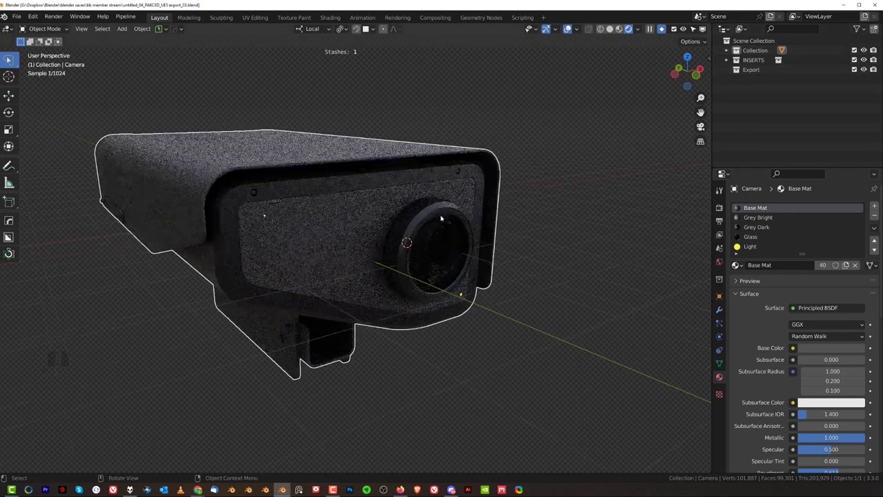
shift+middle_drag(412, 197, 462, 202)
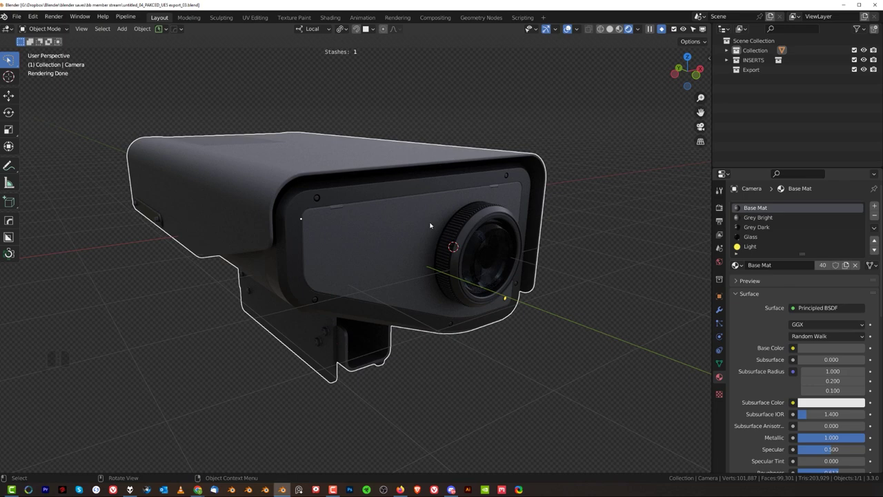
scroll(414, 177, down, 1)
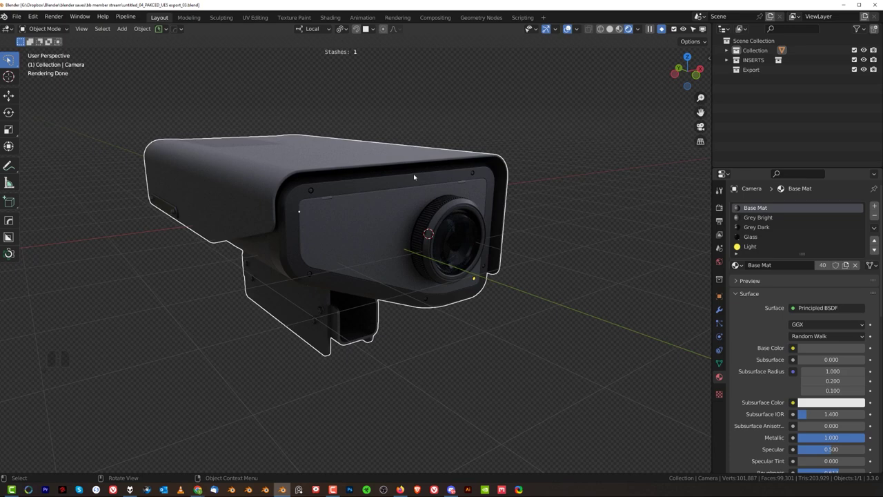
- Start an FBX export of the camera limited to selected objects
key(ctrl)
key(ctrl+s)
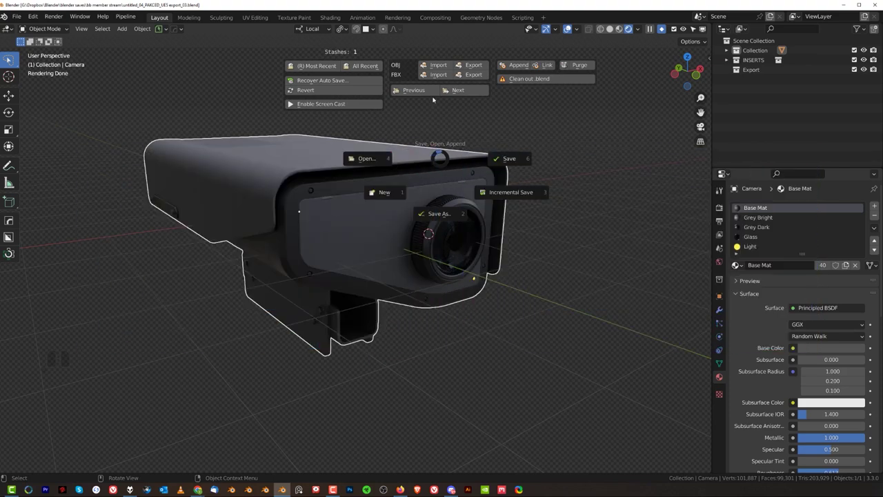
click(469, 74)
click(474, 74)
drag(507, 112, 736, 98)
drag(659, 95, 400, 76)
click(598, 170)
click(596, 170)
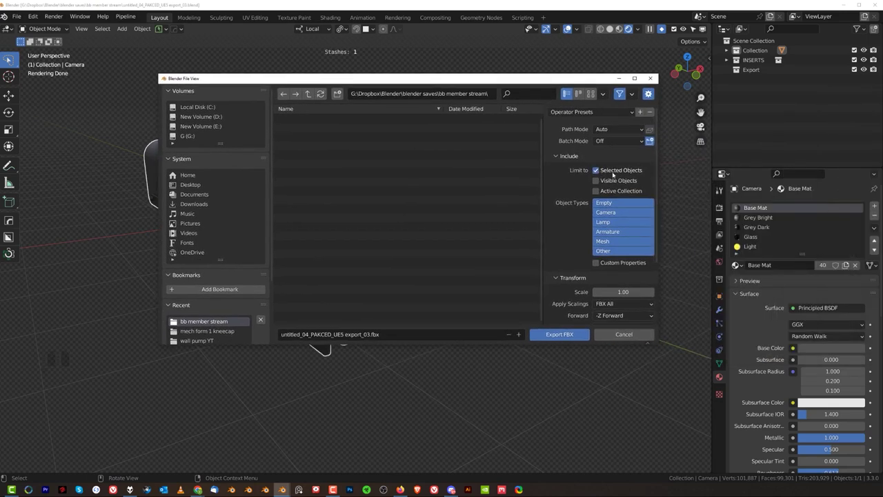
- Set the FBX export's geometry smoothing to Face, and close the export dialog without exporting
scroll(613, 175, down, 3)
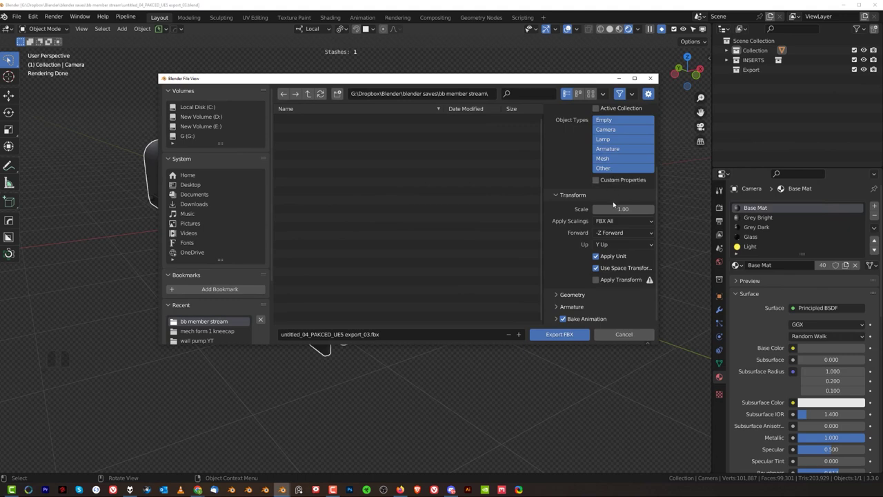
click(572, 294)
scroll(626, 226, down, 2)
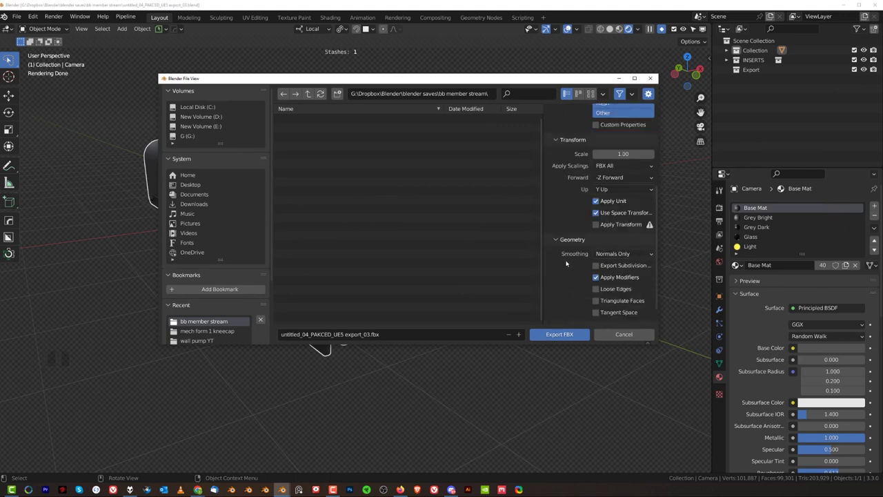
click(617, 254)
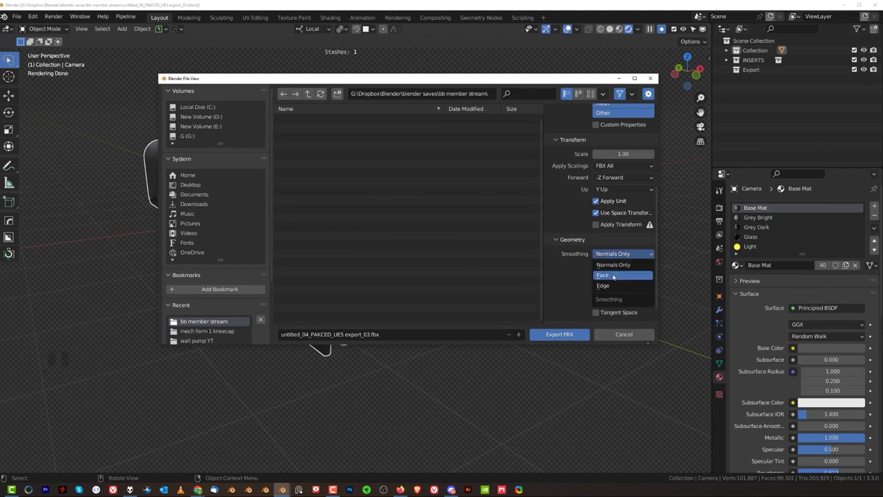
click(612, 274)
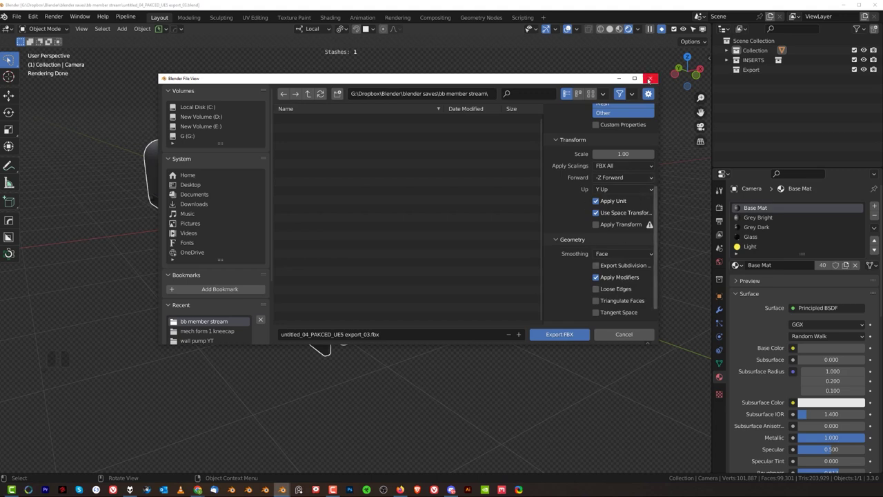
click(648, 80)
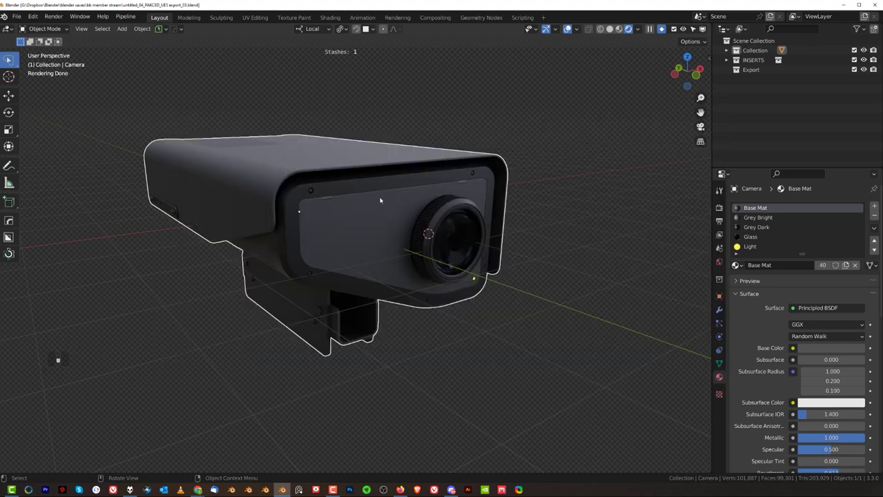
- Move the camera into the Export collection
scroll(382, 200, down, 2)
middle_drag(384, 201, 380, 202)
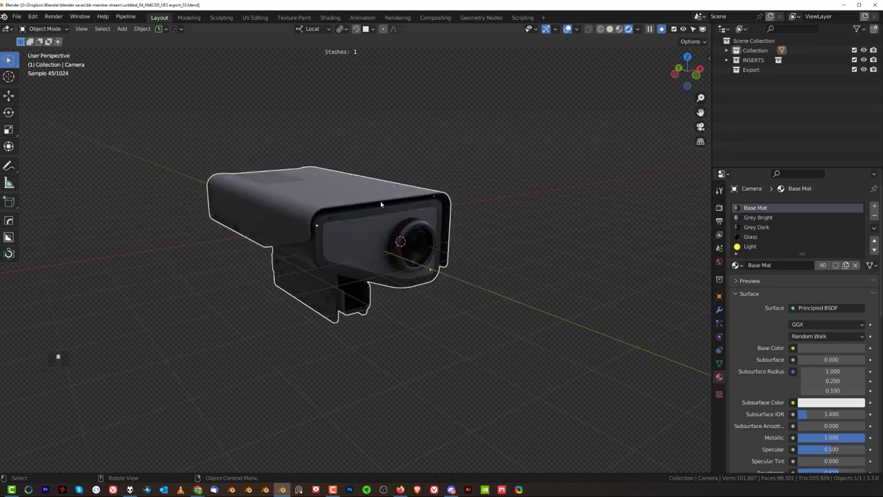
scroll(380, 205, up, 2)
key(m)
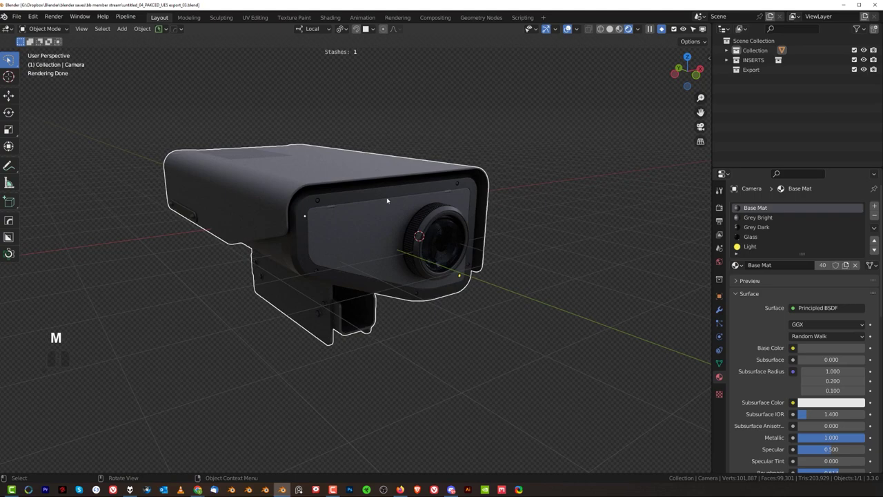
key(g)
right_click(425, 142)
key(m)
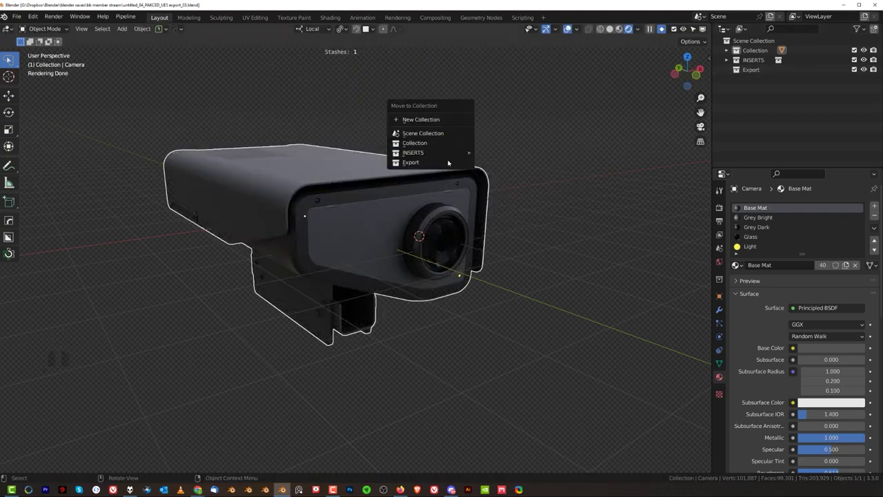
click(447, 164)
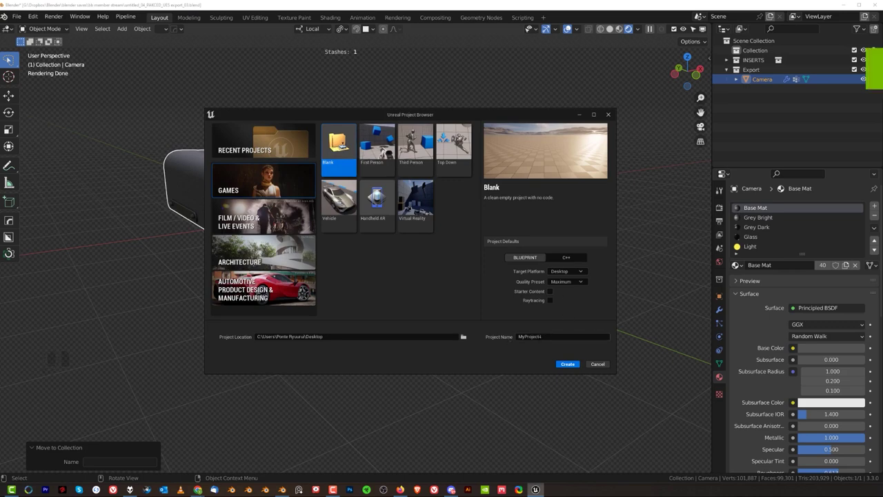
- Create a blank Games project named MyProject4 for Desktop at Maximum quality, without starter content
click(550, 291)
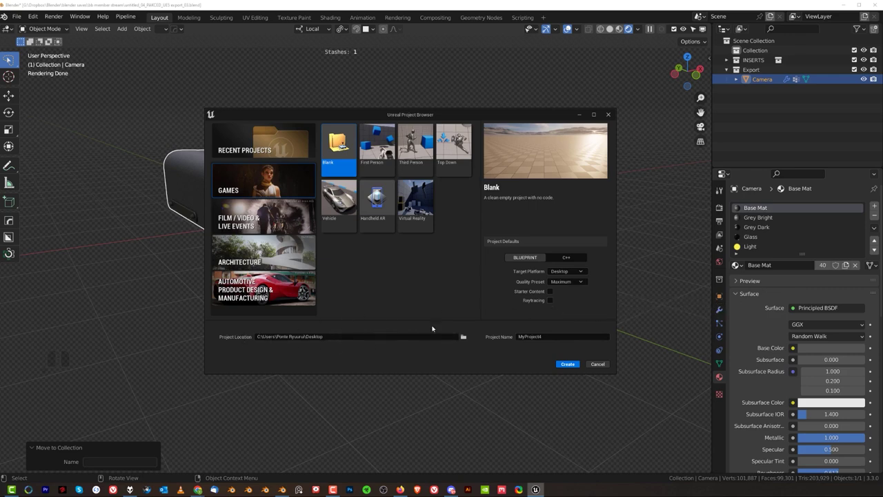
click(570, 366)
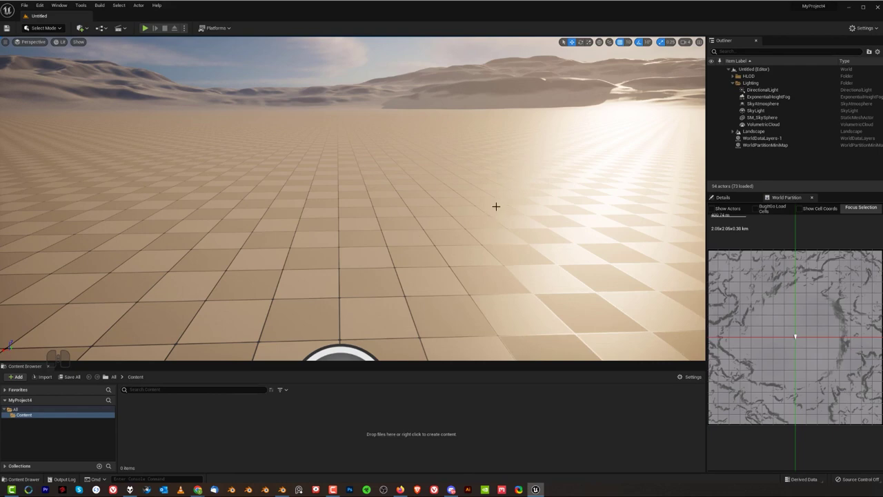
- Enable Remote Execution in the project's Python plugin settings and close the project settings
click(39, 5)
click(75, 109)
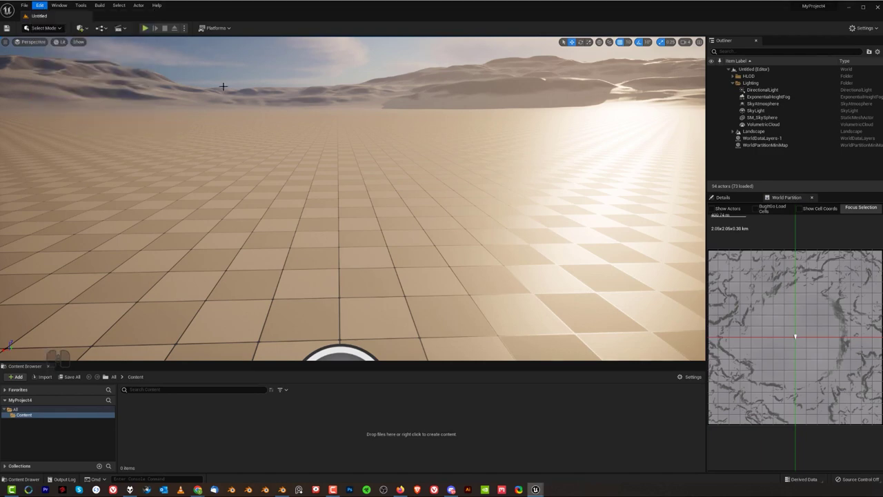
text(pyth)
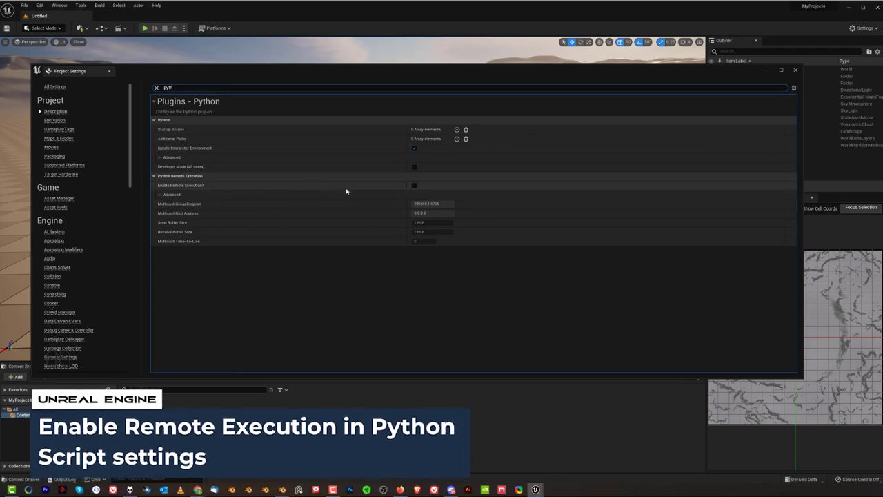
click(414, 186)
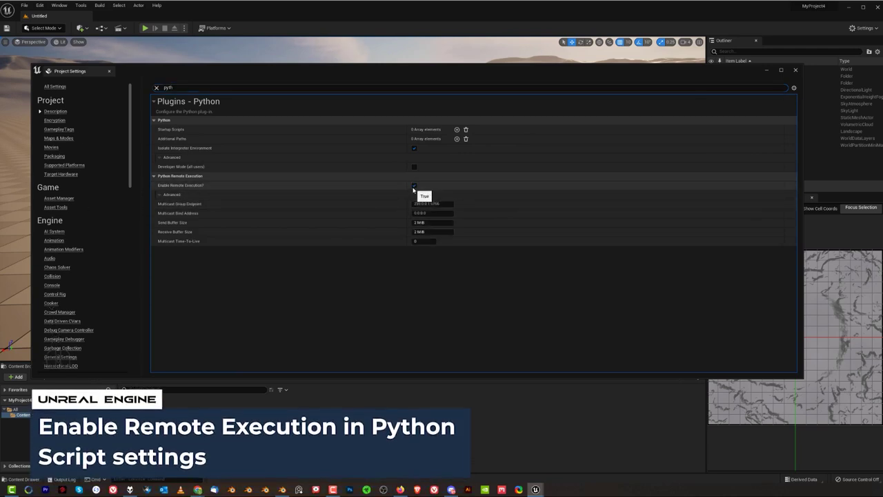
click(795, 71)
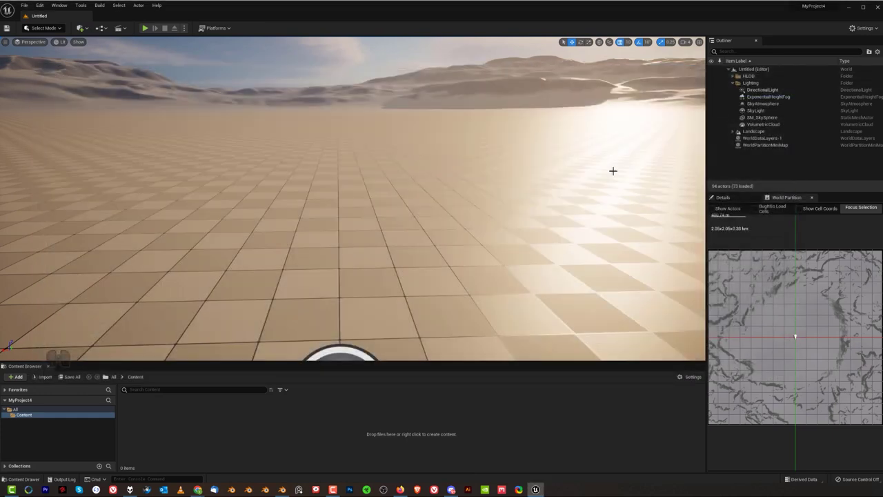
- Switch to Blender and send the Camera to Unreal, and clear and close the FBX import message log in Unreal Engine
click(281, 489)
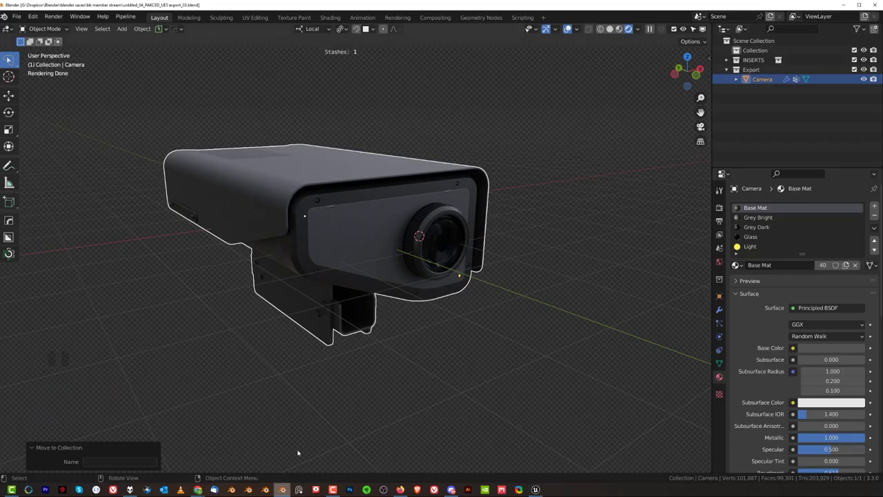
click(126, 17)
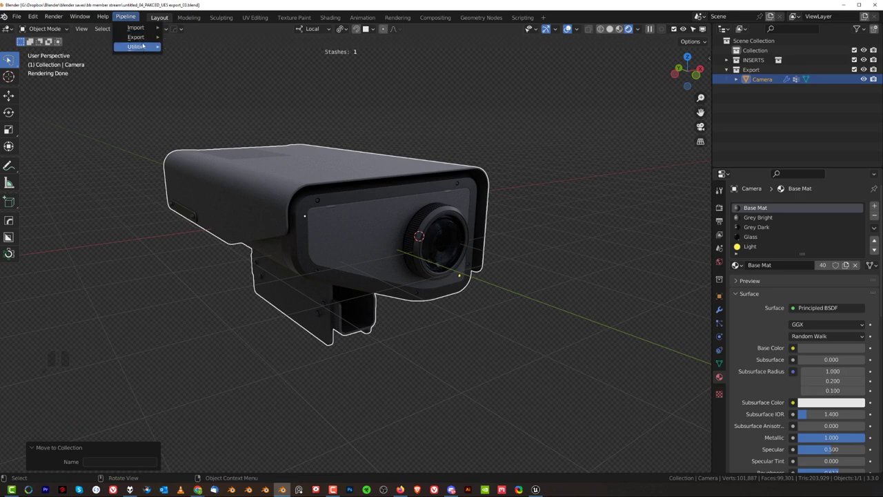
mouse_move(135, 37)
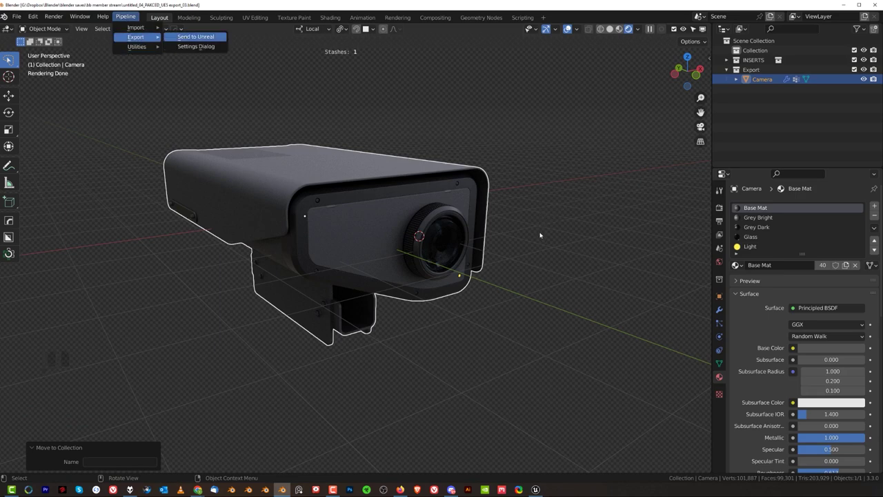
key(Return)
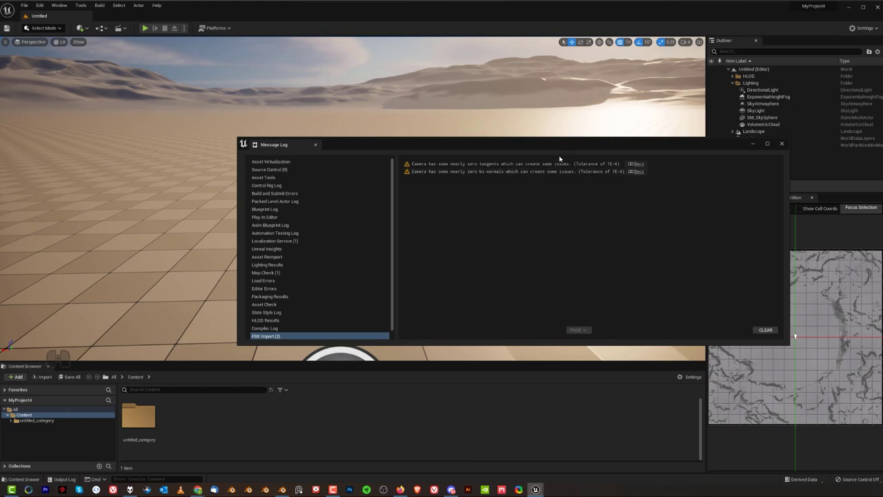
click(765, 329)
click(780, 143)
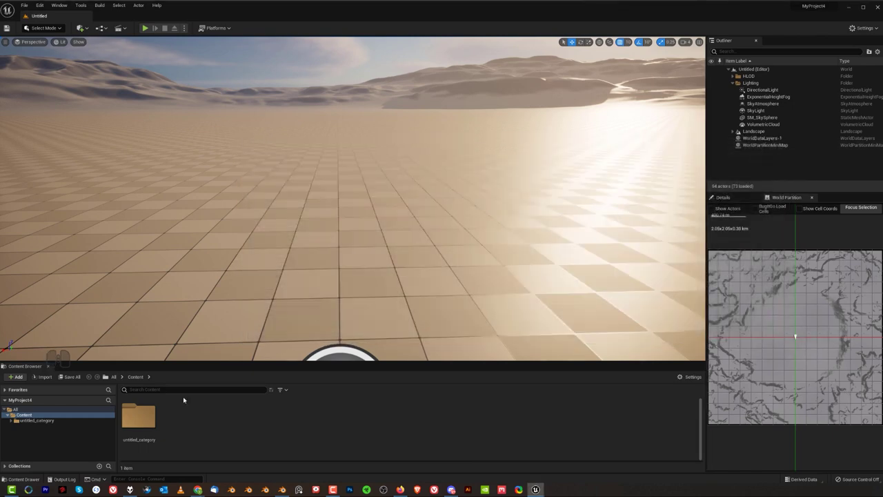
- Open the untitled_asset folder inside untitled_category and enlarge the Content Browser to show the imported assets
double_click(68, 420)
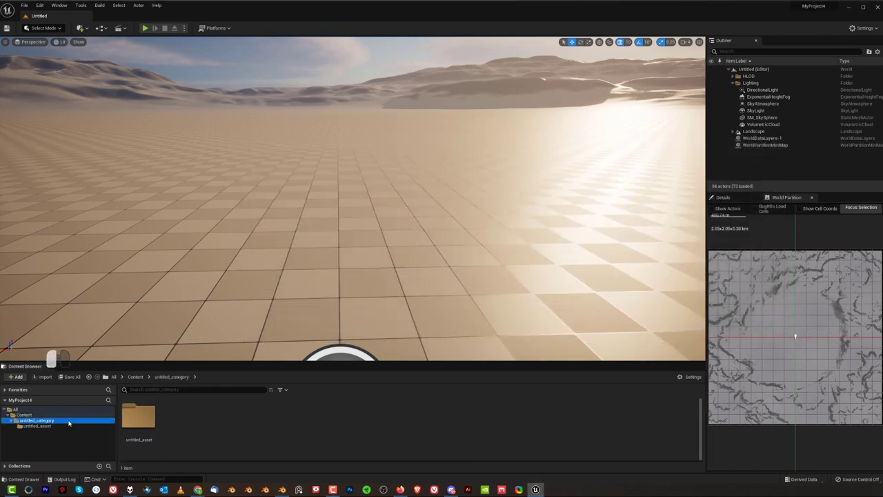
click(55, 425)
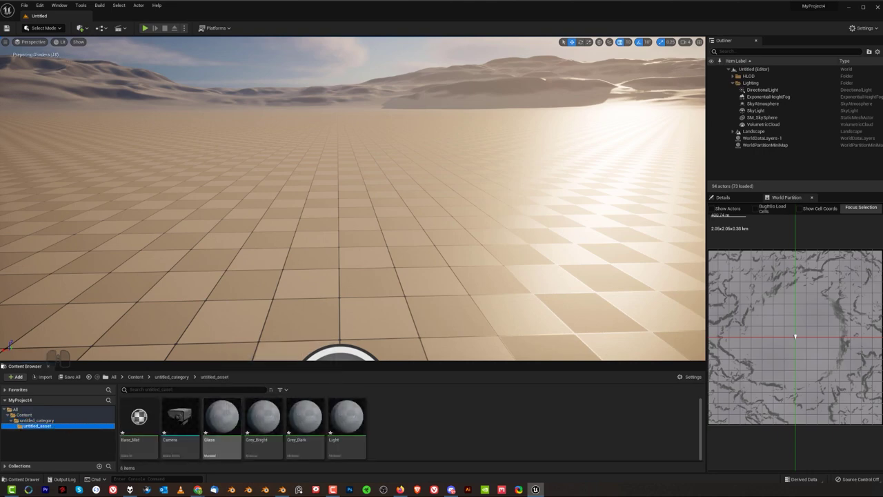
drag(199, 361, 199, 311)
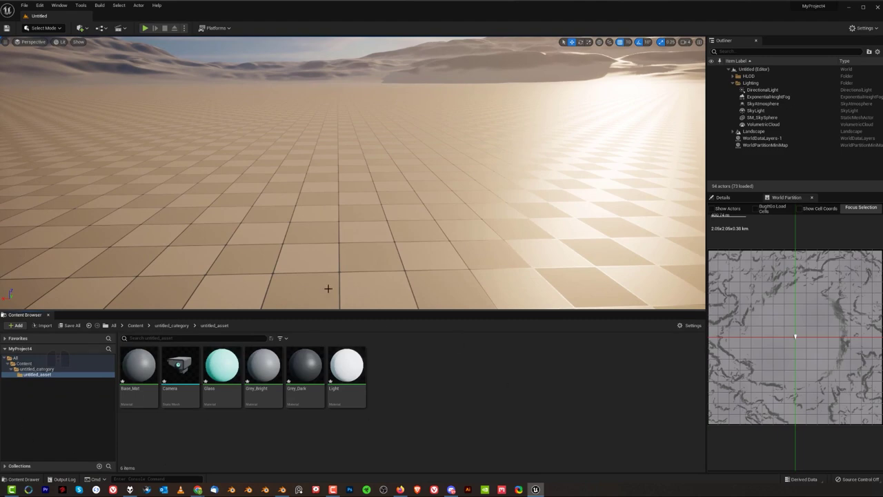
- Close the docked Content Browser, and bring up the Content Drawer and dock it in the layout
key(ctrl+space)
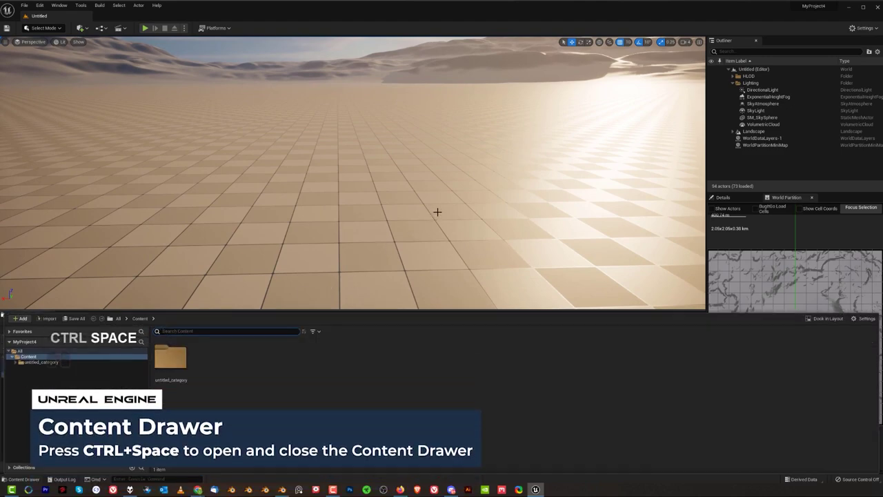
key(ctrl+z)
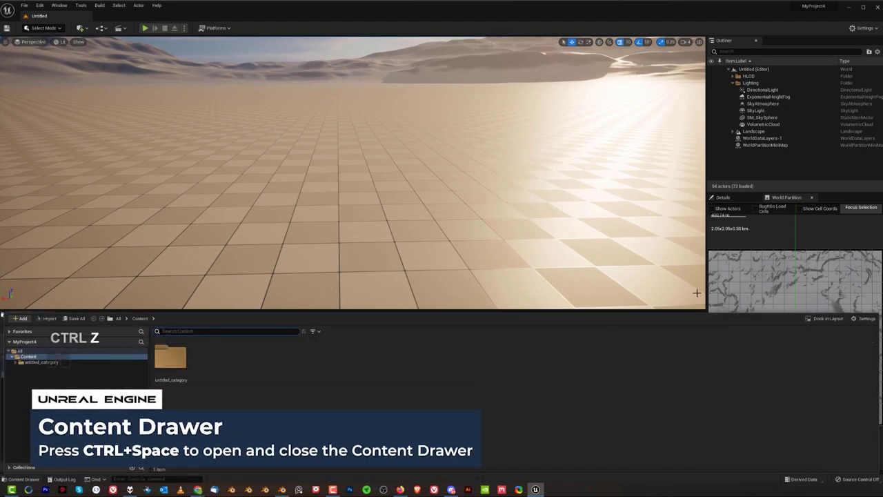
click(548, 257)
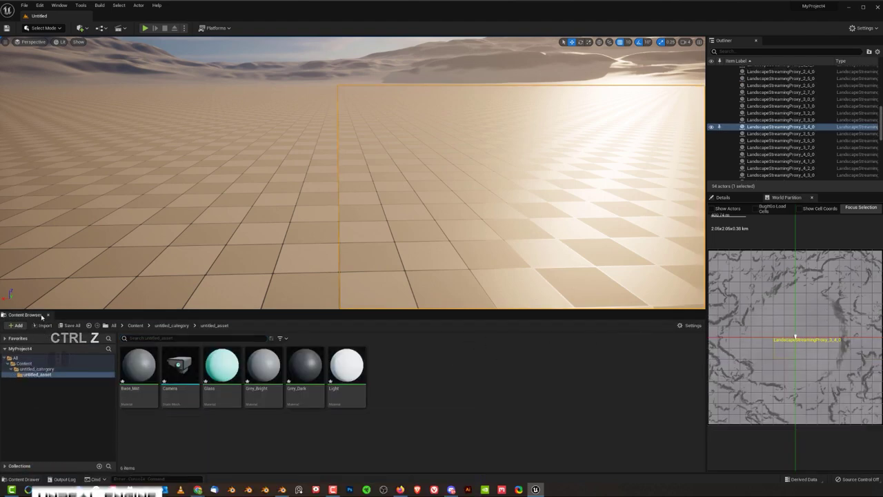
click(48, 315)
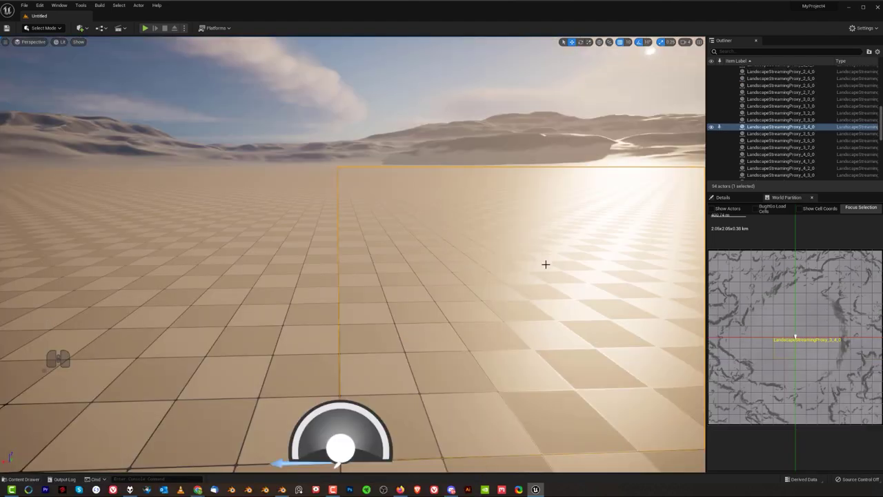
key(ctrl+space)
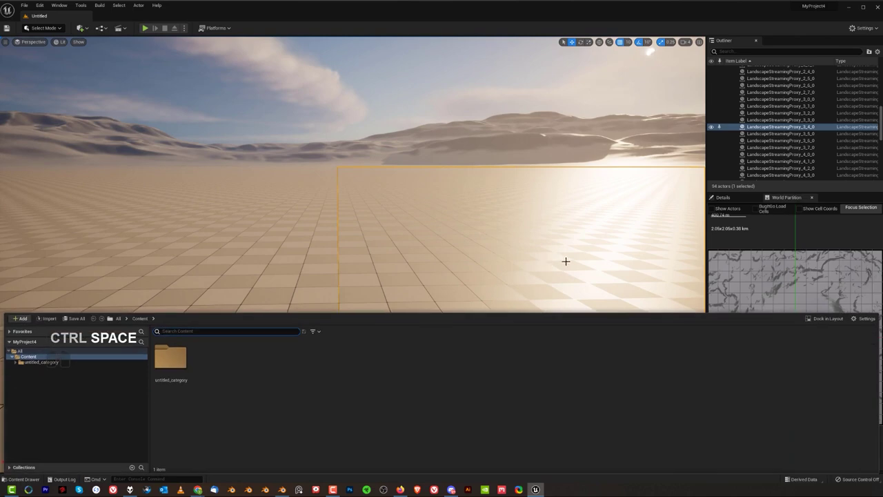
click(832, 319)
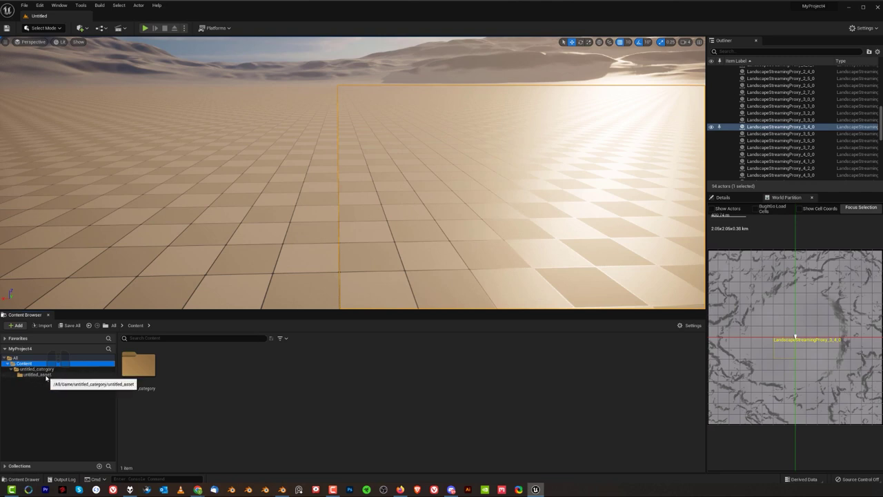
- Place the Camera static mesh from untitled_asset in the level and display its details down to the material slots
click(46, 376)
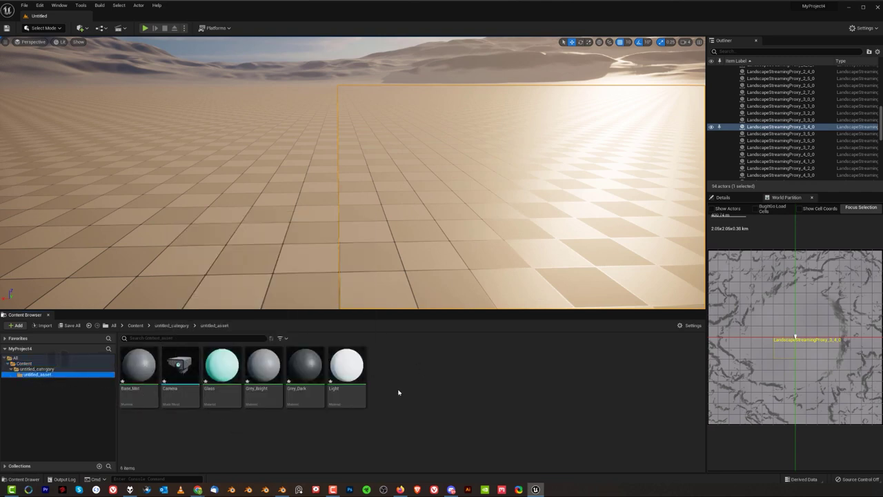
drag(179, 369, 379, 109)
scroll(341, 167, down, 4)
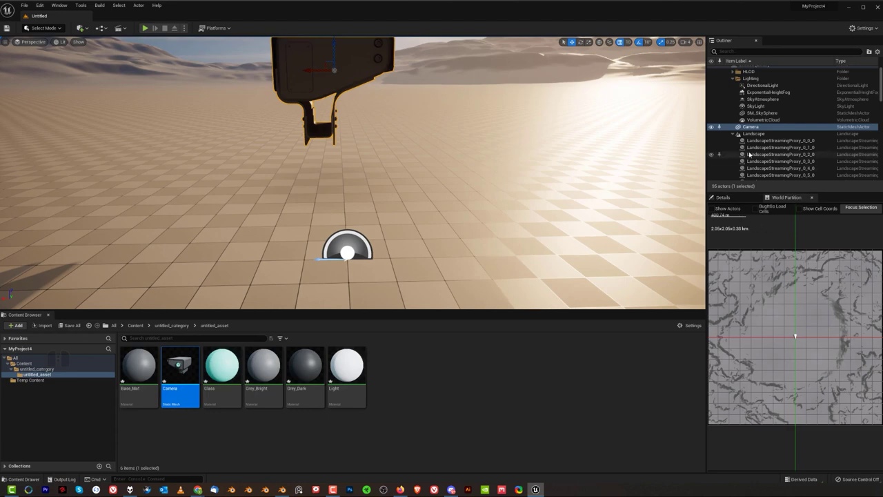
click(722, 198)
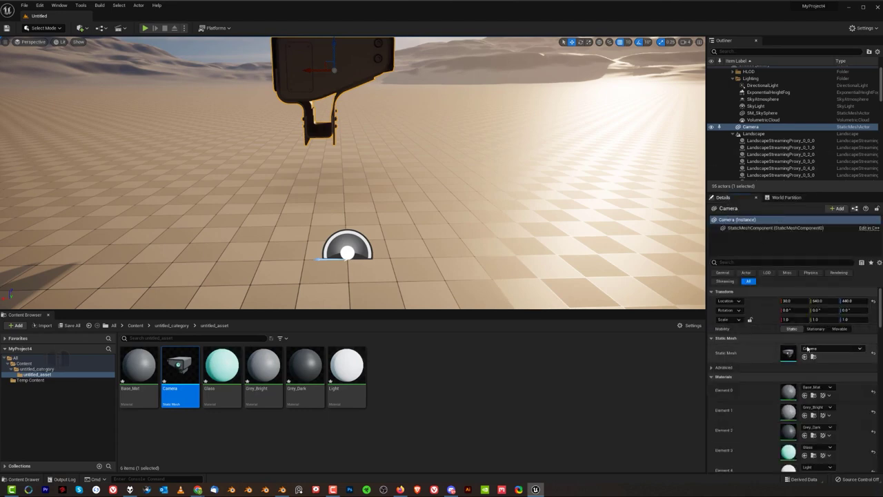
scroll(808, 350, down, 2)
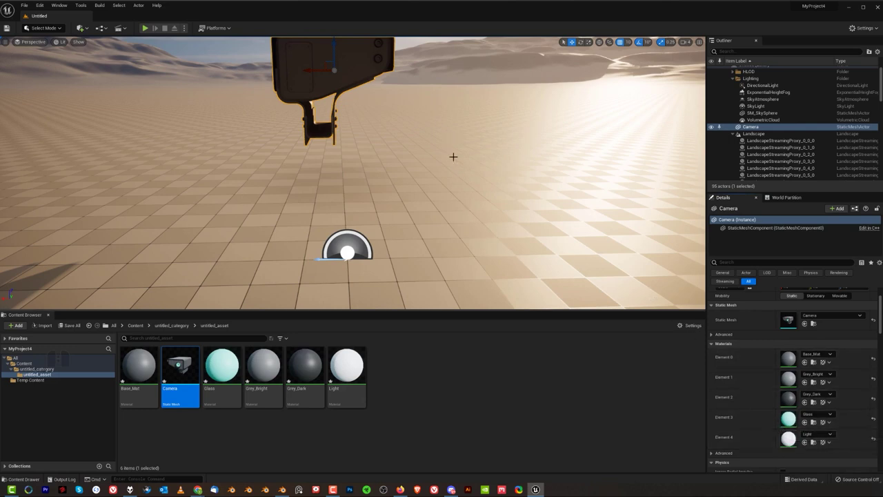
- Enlarge the viewport and hide all widgets, including the one of the selected SkyLight
drag(586, 314, 520, 381)
scroll(365, 196, down, 2)
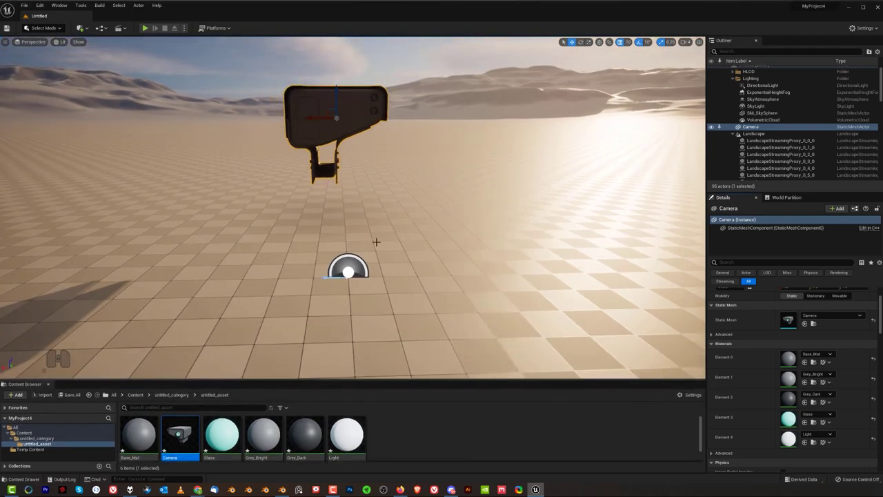
click(347, 267)
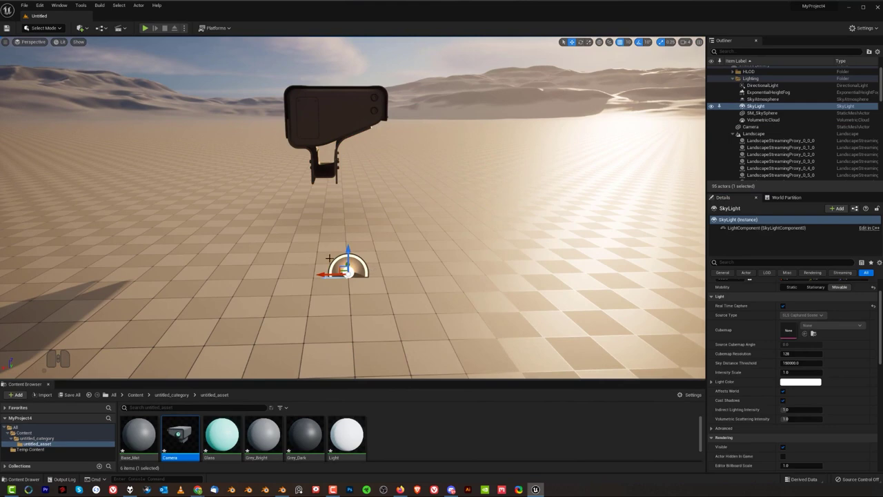
key(g)
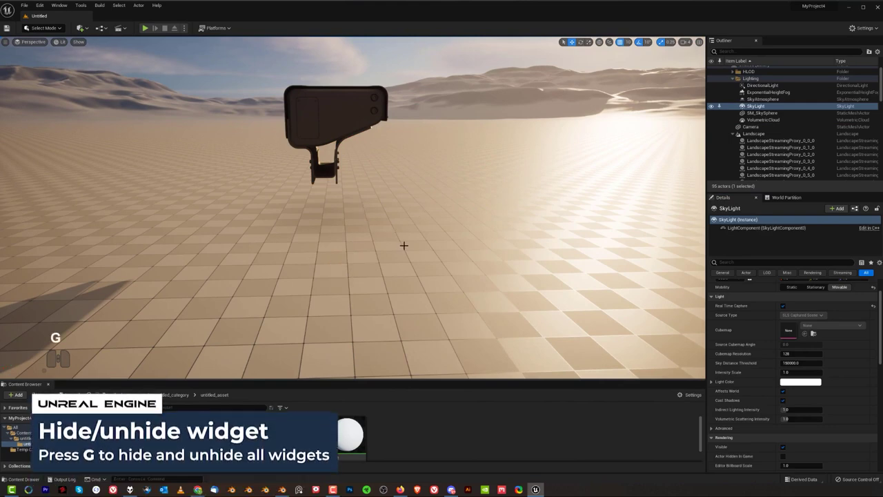
key(g)
key(g)
key(g)
key(g)
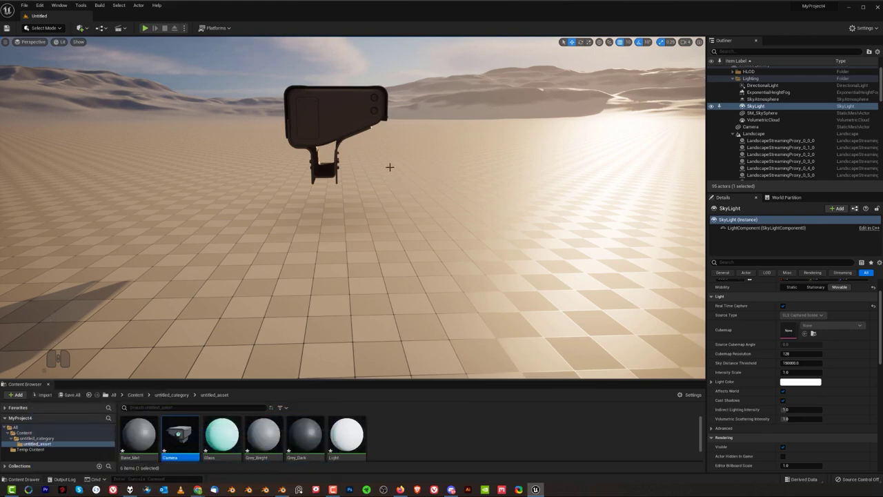
- Examine the placed camera model in the level from different distances and sides
middle_drag(379, 177, 318, 155)
middle_drag(499, 191, 508, 191)
mouse_move(507, 191)
right_down()
mouse_move(372, 162)
mouse_move(662, 172)
mouse_move(501, 190)
right_up()
right_drag(387, 265, 425, 265)
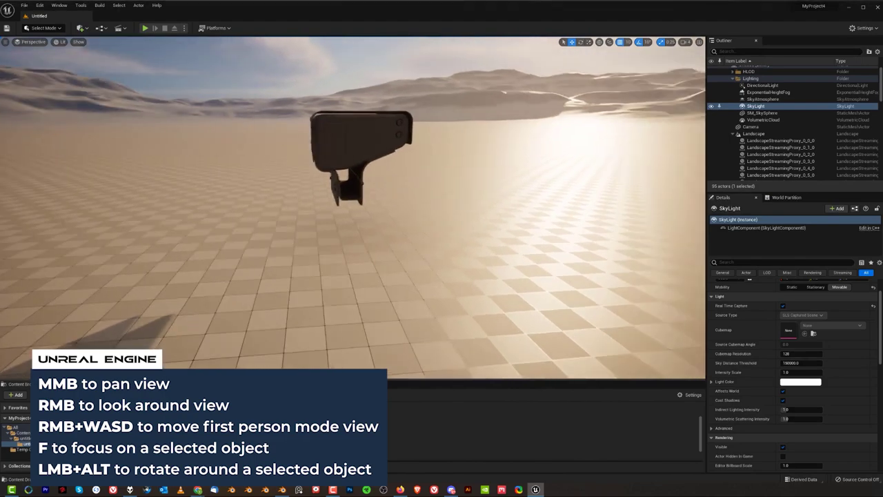
key(w)
key(s)
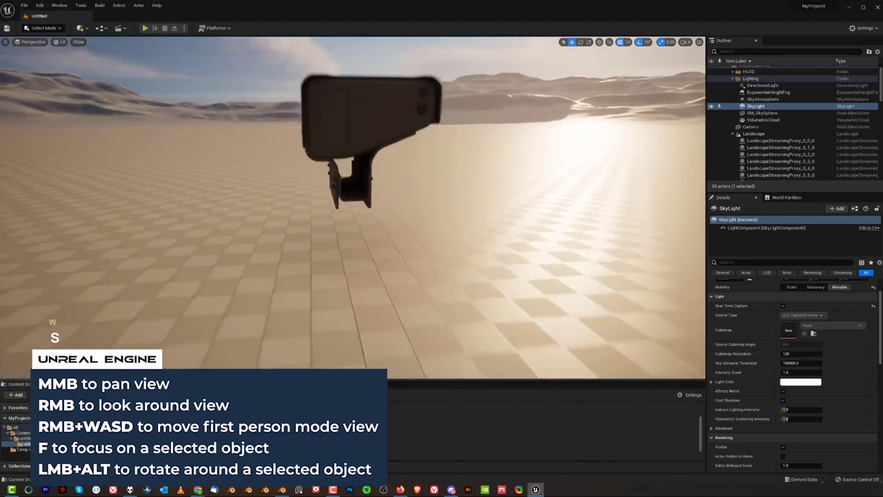
key(a)
key(d)
right_drag(499, 187, 451, 175)
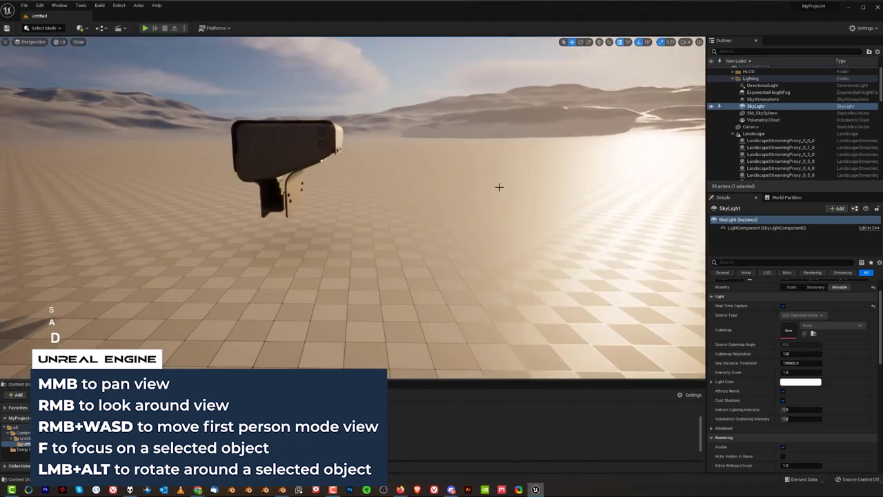
- Focus on the camera model and examine its lens, front plate, housing edges and top vents from several angles
click(298, 146)
key(f)
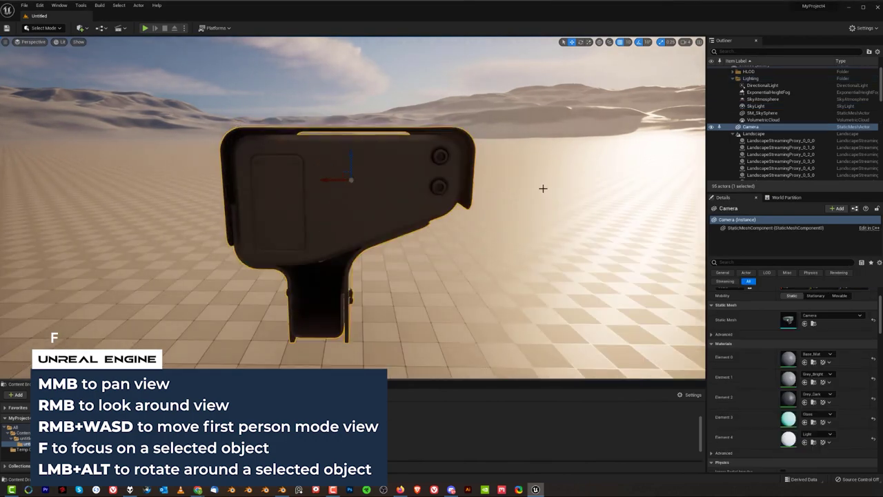
alt+drag(572, 184, 231, 185)
alt+drag(476, 184, 420, 185)
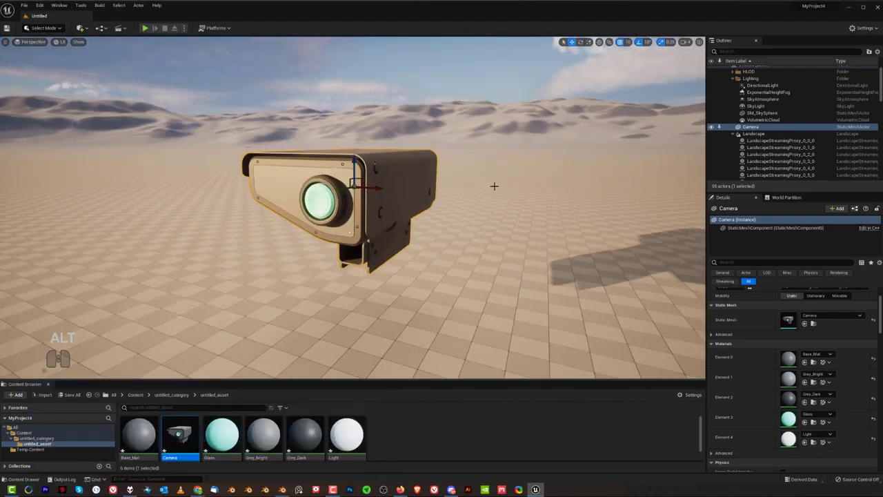
alt+drag(323, 136, 207, 66)
alt+drag(448, 121, 380, 205)
alt+right_drag(381, 206, 310, 133)
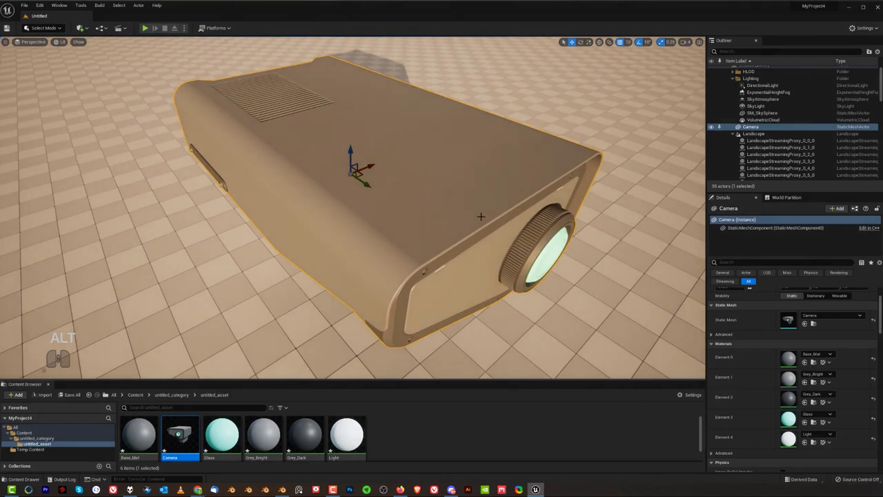
alt+drag(389, 214, 386, 197)
scroll(469, 216, down, 3)
alt+drag(469, 217, 597, 238)
alt+drag(414, 207, 374, 178)
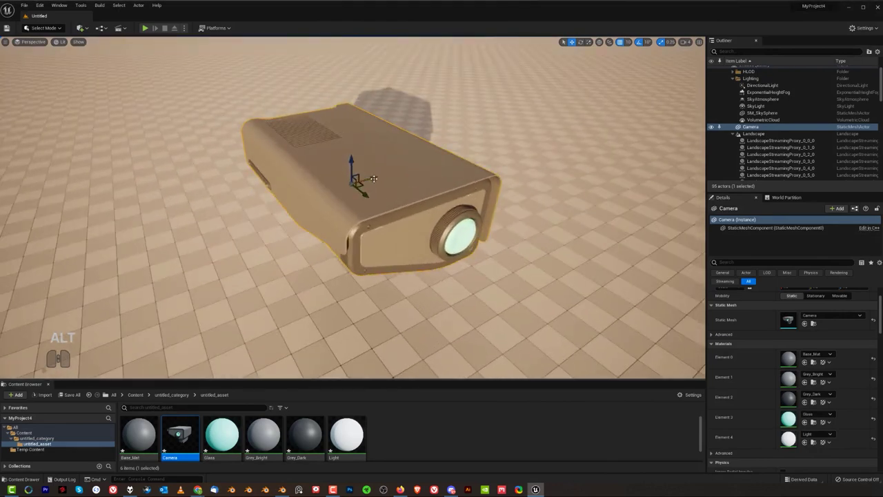
- Switch to Blender and turn off the transparent film background in the Cycles render settings
click(281, 489)
alt+drag(352, 194, 570, 268)
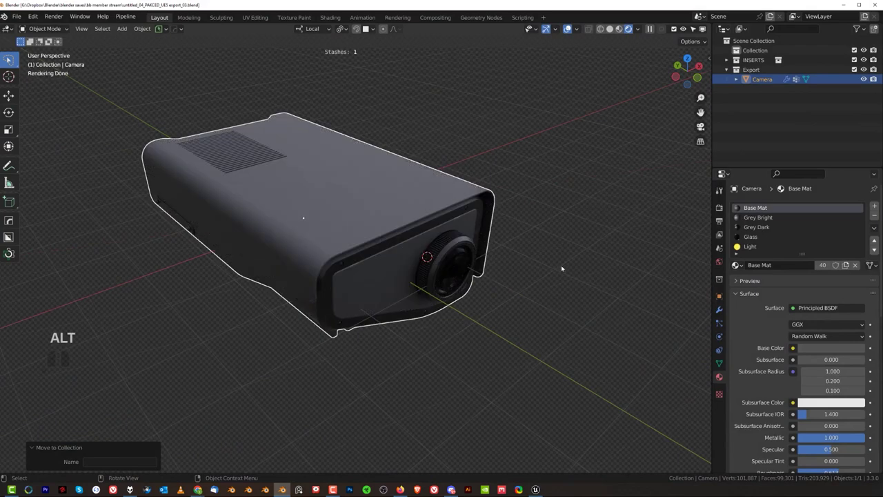
click(718, 207)
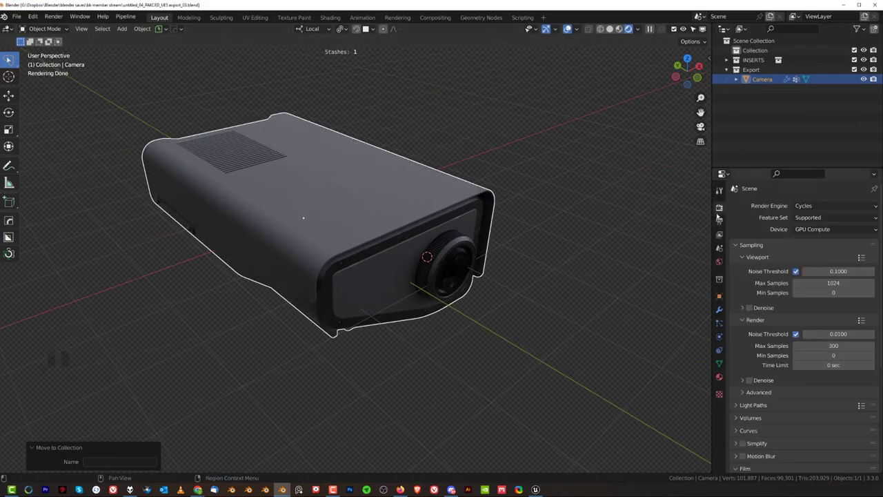
scroll(742, 436, down, 4)
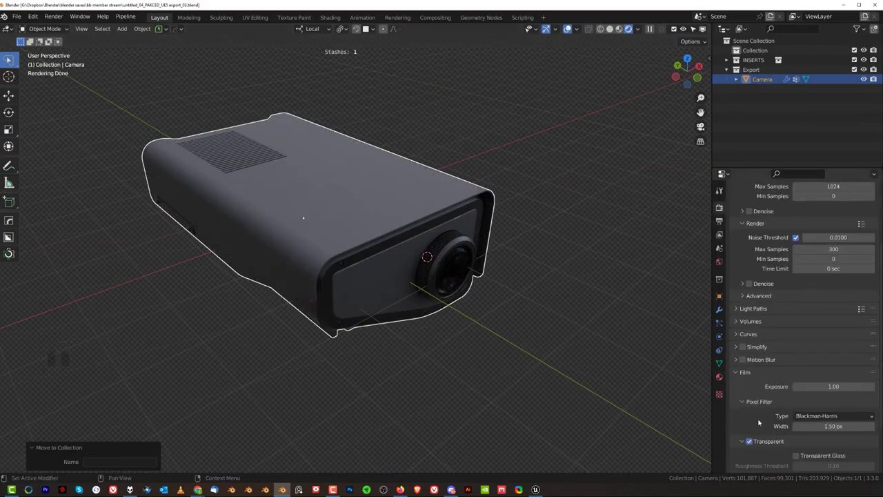
click(750, 441)
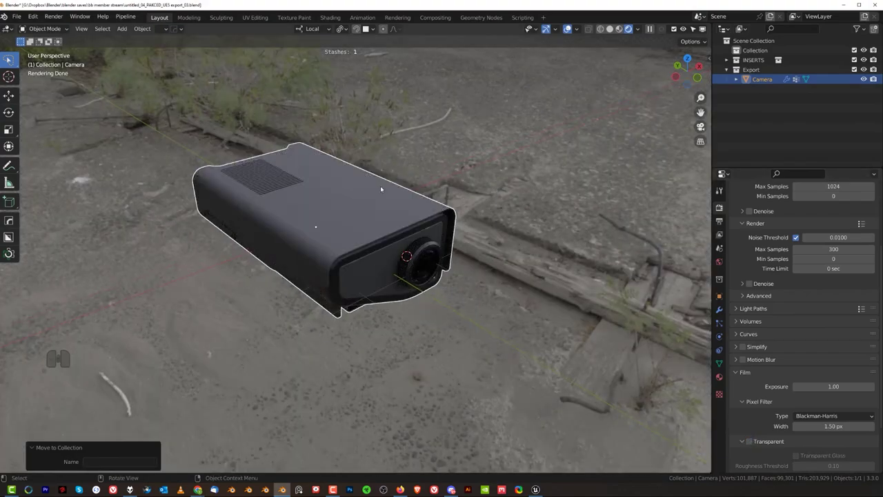
- Examine the rendered camera model against the environment background from several sides and distances
alt+drag(447, 311, 504, 172)
middle_drag(504, 172, 495, 151)
scroll(495, 152, down, 3)
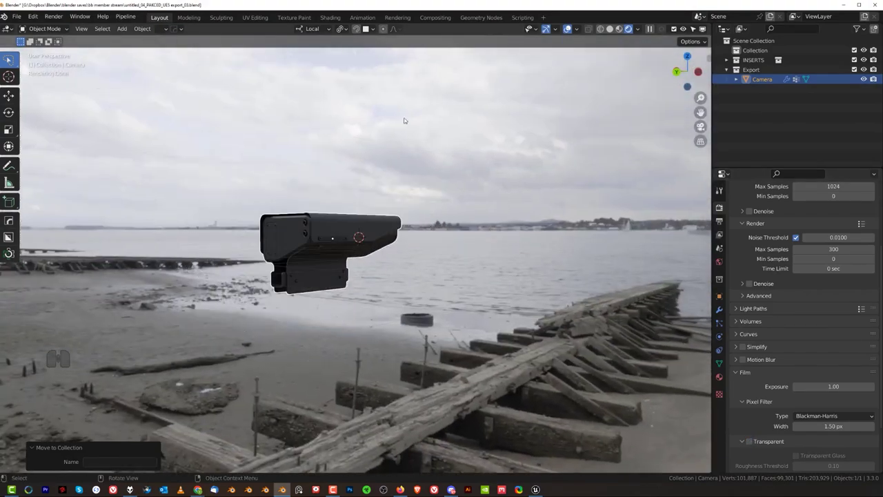
middle_drag(428, 187, 341, 194)
scroll(336, 221, up, 6)
alt+drag(340, 194, 348, 215)
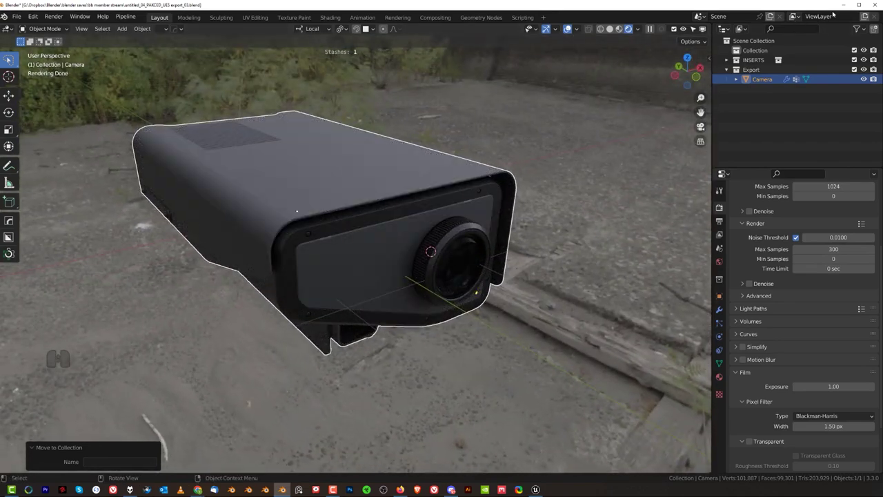
- Change the Blender viewport to solid shading and return to Unreal Engine for a closer view of the camera model
click(611, 31)
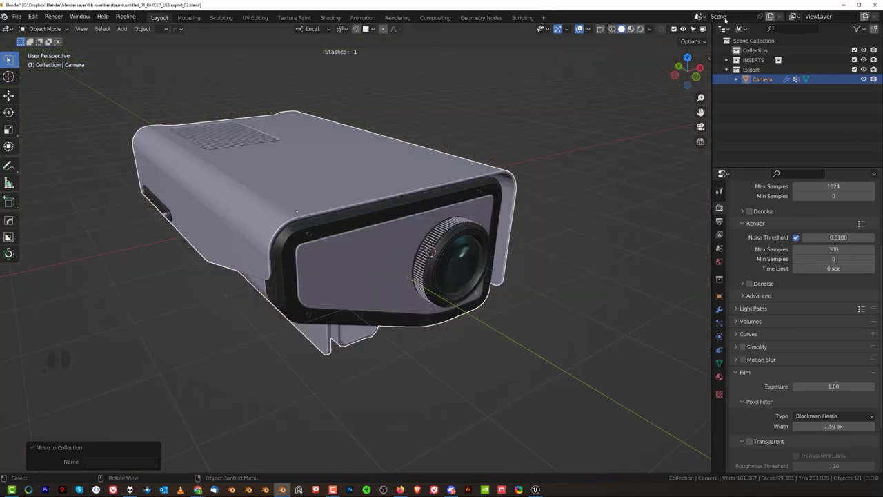
click(843, 5)
scroll(410, 189, up, 3)
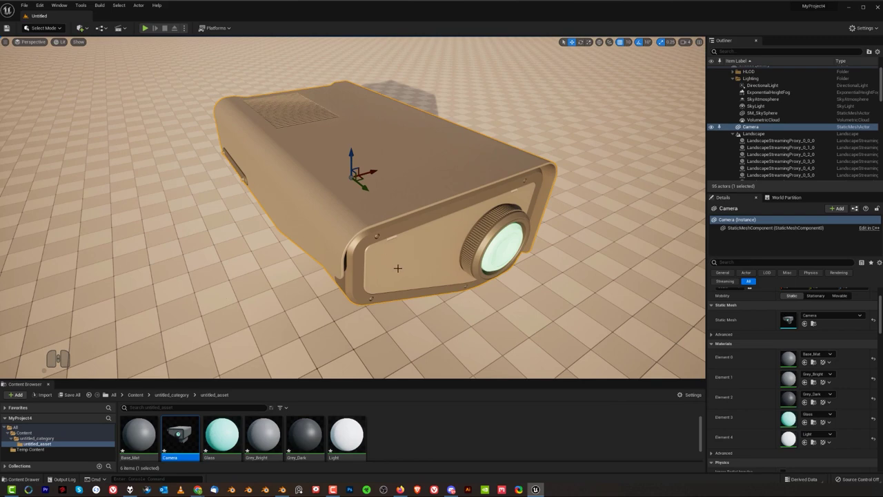
- Rotate the level's sun around the camera model to vary the direction of its light and shadow
key(ctrl+l)
key(ctrl+l)
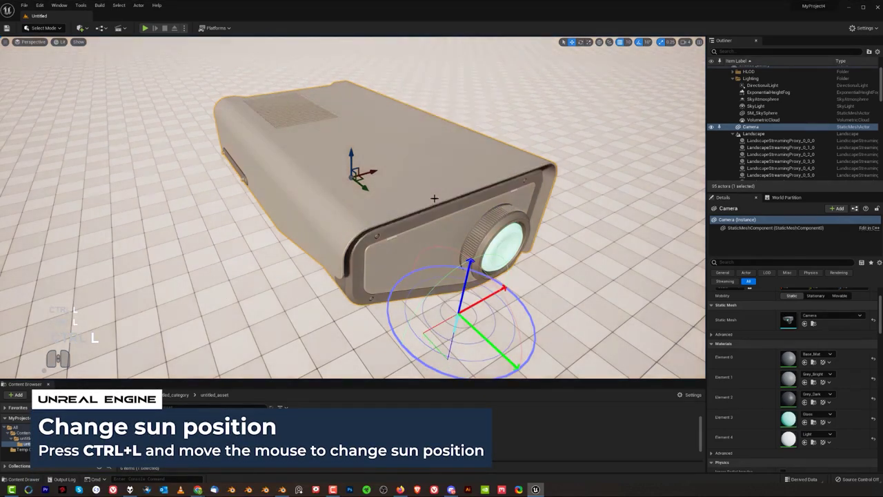
key(ctrl+l)
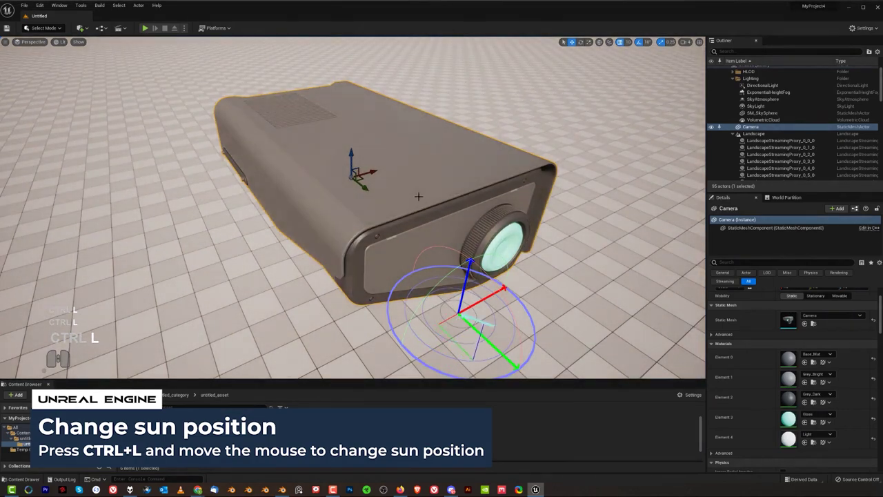
key(ctrl+l)
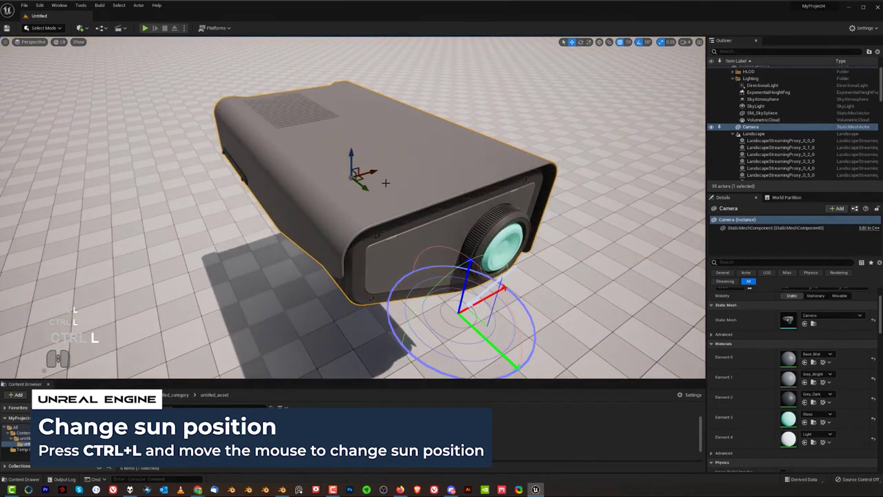
key(ctrl+l)
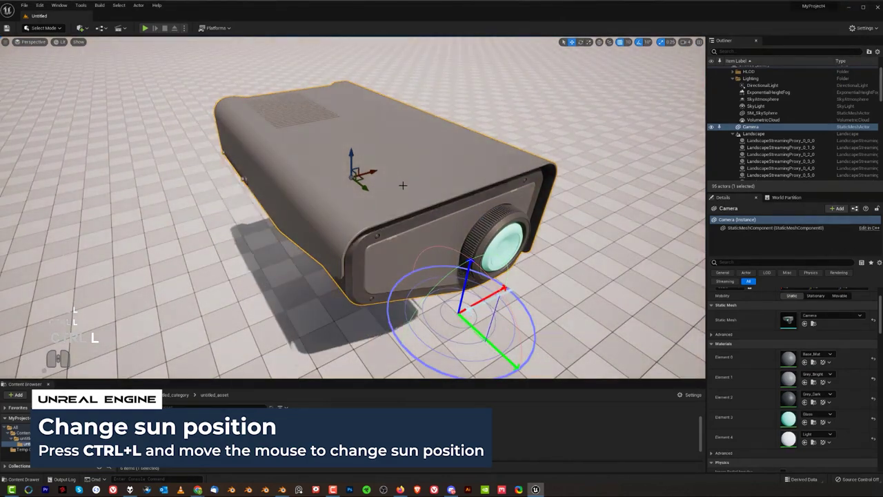
key(ctrl+l)
key(l)
click(402, 182)
key(ctrl+l)
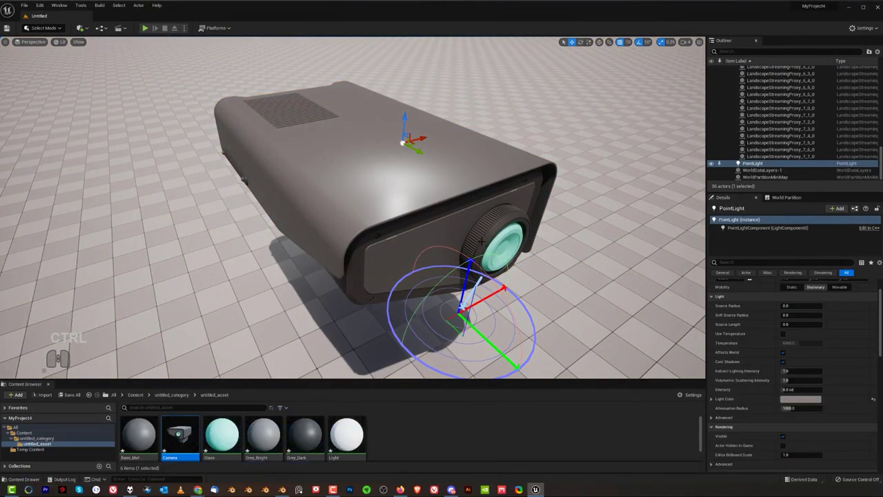
key(ctrl+l)
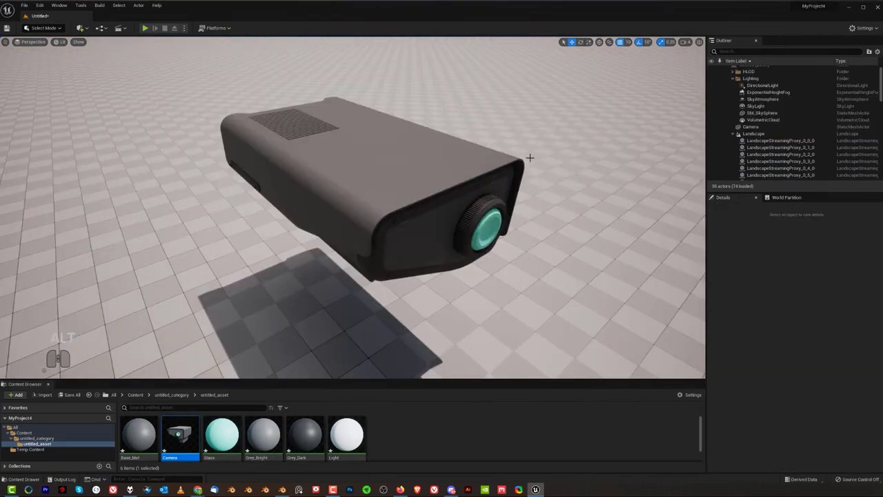
- Lower the sun to a sunset angle with the camera's front in view, and raise it back to a high daylight position
alt+drag(530, 162, 331, 166)
alt+drag(441, 172, 542, 182)
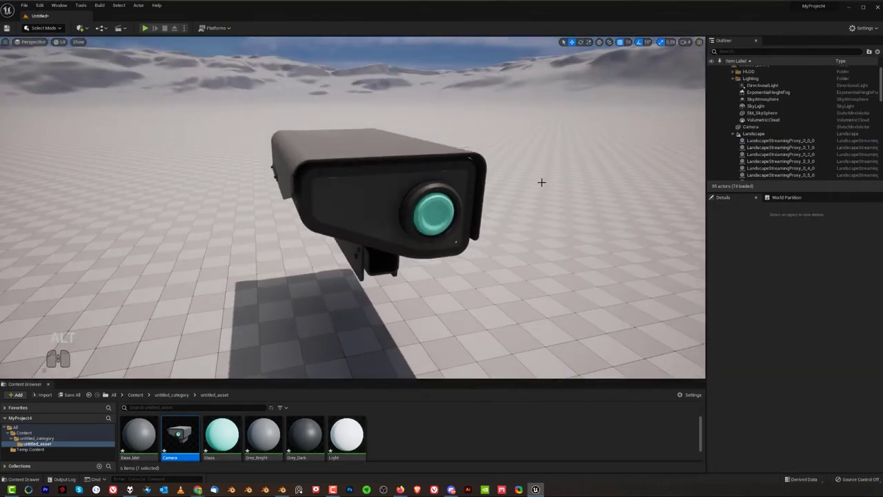
key(ctrl+l)
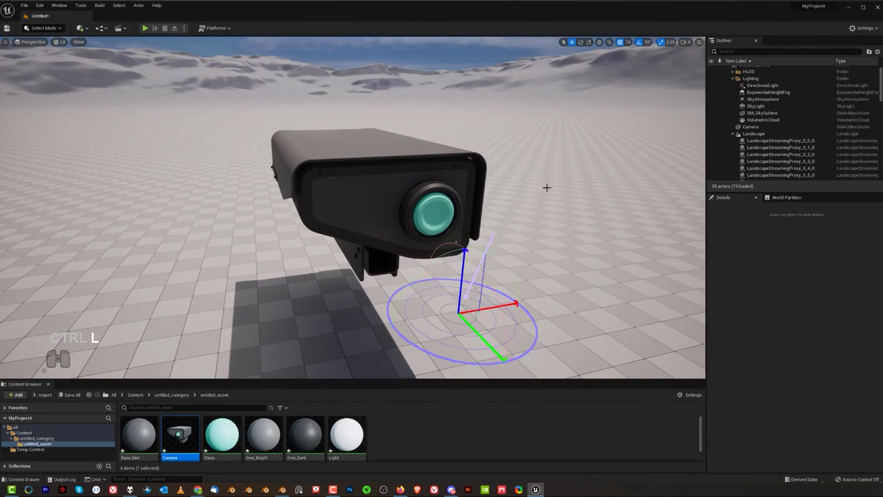
key(ctrl+l)
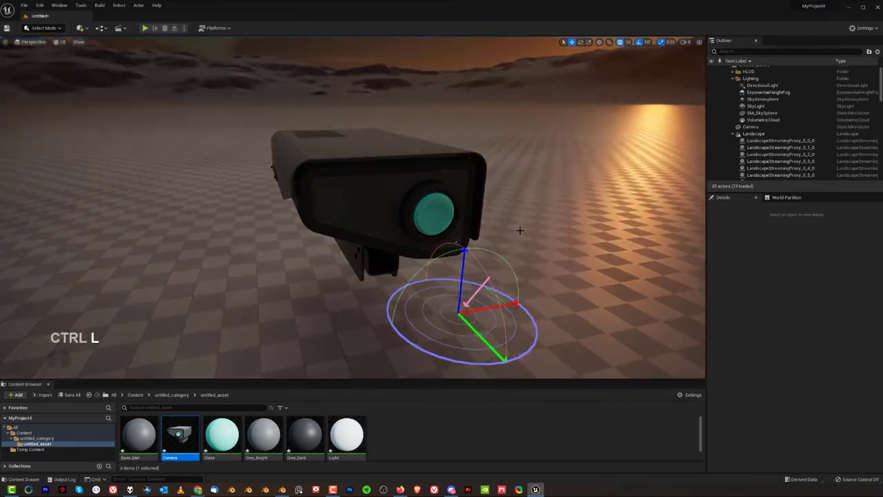
key(ctrl+l)
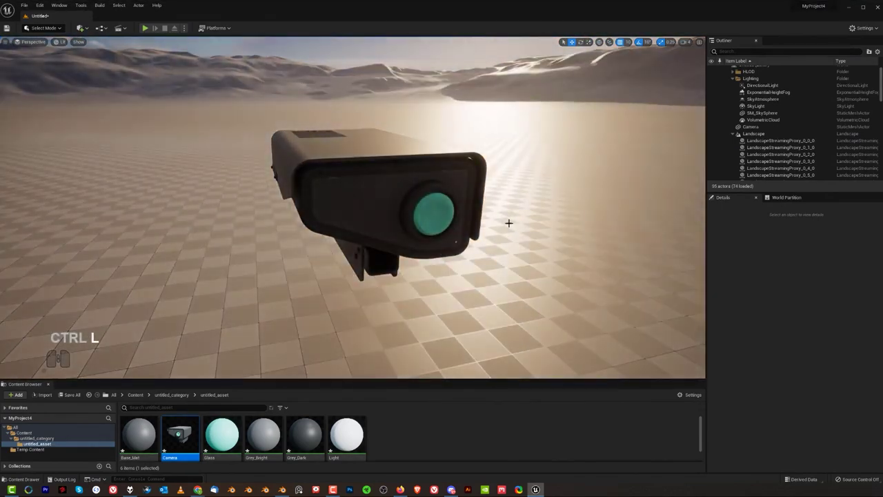
key(ctrl+l)
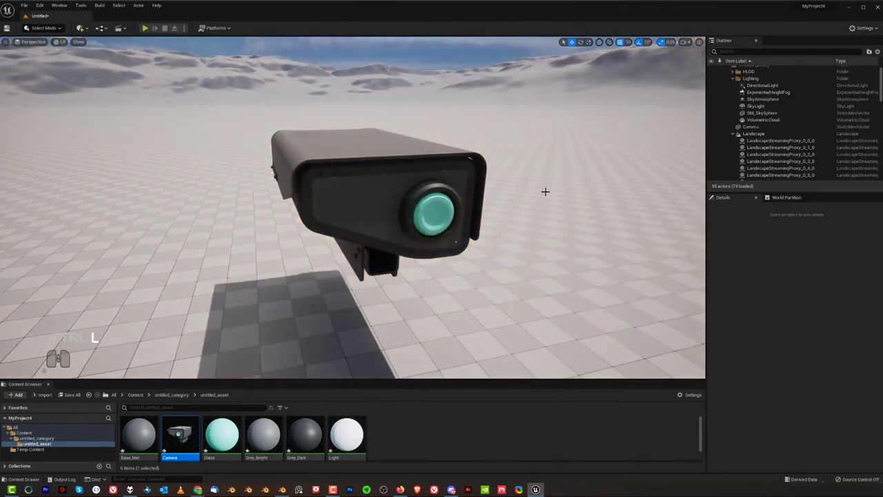
- Examine the camera model's lens, front plate, mounting bracket and top under the changed sunlight, and select the model
alt+drag(526, 200, 564, 190)
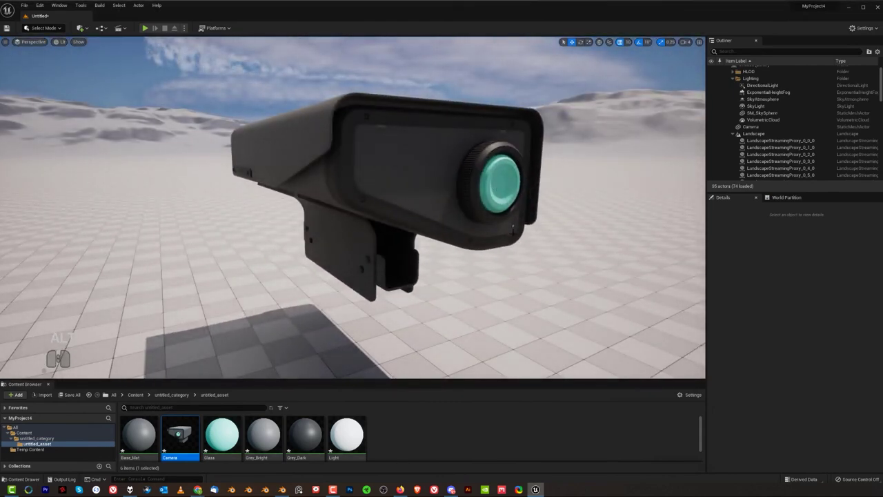
scroll(516, 233, up, 1)
scroll(551, 230, down, 1)
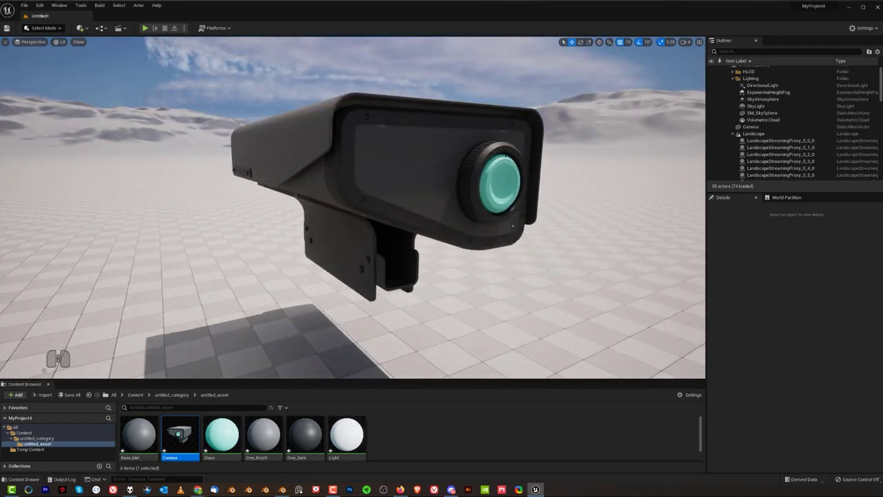
middle_drag(345, 169, 404, 156)
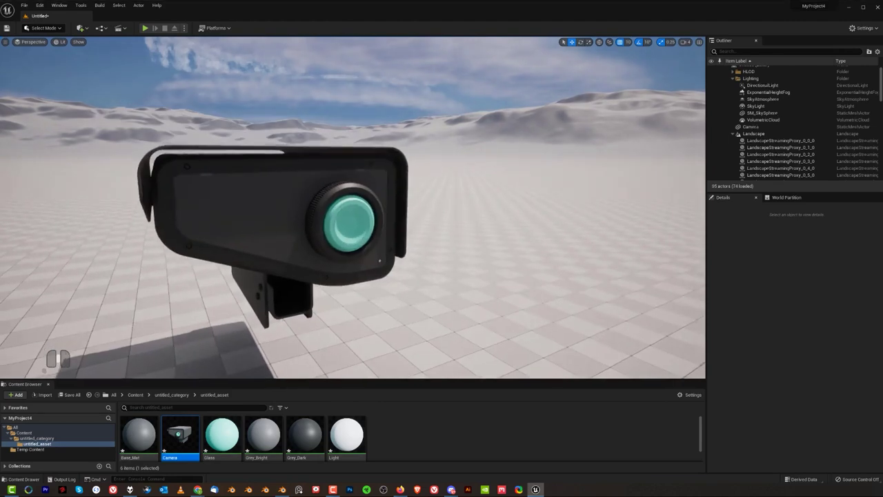
alt+drag(359, 141, 395, 171)
scroll(394, 171, down, 1)
click(311, 193)
scroll(311, 194, up, 1)
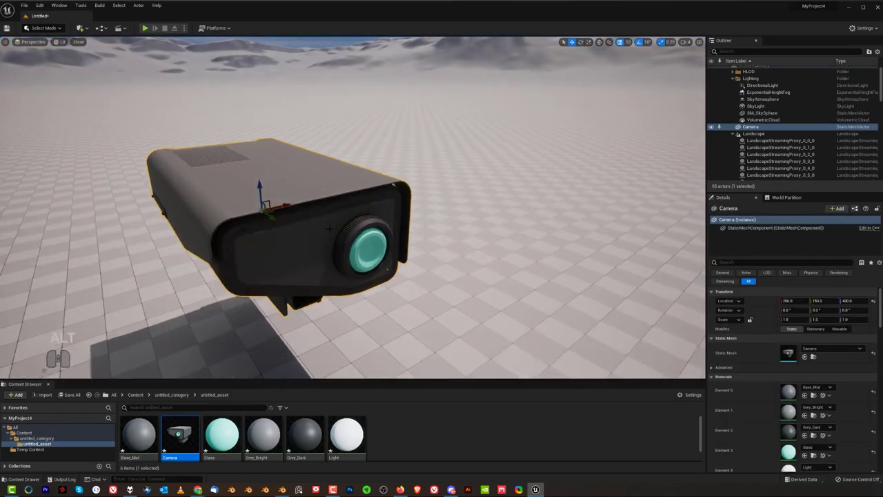
alt+drag(311, 193, 327, 159)
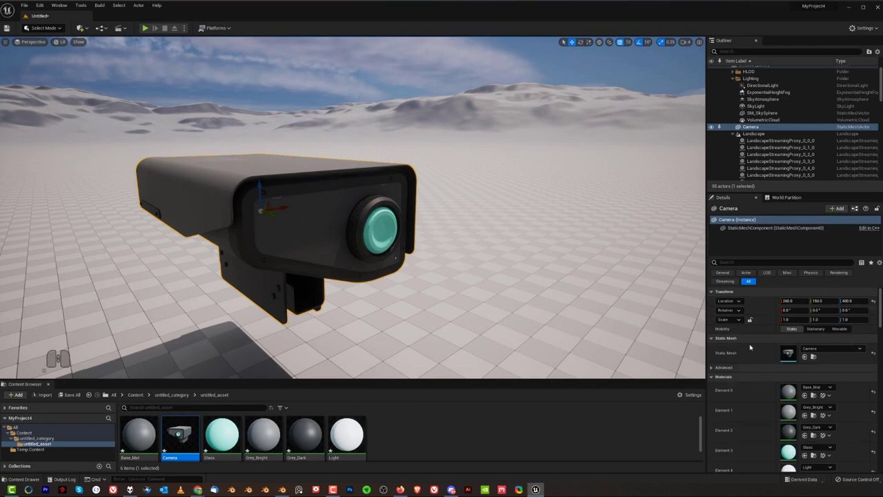
click(785, 197)
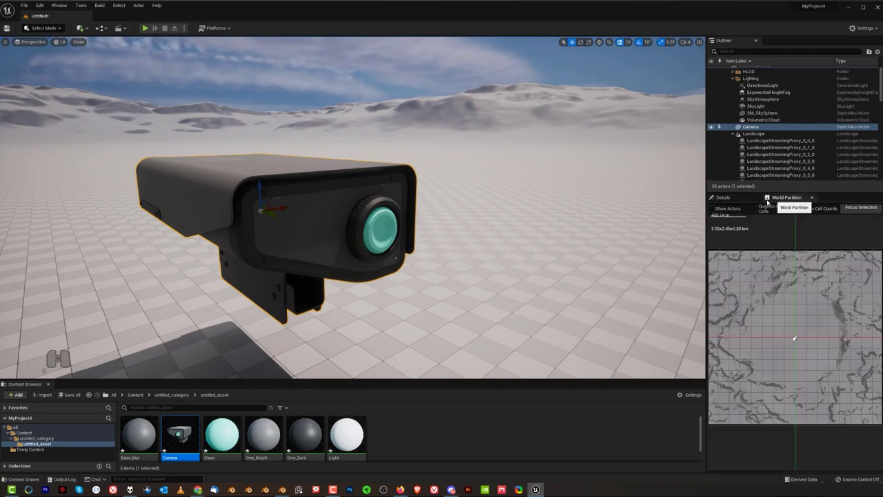
click(731, 199)
click(473, 144)
click(291, 195)
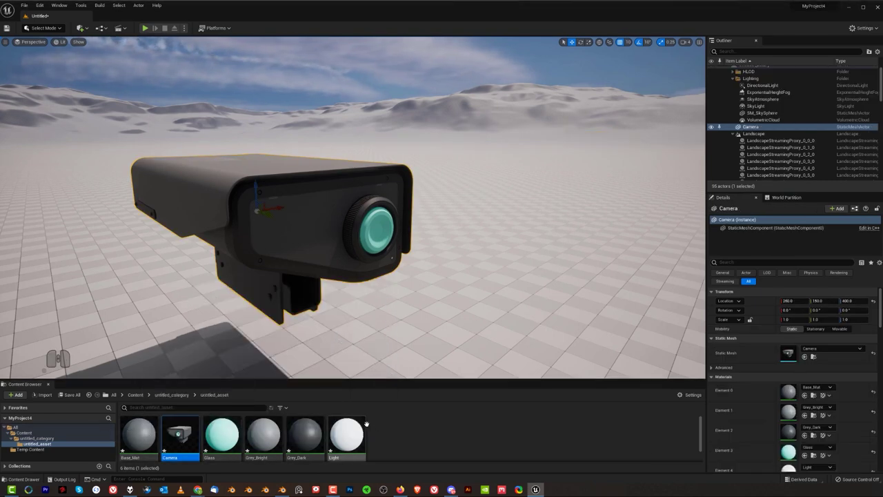
double_click(134, 429)
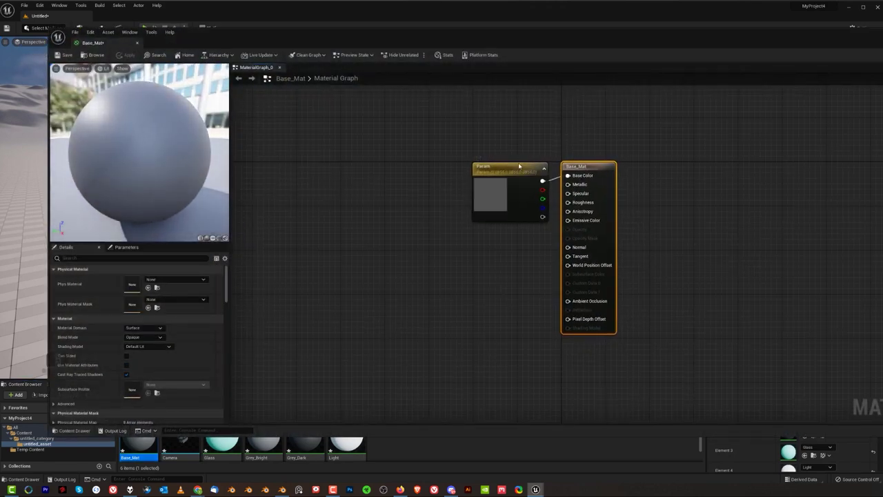
drag(592, 166, 719, 160)
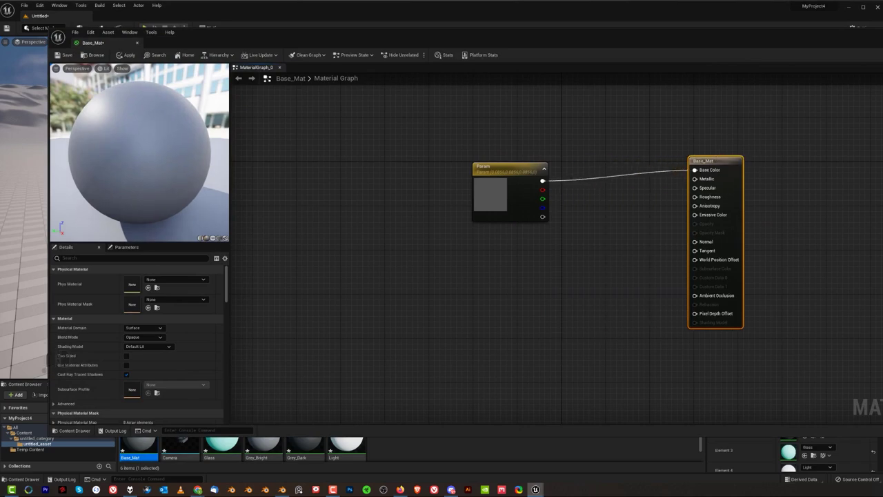
click(45, 356)
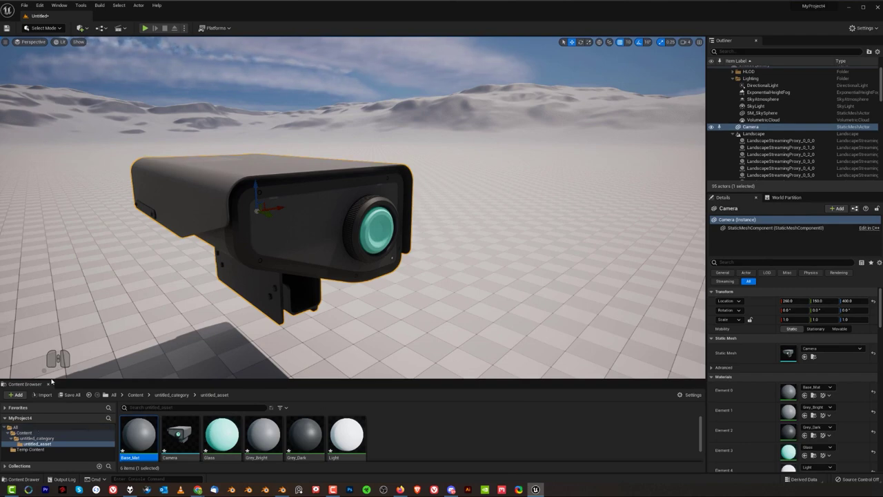
- Save the level in the Content folder under the name Camera
click(8, 28)
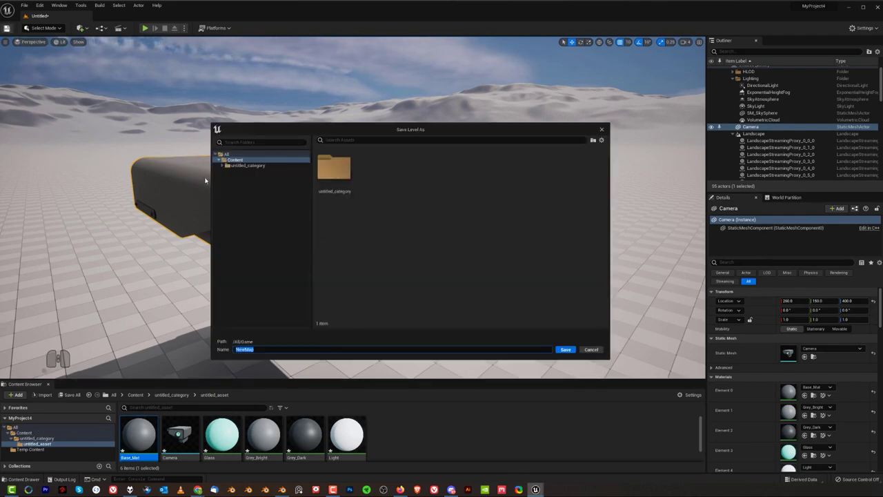
text(Camera)
click(563, 349)
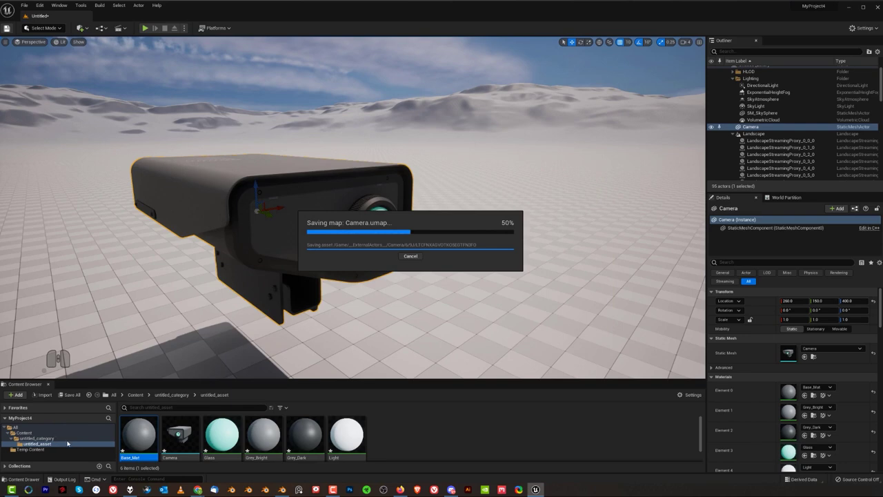
- Open the Base_Mat material and move its Param node and material output node apart to make room between them
click(33, 433)
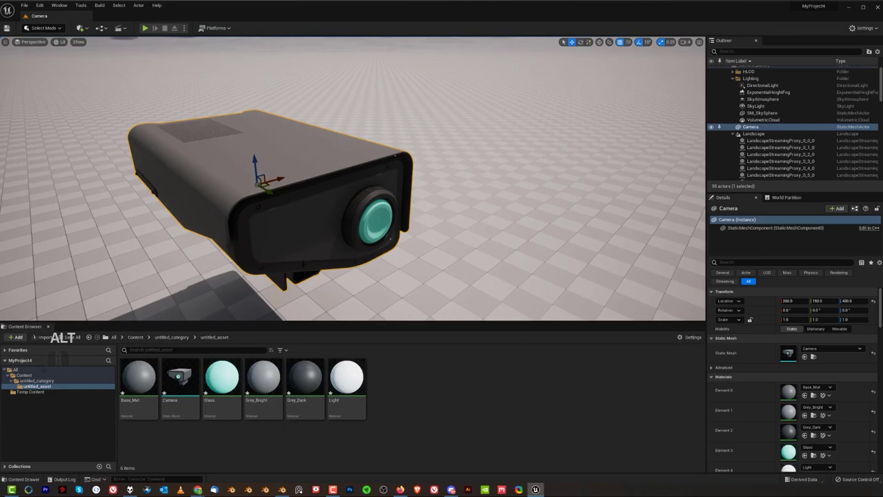
double_click(133, 382)
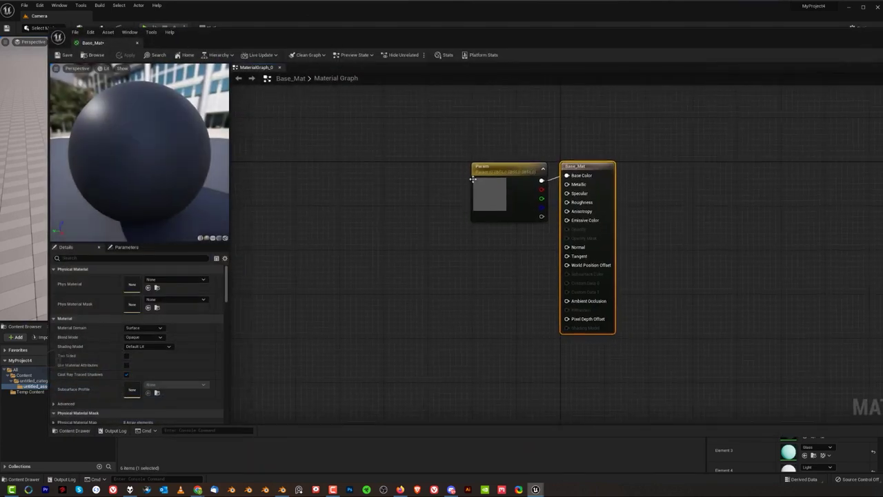
drag(509, 170, 394, 149)
drag(612, 172, 711, 161)
drag(380, 149, 423, 143)
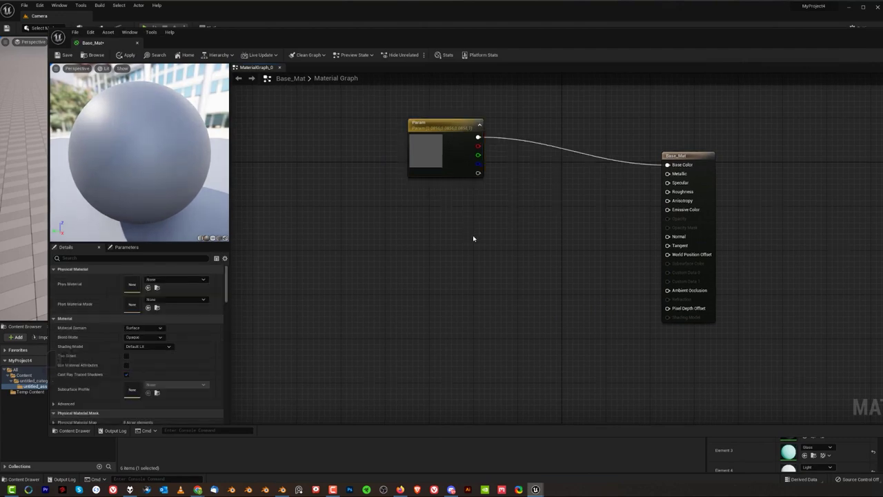
right_click(476, 240)
text(con)
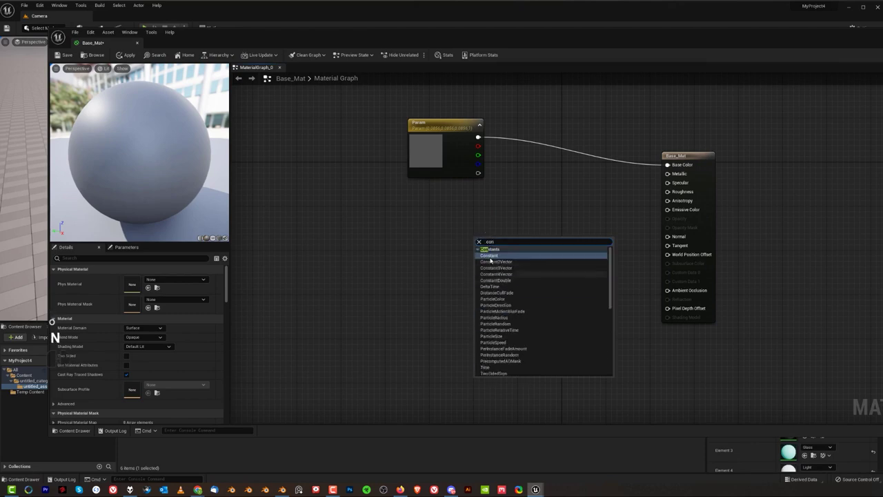
right_click(452, 254)
click(403, 243)
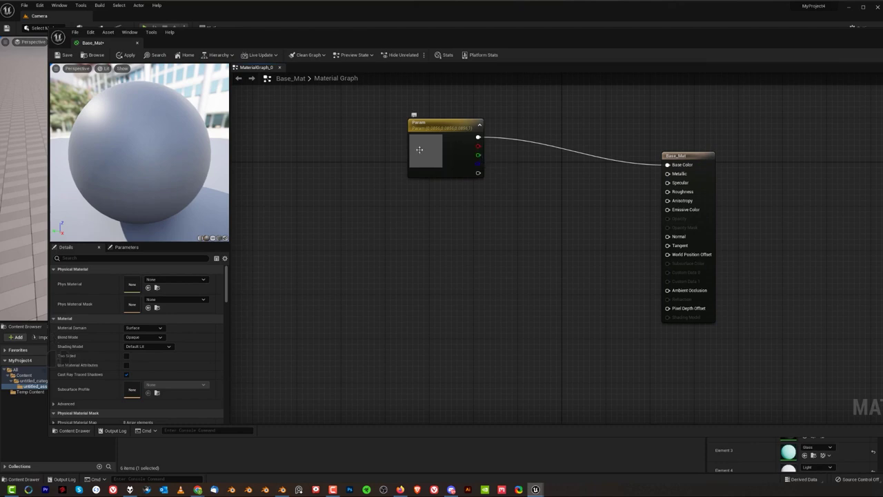
- Try a four-component constant node converted to a parameter below the Param node, and delete it
key(4)
click(472, 247)
drag(488, 249, 427, 216)
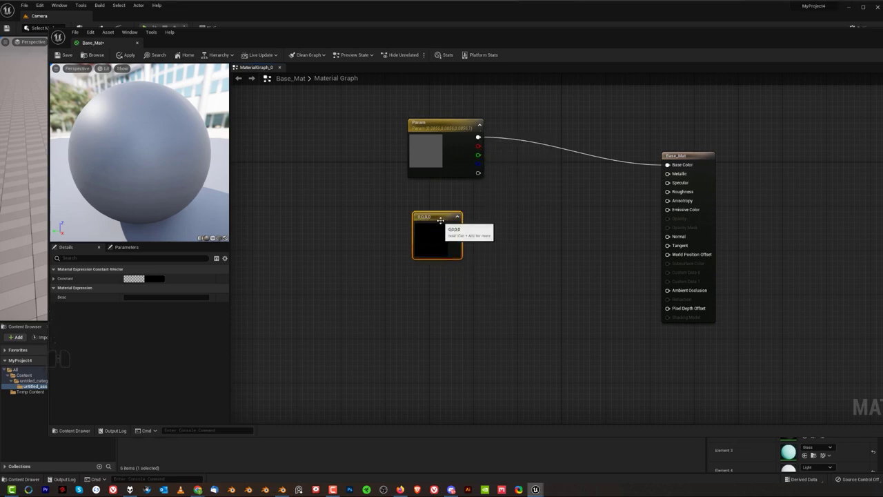
right_click(437, 220)
click(460, 229)
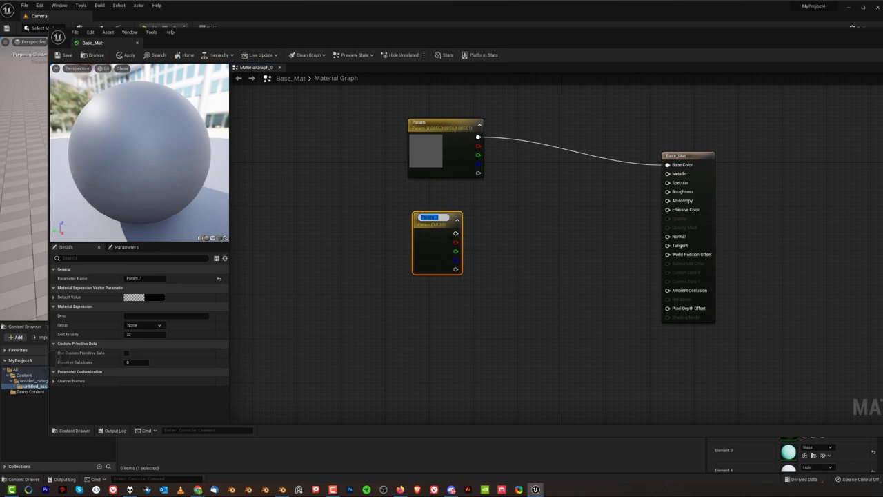
click(496, 223)
click(452, 230)
key(Delete)
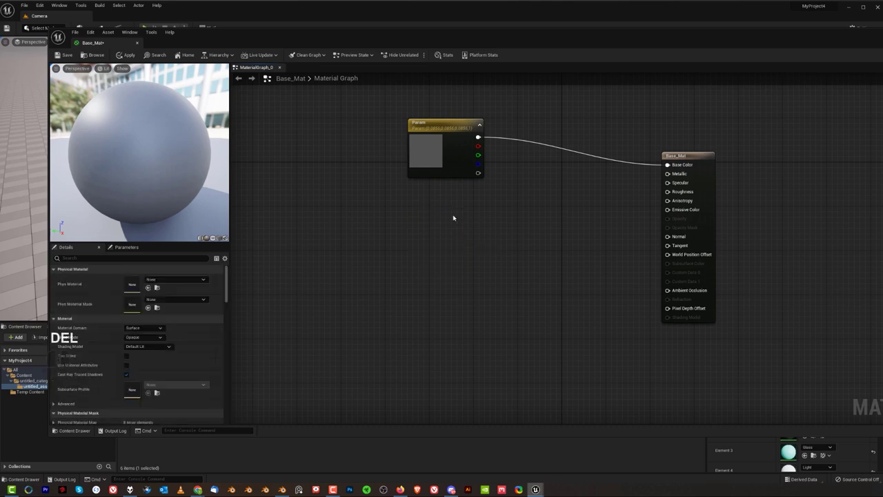
- Change the Param node's colour to a muted red with saturation about 0.72 and value about 0.26
double_click(433, 148)
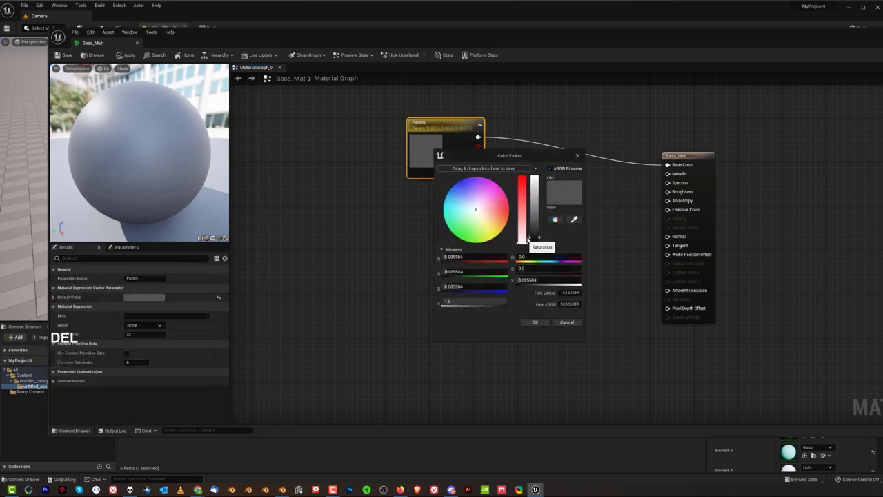
mouse_move(520, 230)
mouse_down()
mouse_move(522, 197)
mouse_move(523, 225)
mouse_move(535, 225)
mouse_up()
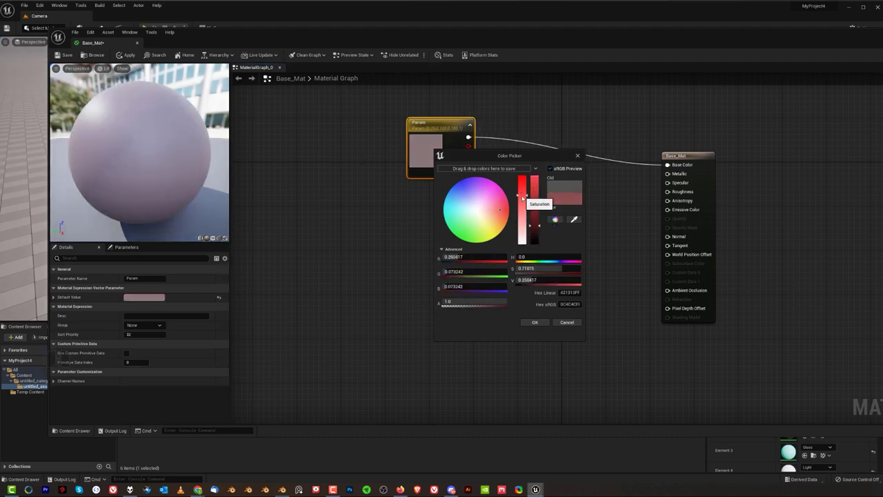
click(522, 195)
click(533, 322)
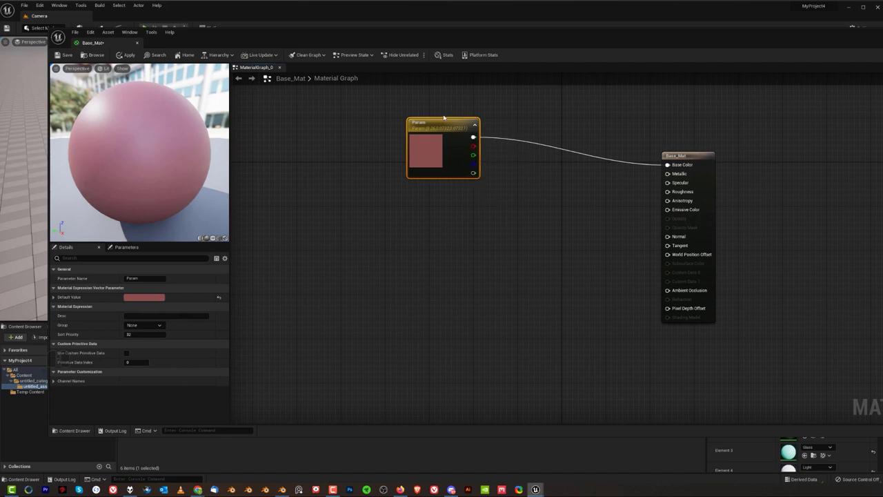
- Move the Param node and the material output node closer together in the graph
drag(445, 127, 480, 123)
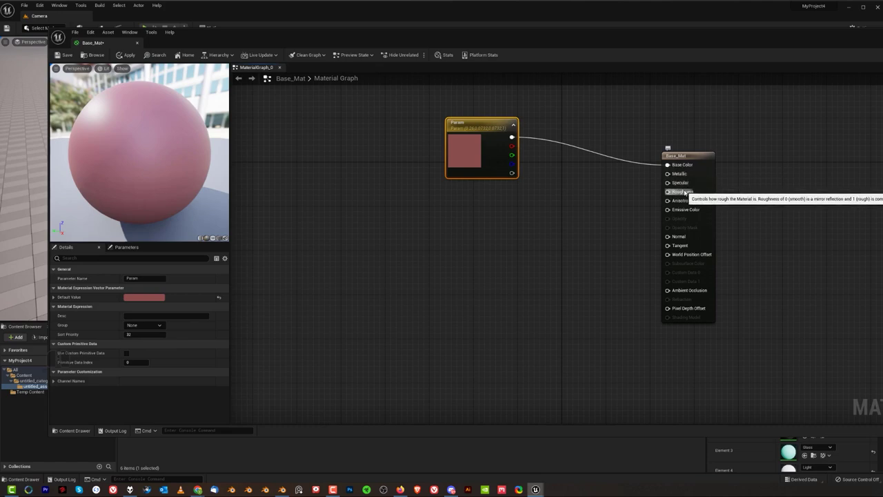
click(522, 223)
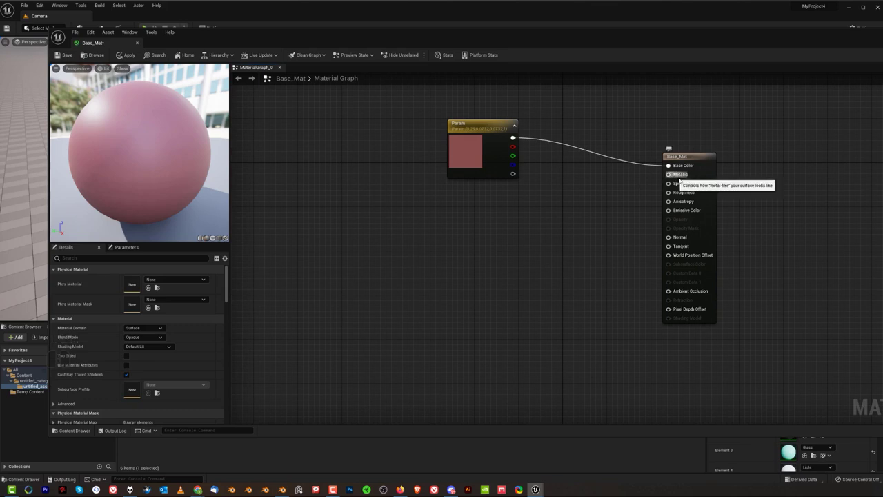
drag(678, 159, 644, 164)
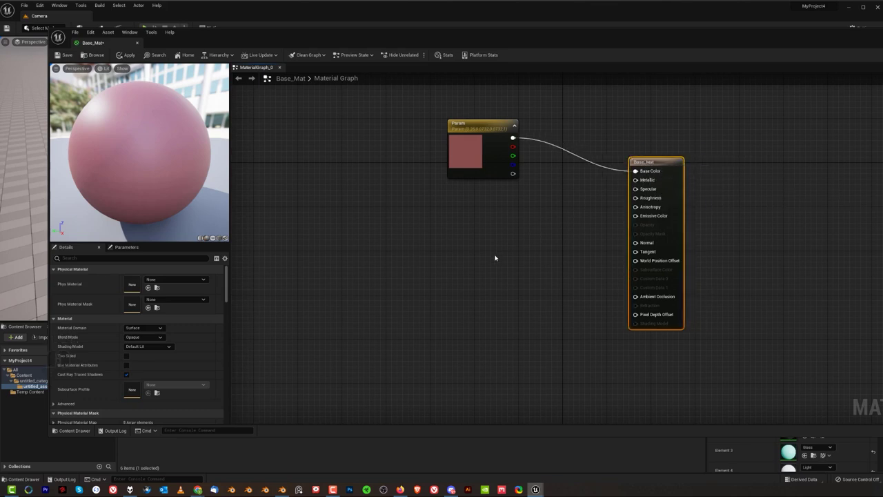
right_click(483, 238)
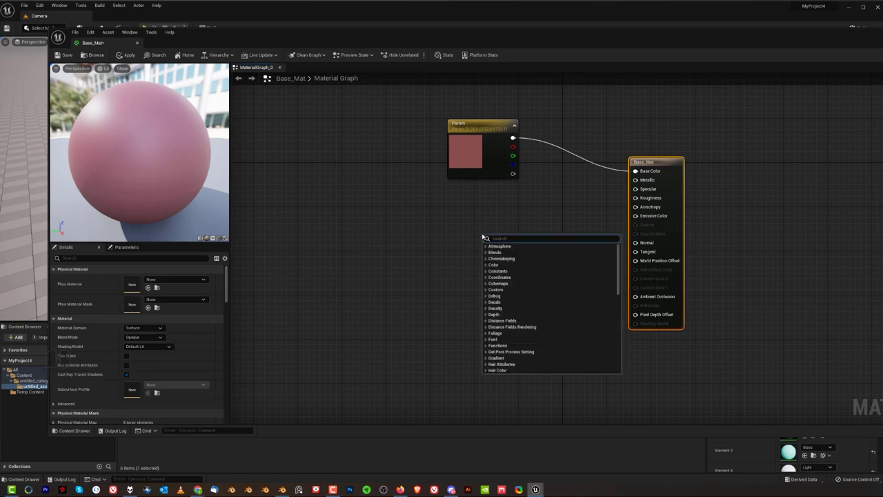
text(co)
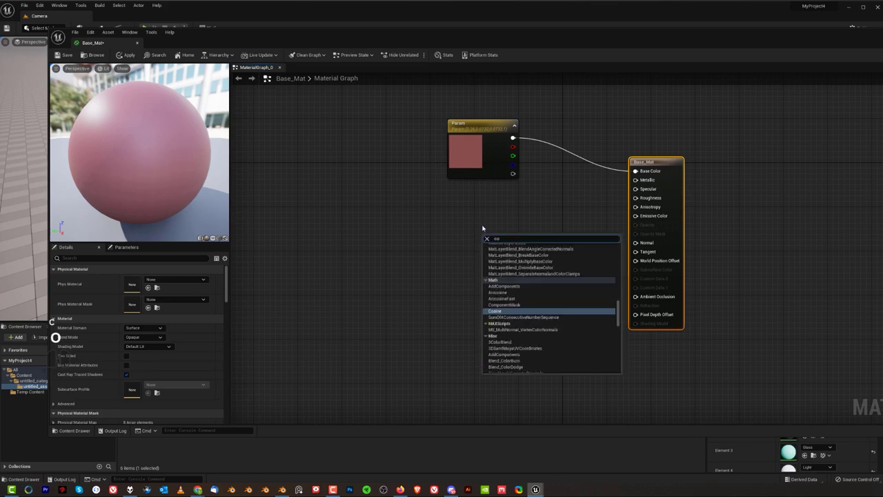
click(451, 244)
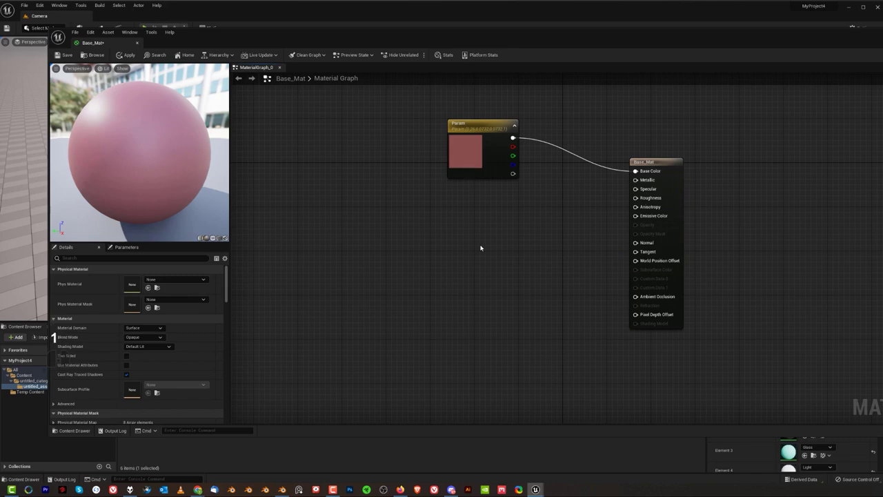
- Add a single-value Constant node below Param and connect it to the Metallic input
click(481, 247)
drag(488, 247, 504, 216)
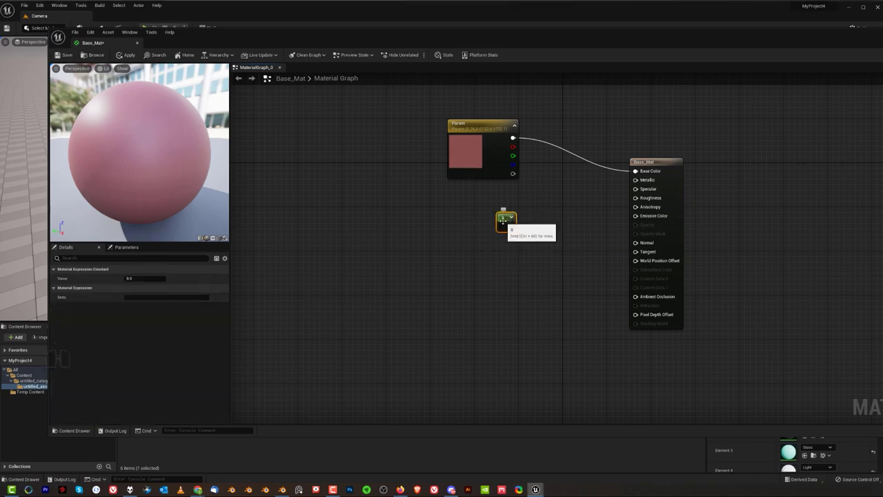
drag(509, 227, 628, 182)
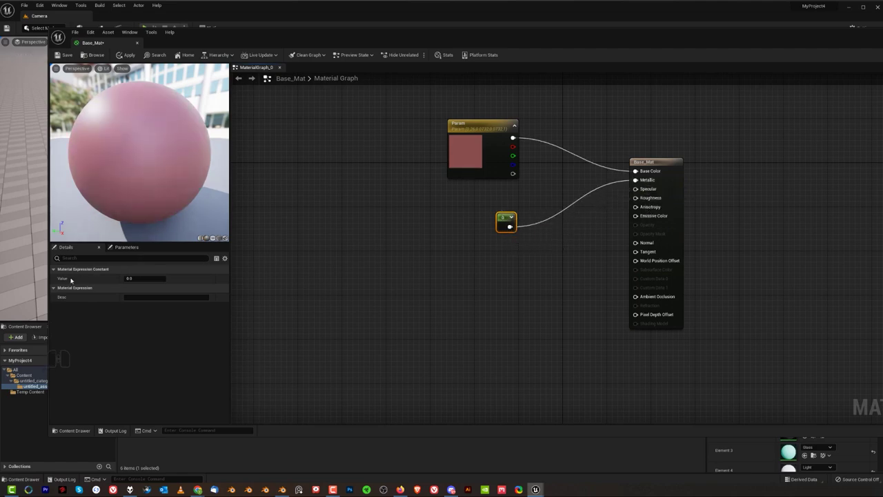
- Set the metallic constant to 1 after comparing it with 0, and move the node up closer to Param
click(130, 278)
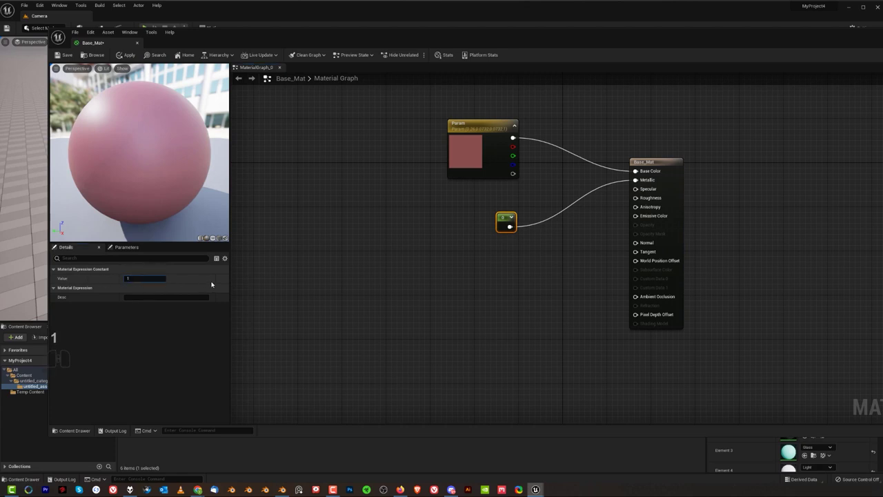
key(Return)
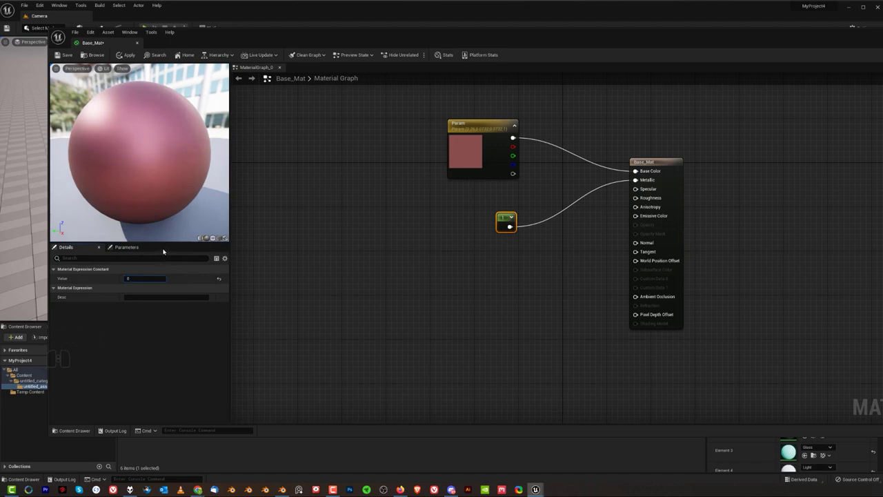
key(Return)
text(1)
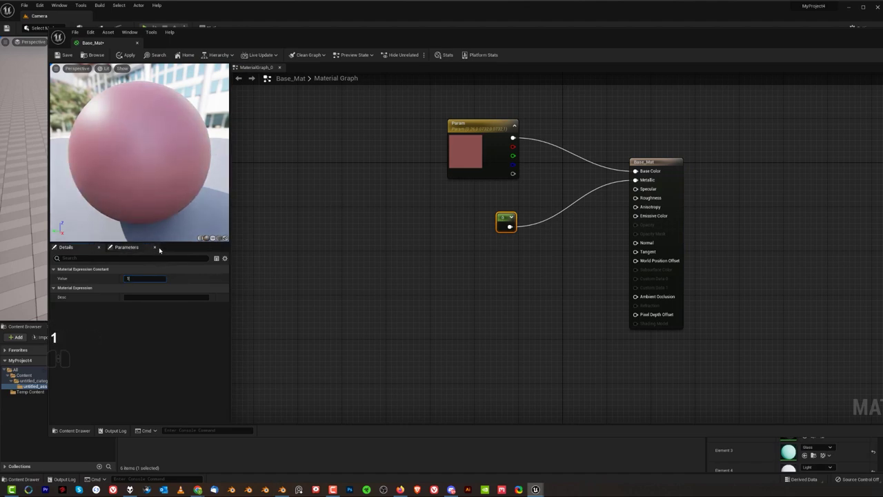
key(Return)
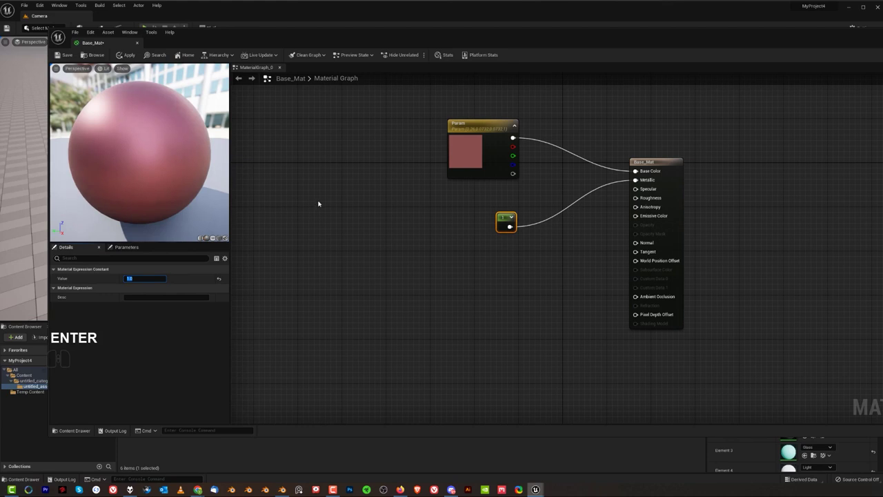
drag(504, 219, 487, 208)
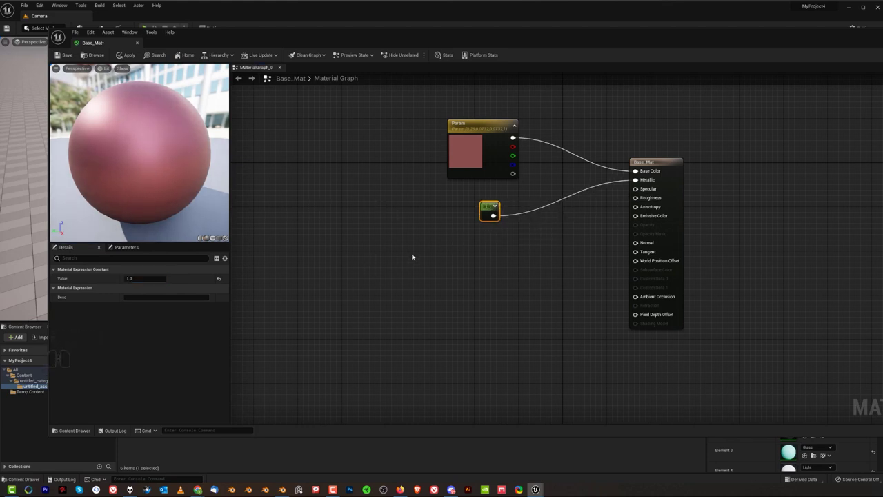
click(507, 262)
drag(507, 263, 486, 246)
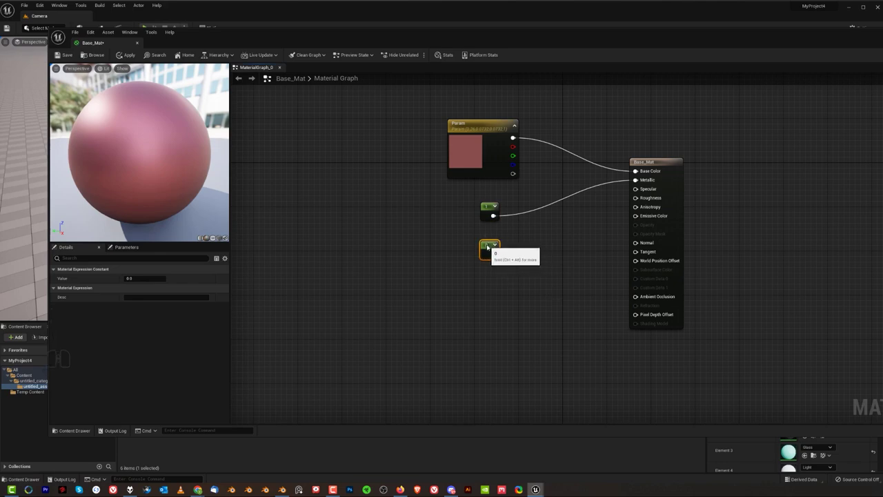
key(Delete)
- Duplicate the metallic constant node and connect the copy to the Roughness input
click(487, 212)
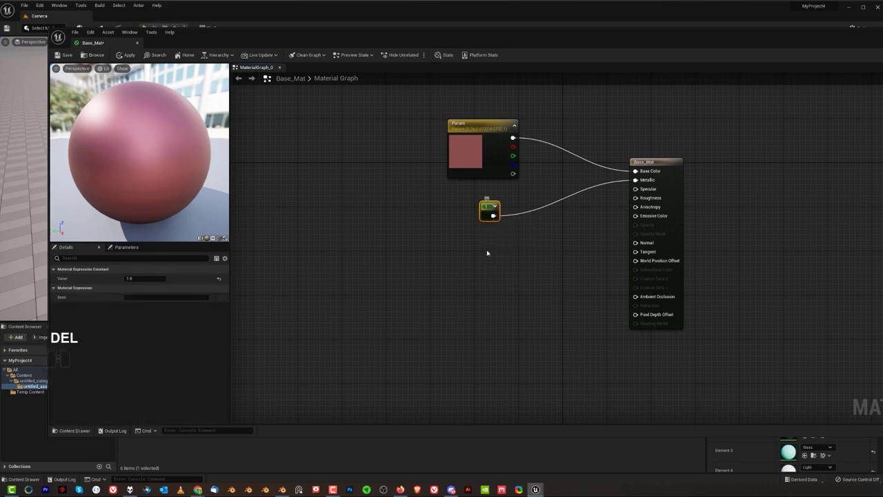
key(ctrl+d)
drag(502, 265, 636, 199)
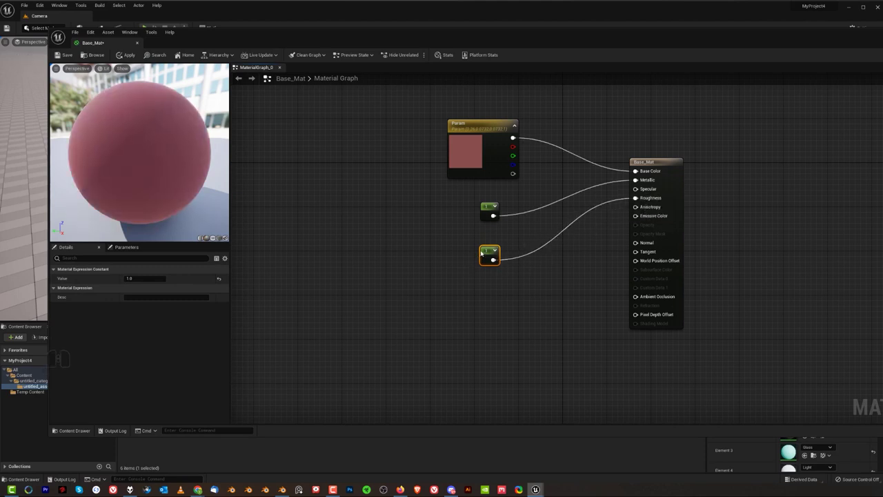
- Set the roughness constant's value to 0.5
click(142, 279)
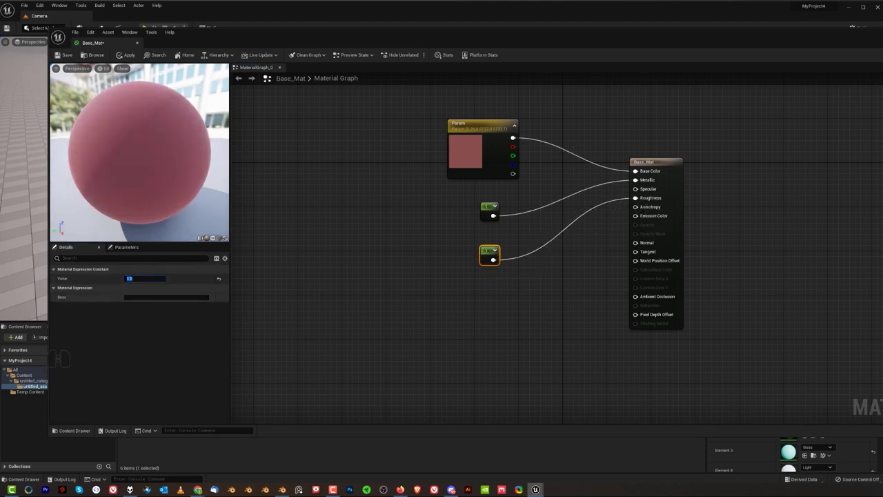
text(0)
key(BackSpace)
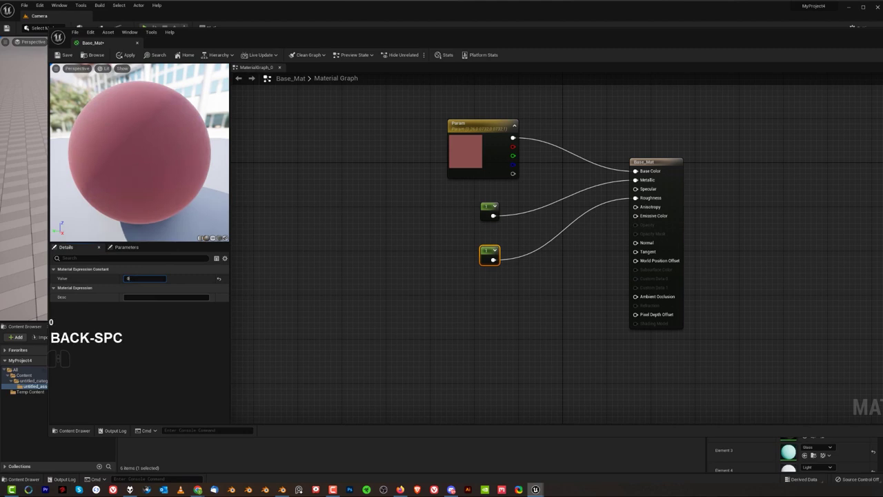
text(.5)
key(Return)
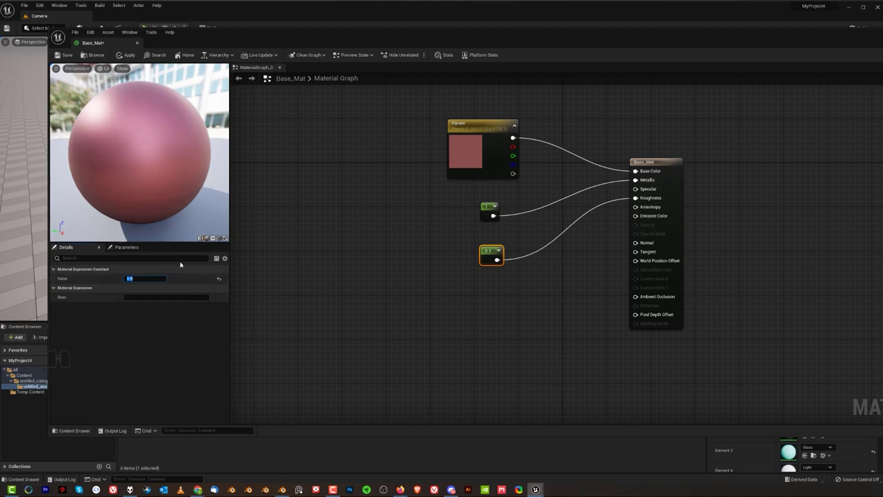
- Try roughness values of 0 and 0.4, and return the roughness constant to 0.5
key(Return)
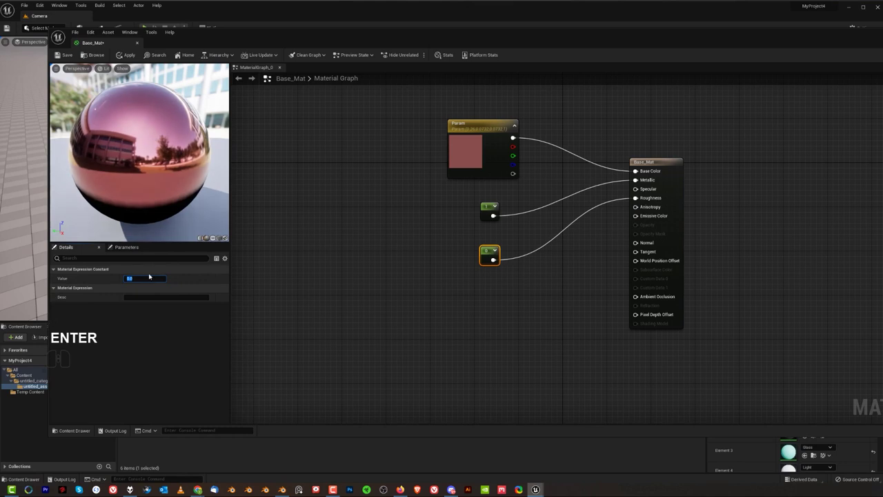
text(0.4)
key(Return)
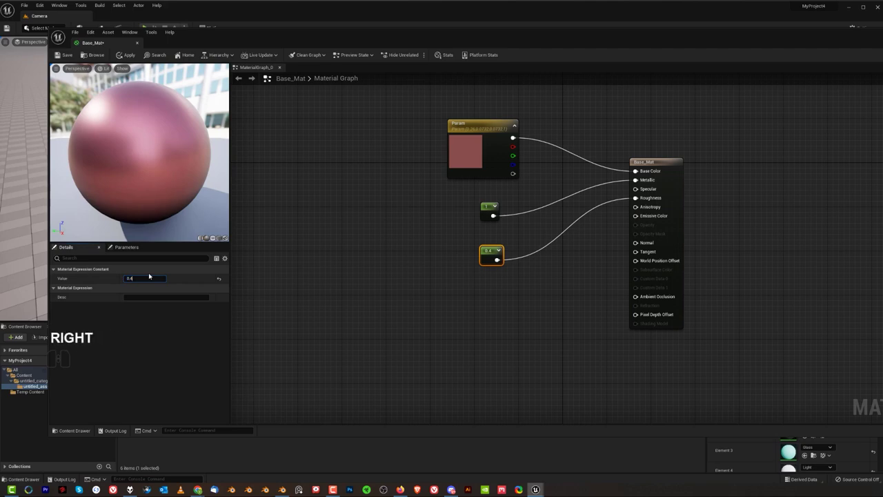
key(BackSpace)
text(5)
key(Return)
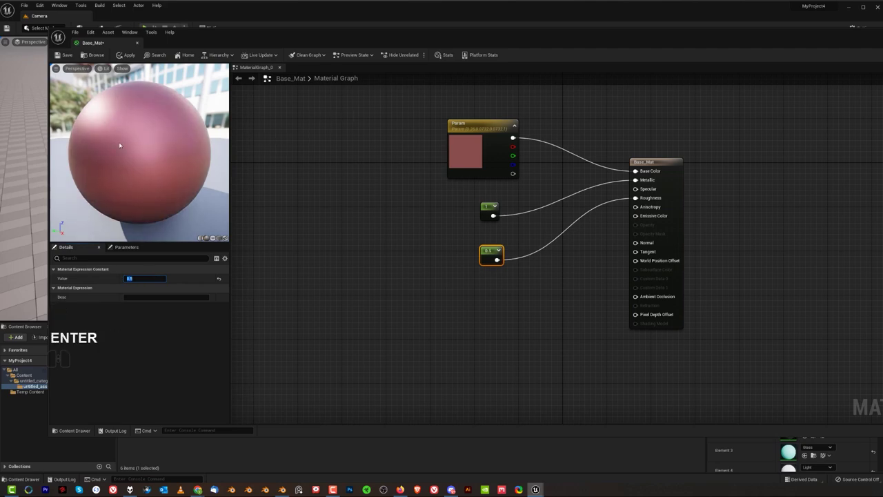
- Narrow and move the material editor to uncover the camera model, apply the Base_Mat changes and close the editor
drag(49, 120, 530, 122)
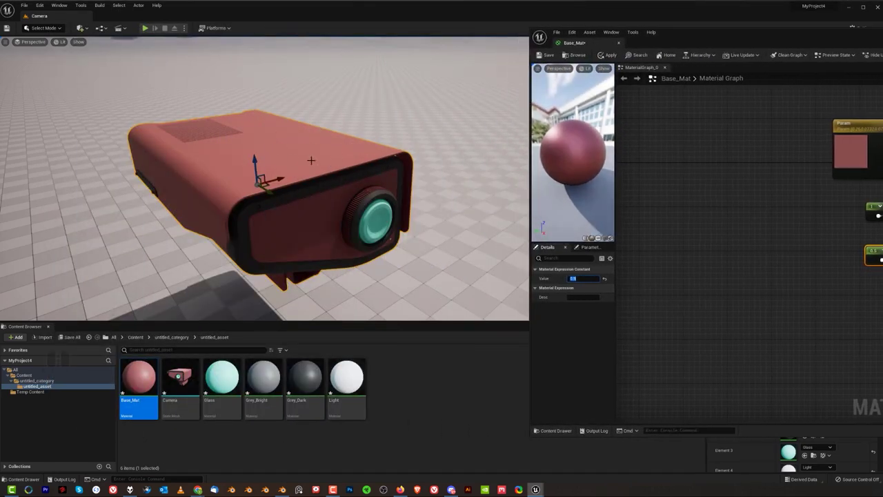
drag(752, 32, 645, 35)
right_drag(669, 188, 508, 186)
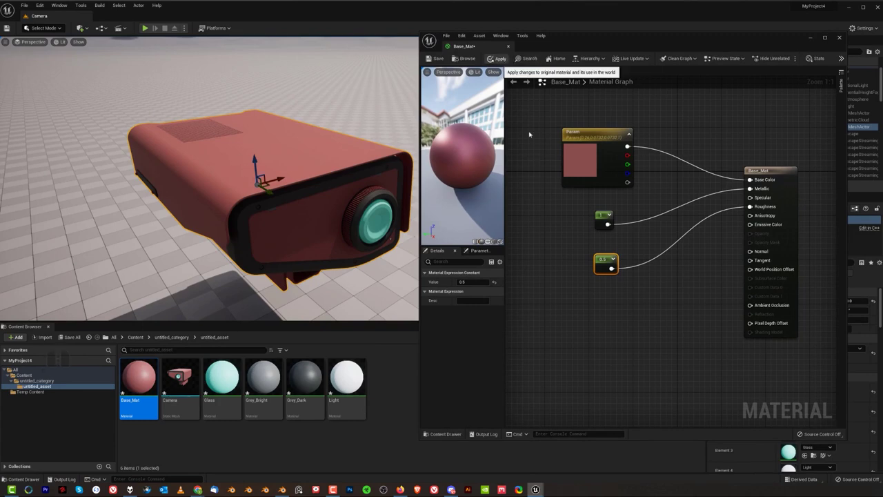
click(499, 59)
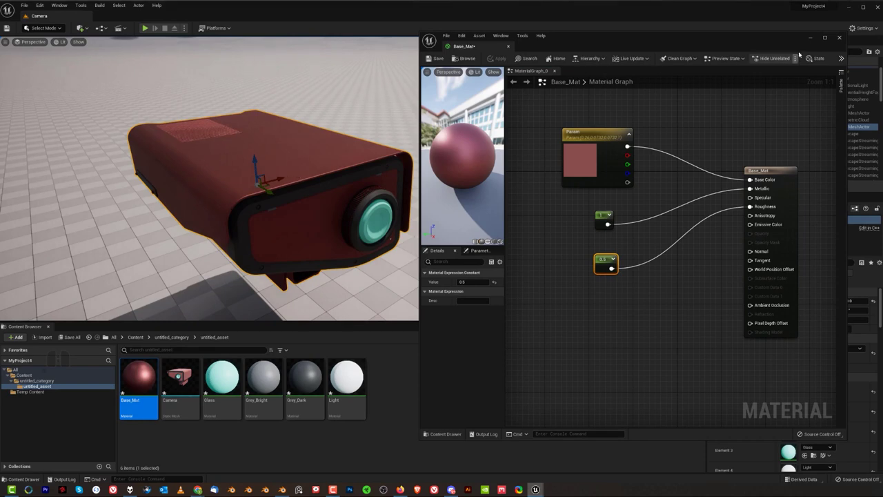
click(840, 38)
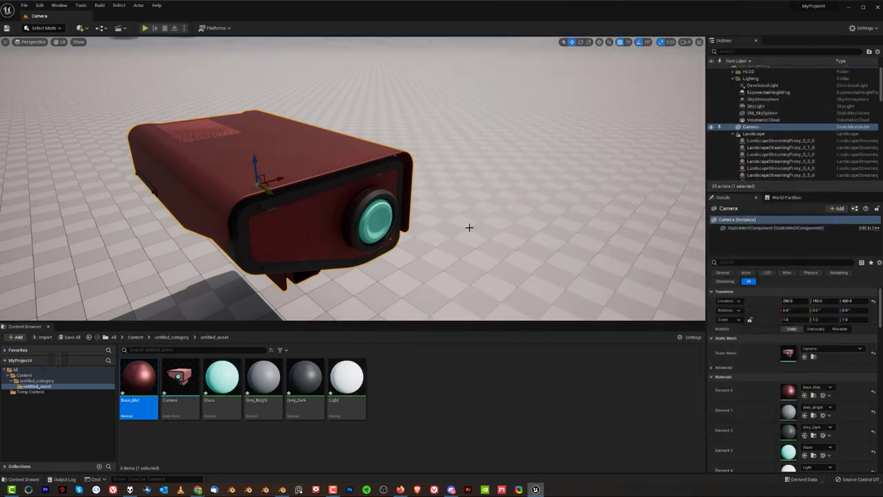
- Examine the camera model's body with the metallic red material, and reopen the Base_Mat material
alt+drag(451, 223, 441, 324)
alt+drag(428, 268, 300, 217)
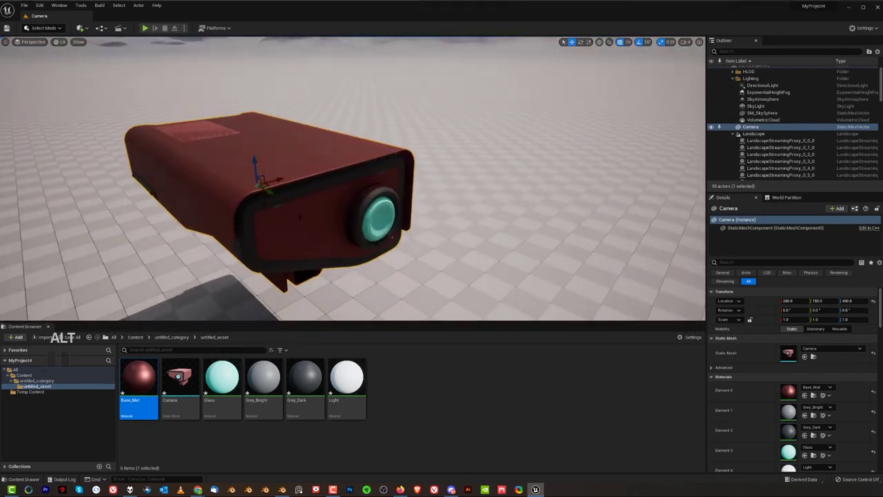
double_click(139, 376)
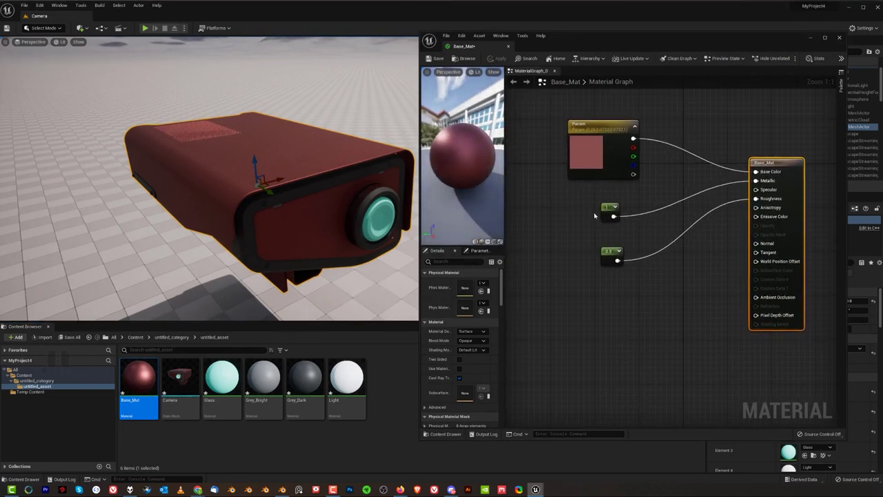
- Copy the metallic and roughness constants from Base_Mat and paste them into the Grey_Bright material graph
drag(573, 193, 661, 304)
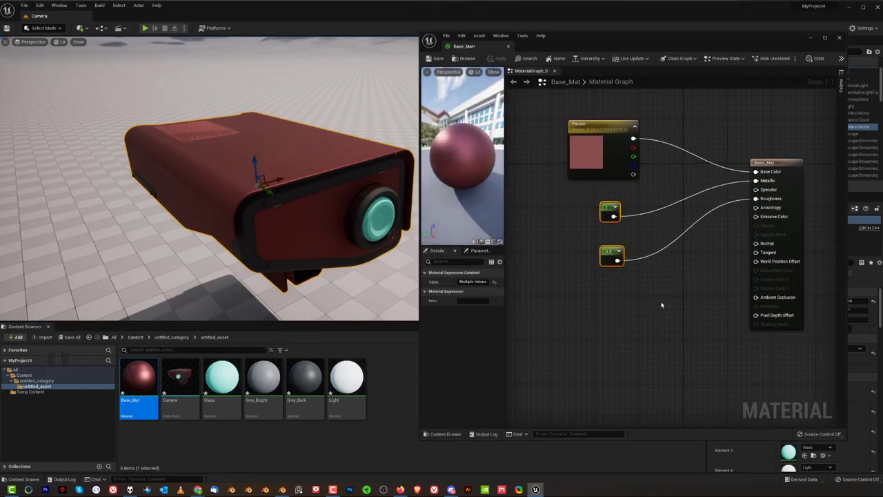
click(839, 38)
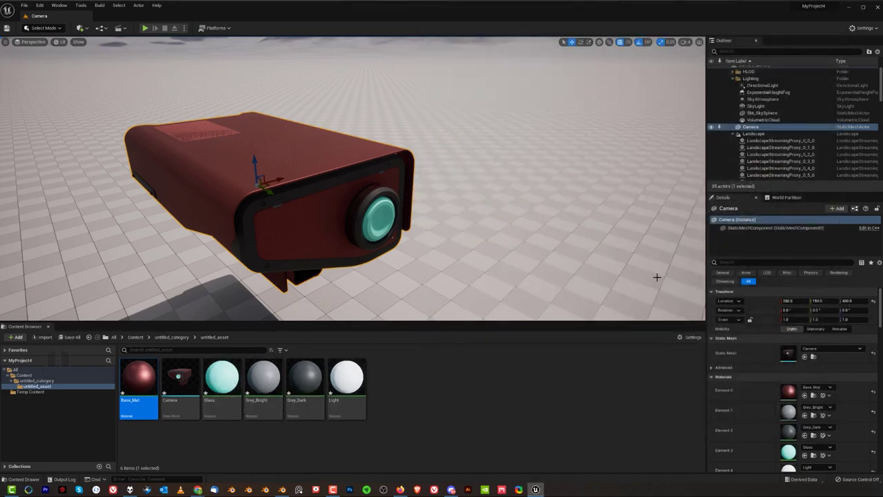
double_click(264, 378)
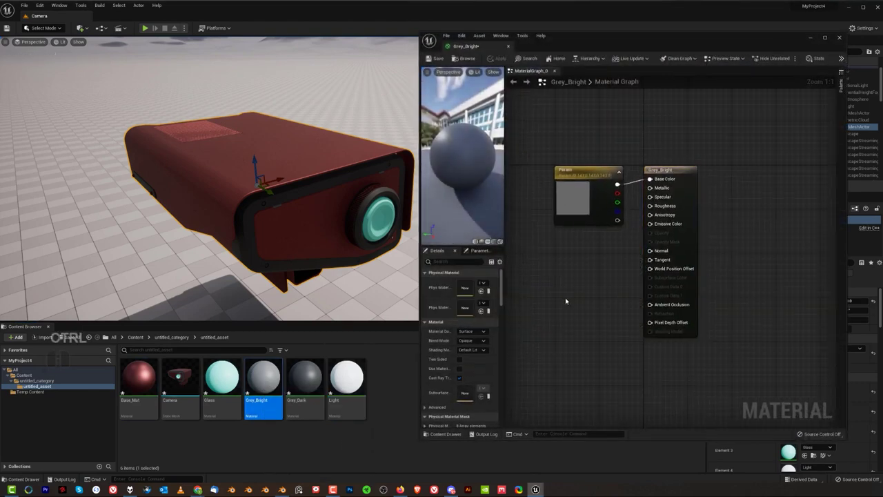
key(ctrl+v)
- Connect Grey_Bright's constant 1 to Metallic and constant 0.5 to Roughness, apply the changes and close the material editor
drag(580, 289, 652, 189)
drag(584, 333, 649, 206)
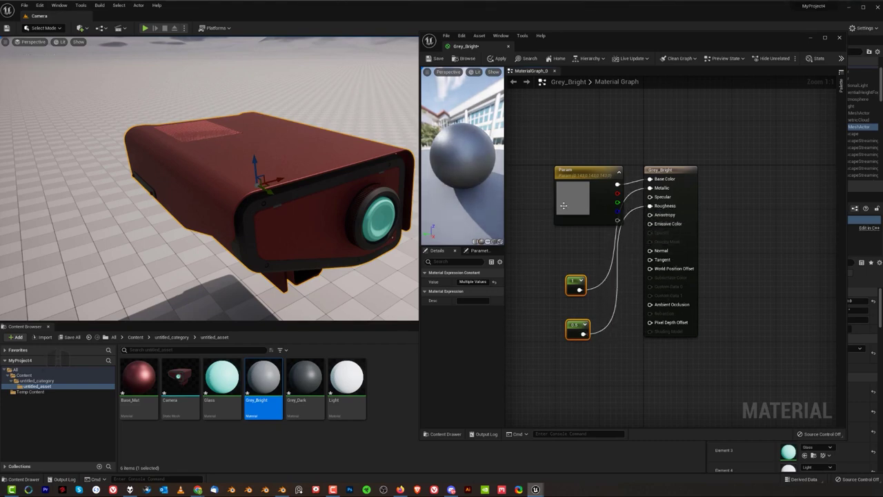
click(497, 58)
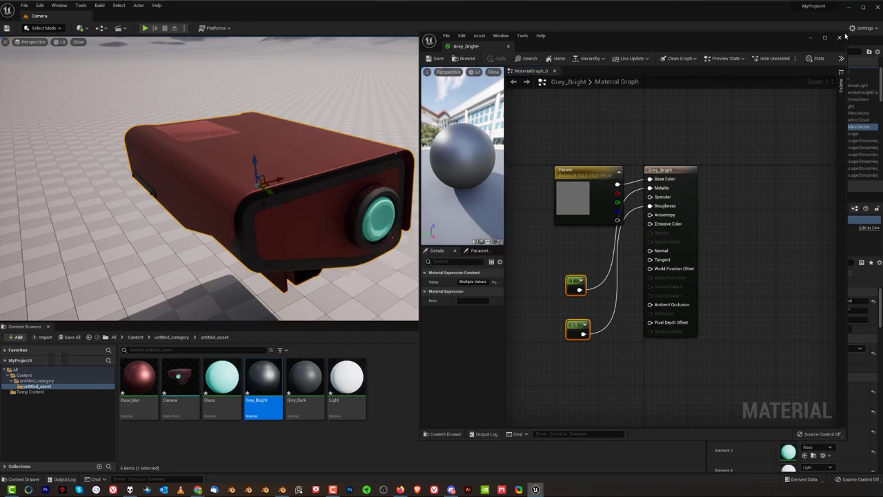
click(839, 36)
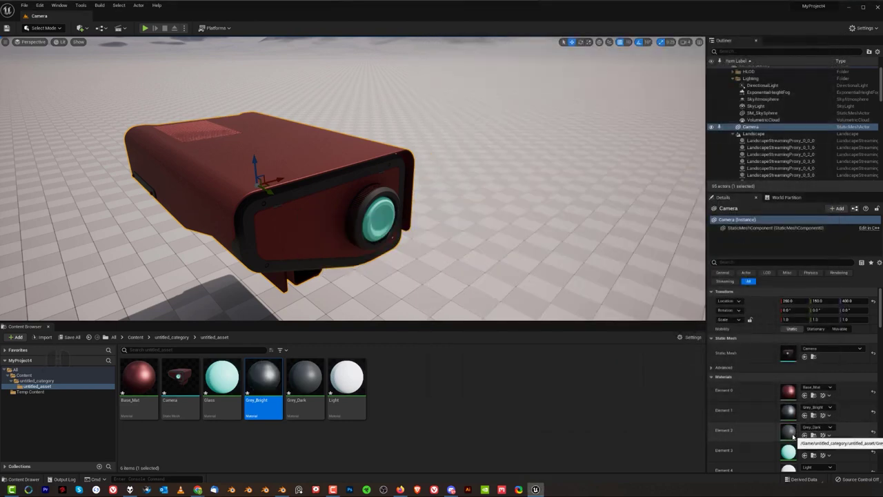
- Paste the two constants into the Grey_Dark material, connect the first to Metallic and set its value to 0
double_click(307, 379)
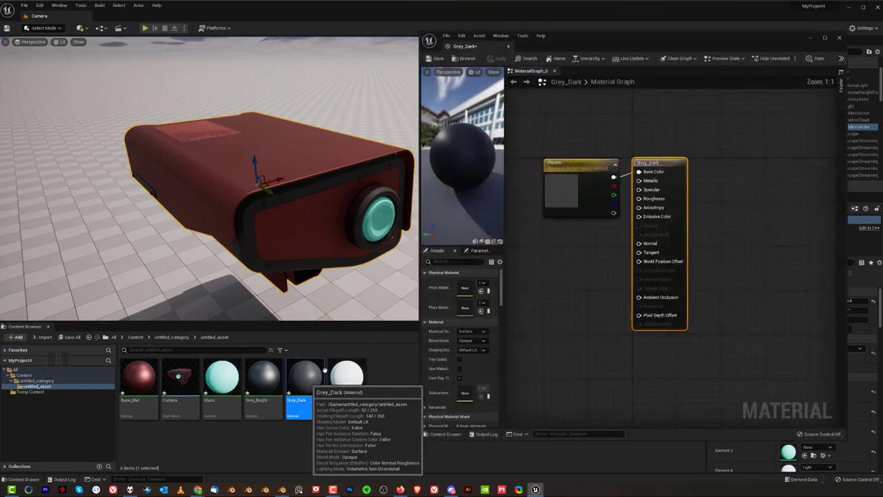
key(ctrl+v)
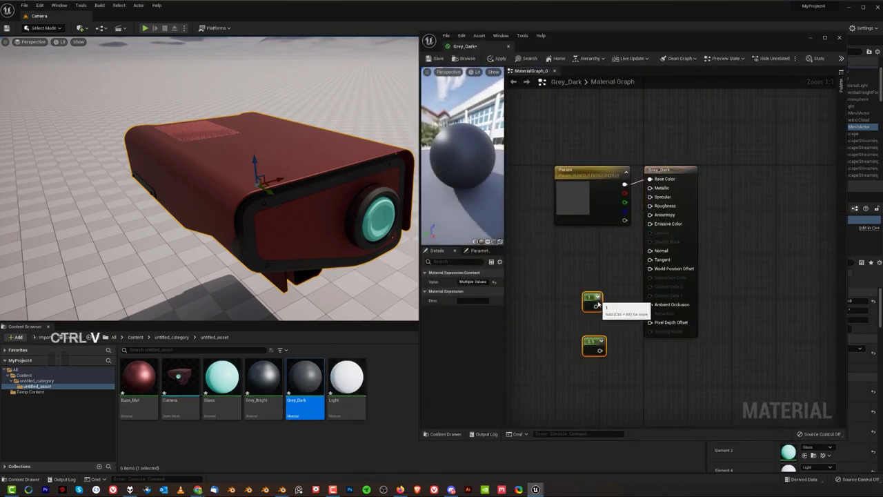
drag(596, 304, 652, 188)
click(590, 301)
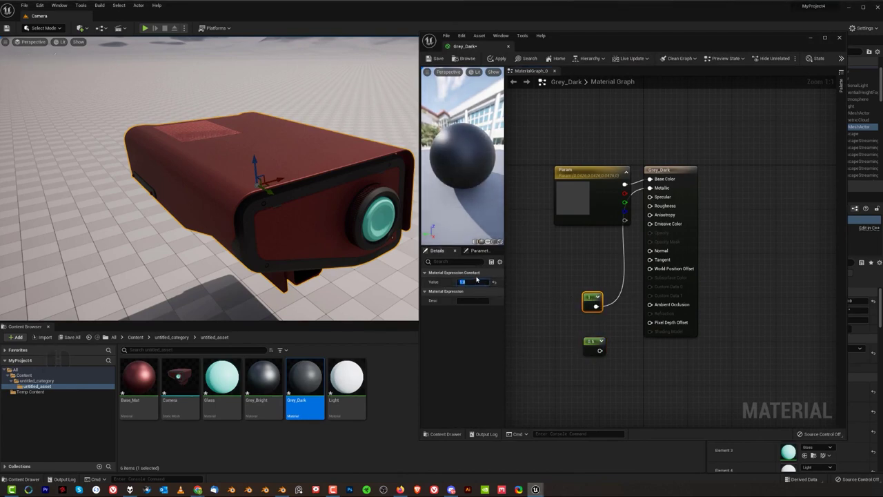
text(0)
key(Return)
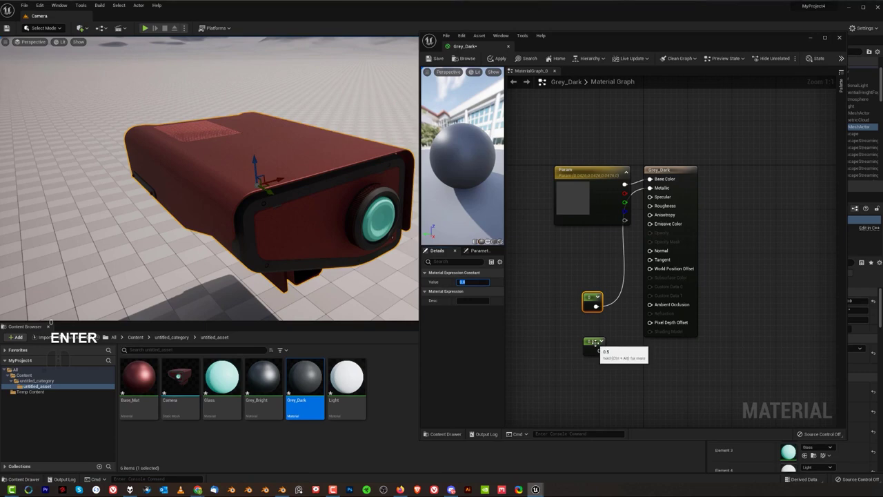
- Connect Grey_Dark's second constant to Roughness and set its value to 0.8
click(594, 343)
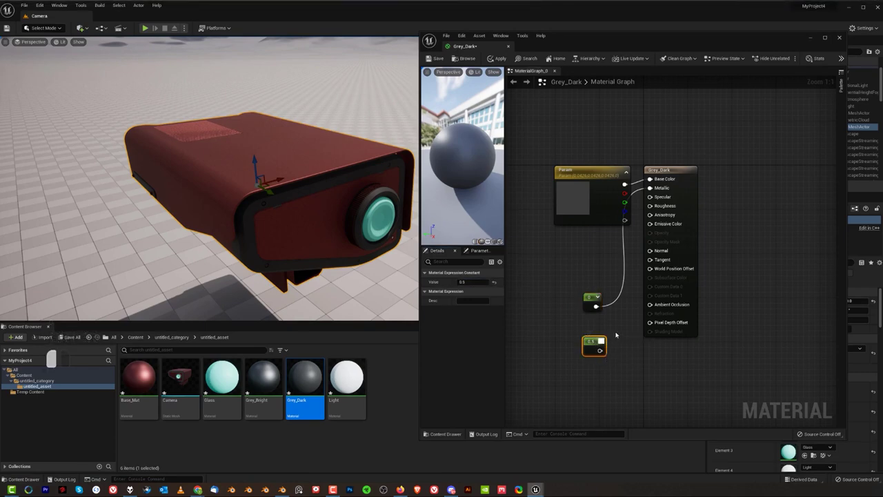
drag(602, 350, 649, 205)
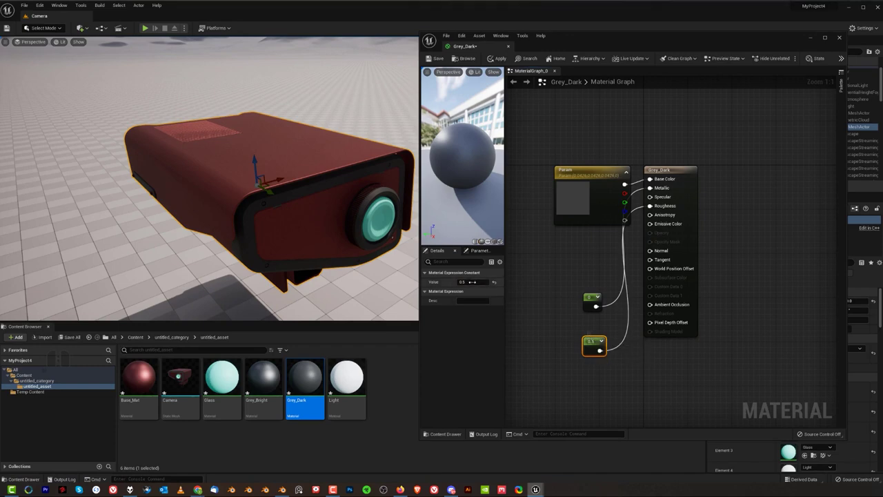
text(0.8)
key(Return)
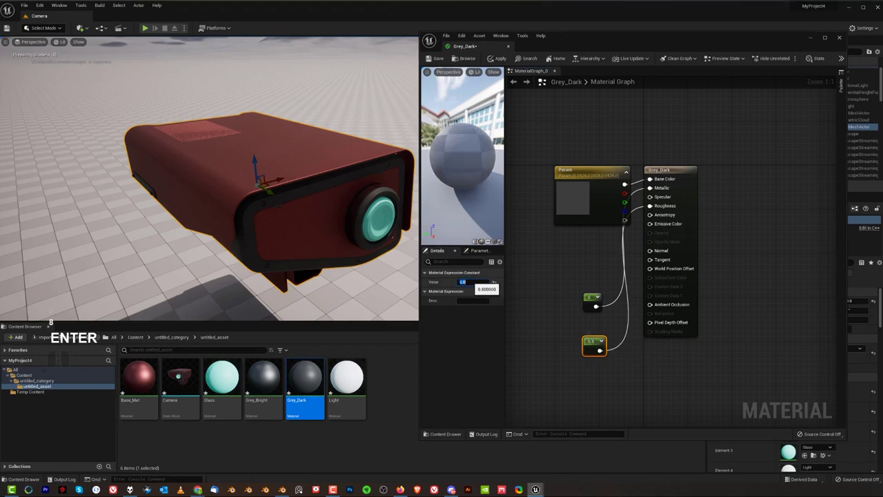
- Darken Grey_Dark's Param color to a value of 0.036458, apply the changes and close the material editor
click(563, 198)
double_click(584, 205)
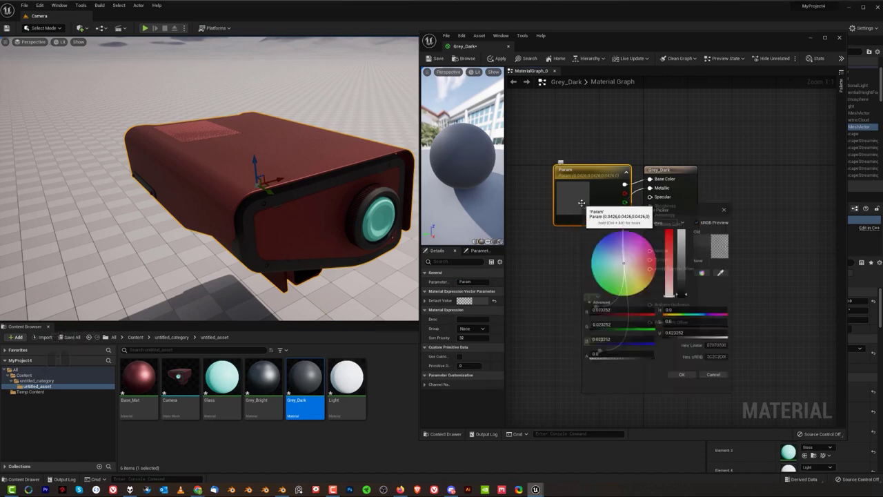
drag(680, 295, 682, 296)
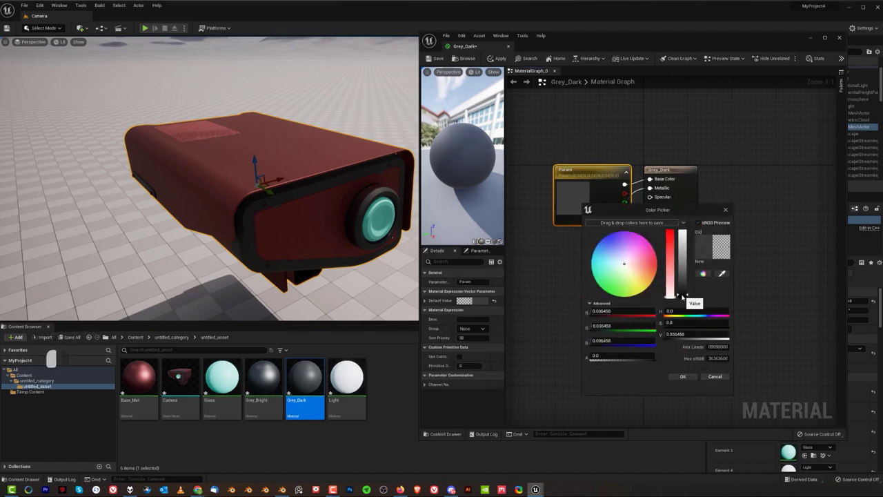
click(685, 376)
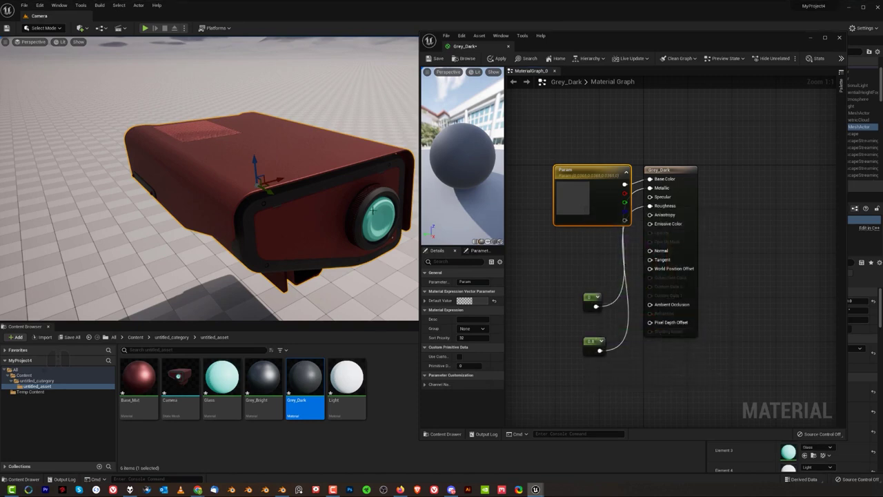
click(497, 59)
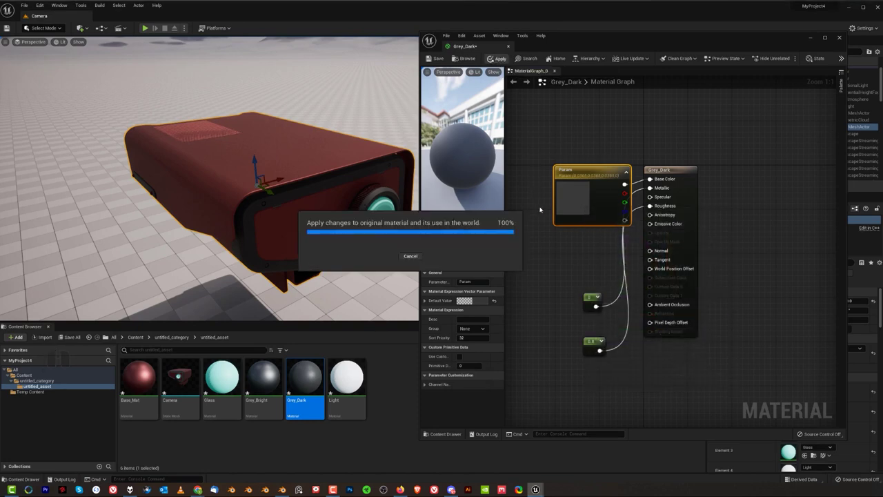
click(840, 38)
- Inspect the camera's front, reopen Base_Mat, set its Param color to neutral grey with saturation 0 and value 0.161458, and apply it
scroll(538, 235, up, 6)
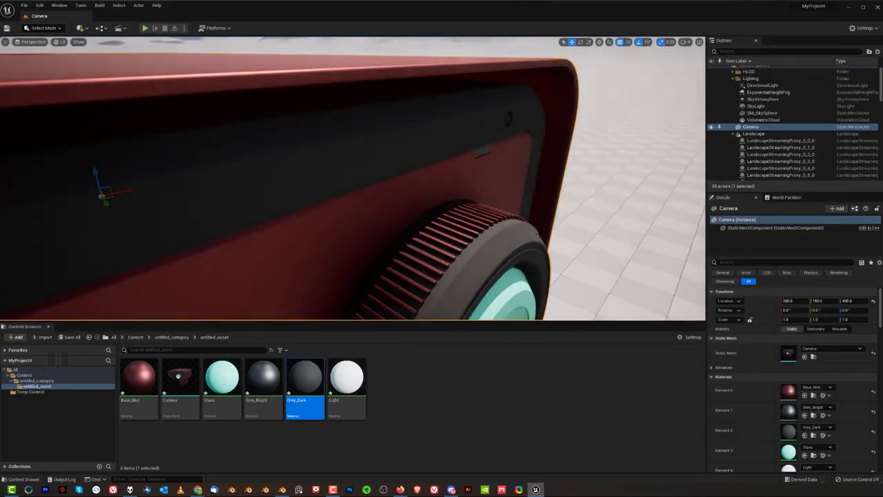
scroll(505, 231, down, 5)
alt+drag(505, 231, 407, 180)
alt+drag(372, 233, 342, 214)
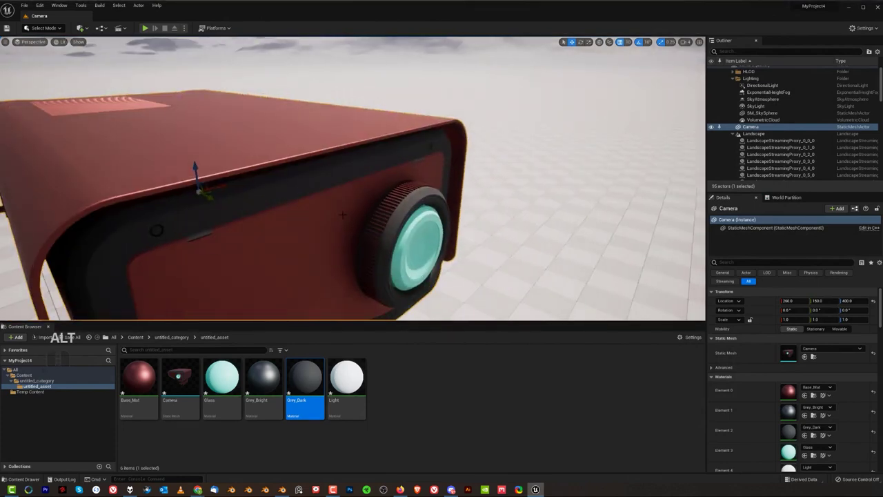
key(f)
double_click(158, 366)
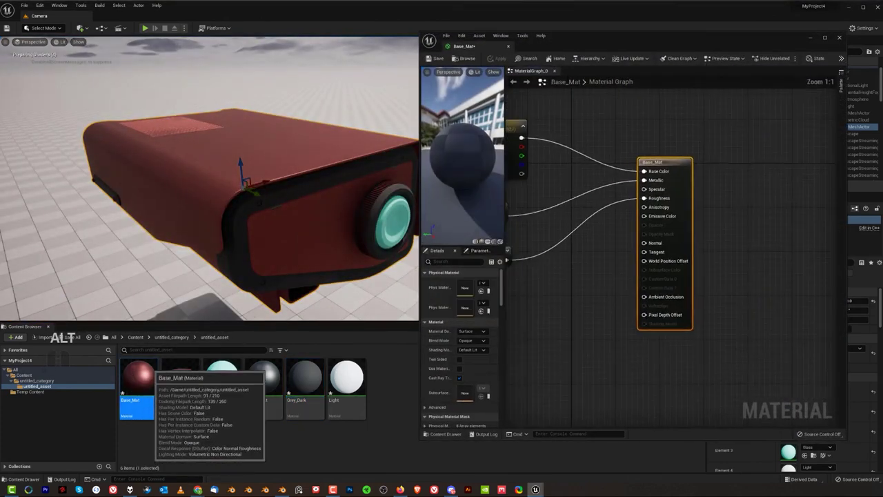
double_click(568, 188)
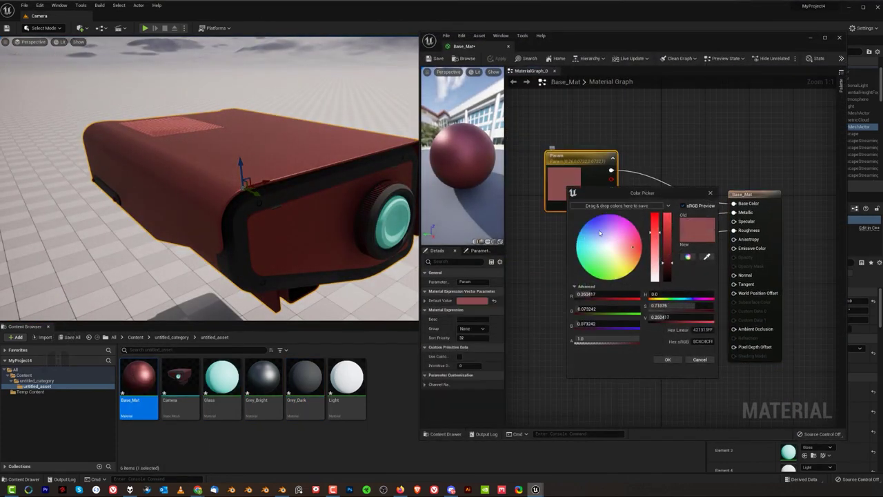
drag(685, 306, 649, 307)
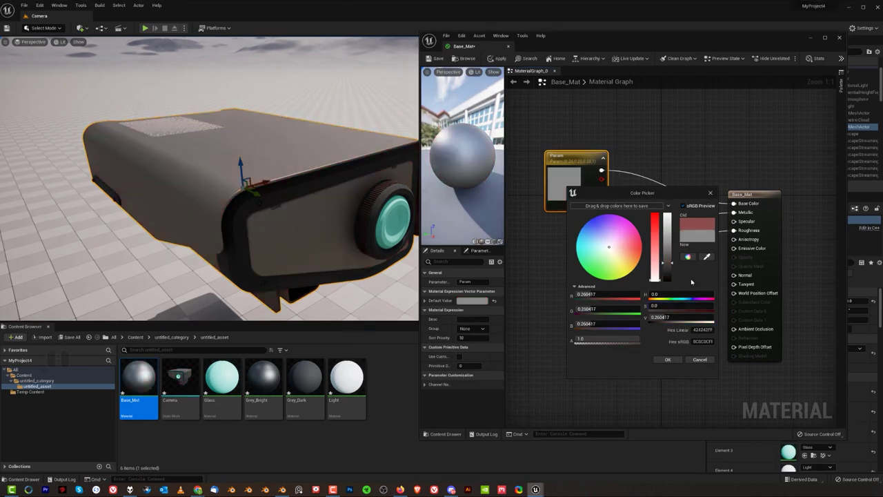
drag(671, 263, 670, 272)
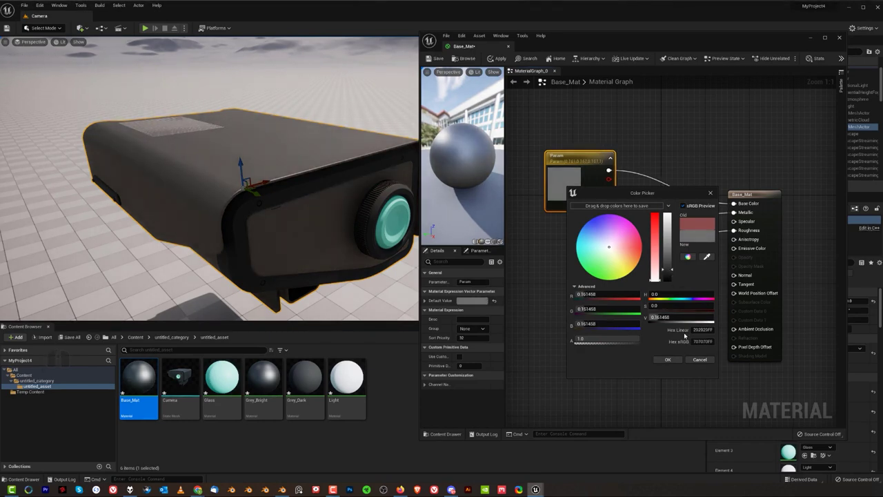
click(668, 360)
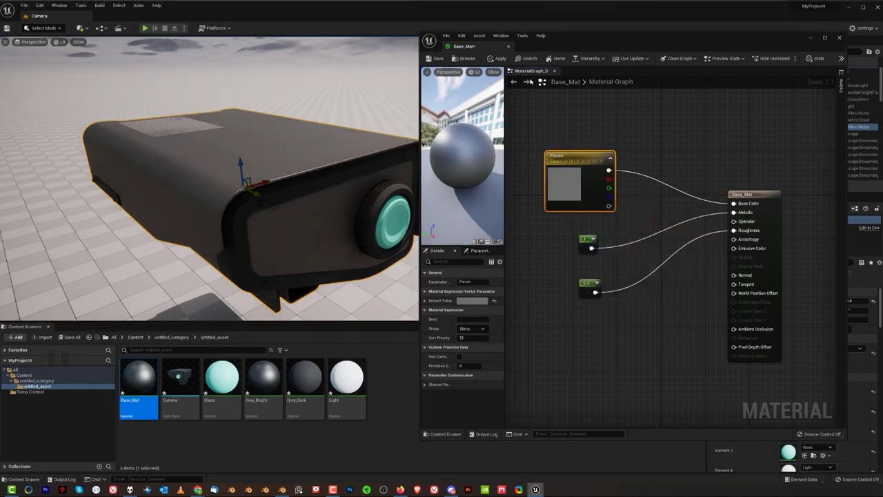
click(498, 58)
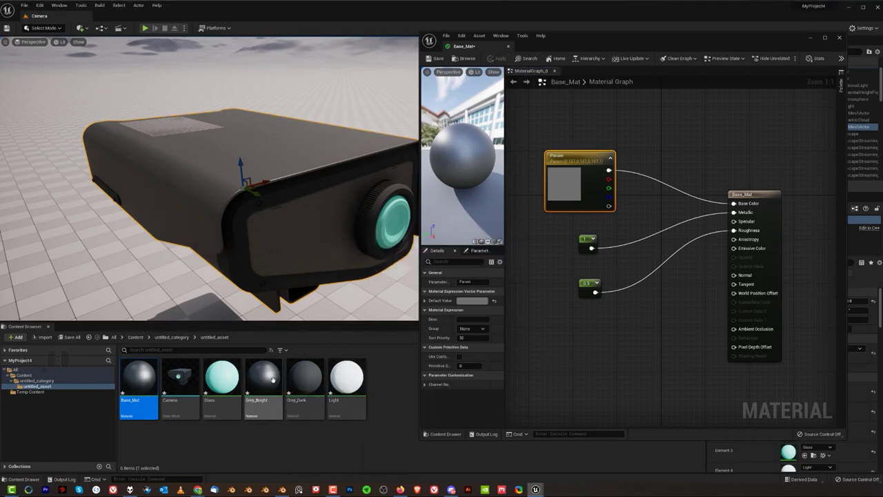
- Reopen Grey_Dark, brighten its Param color to a value of 0.083333, apply the change and close the editor
double_click(298, 376)
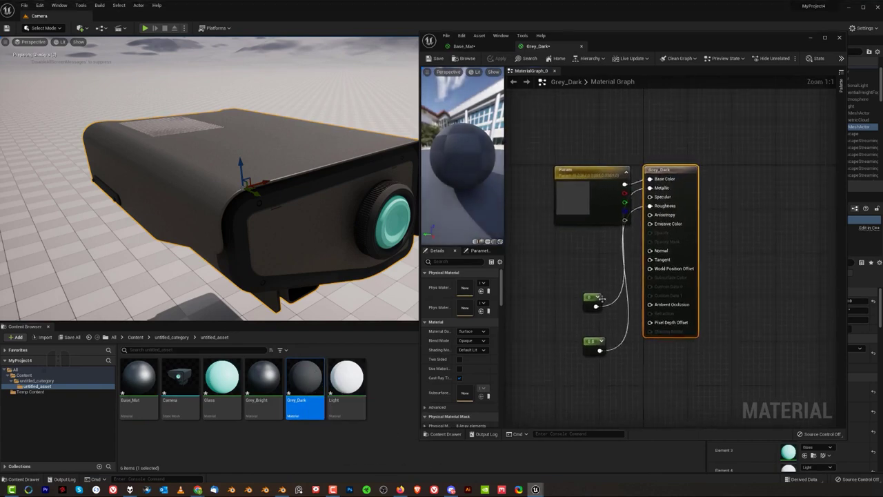
double_click(587, 192)
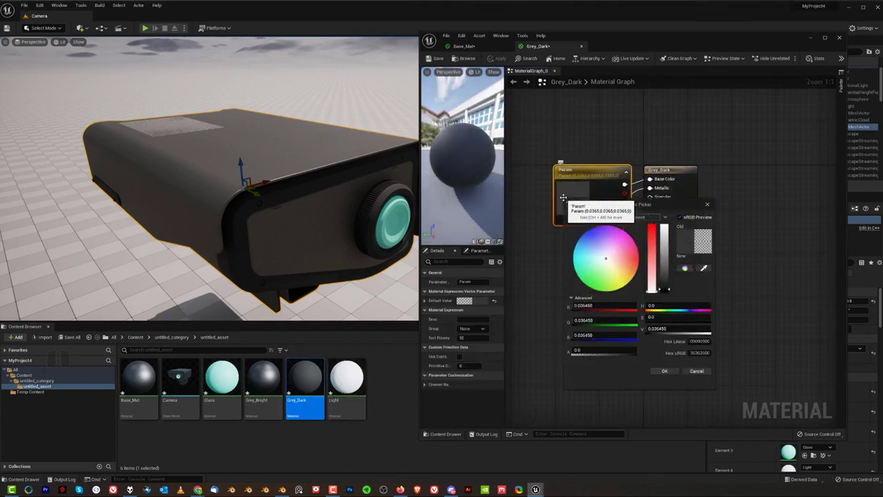
drag(666, 290, 666, 287)
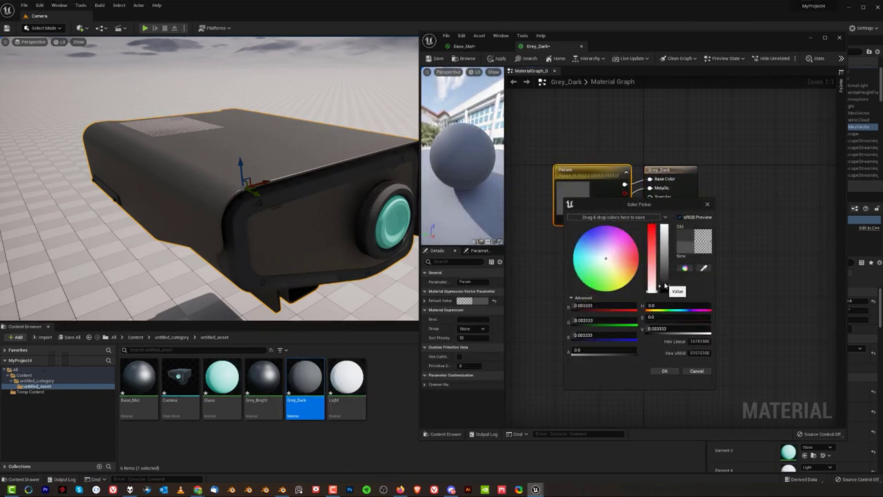
click(667, 372)
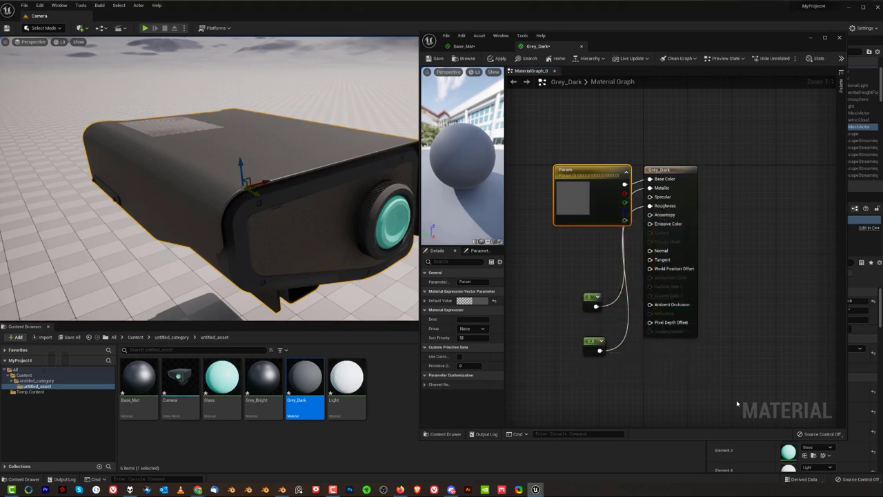
click(496, 58)
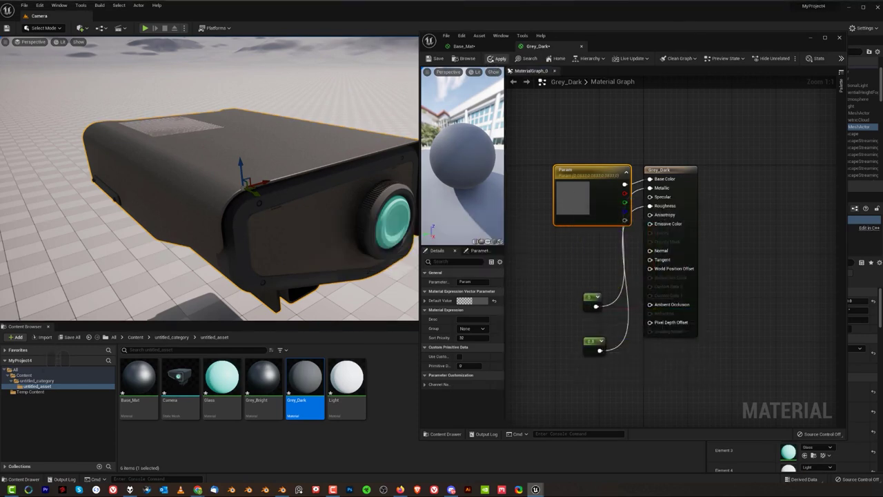
click(839, 38)
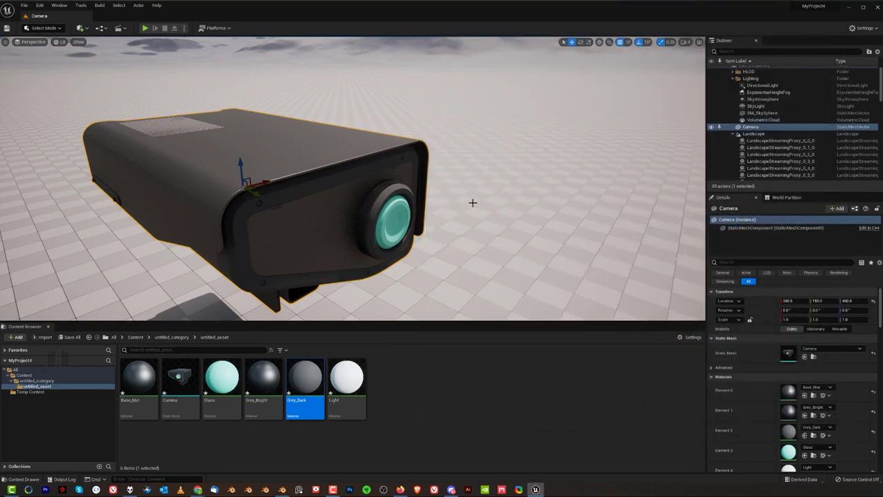
- View the camera's lens front-on, open the Glass material, widen its editor and move the output node away from the Param node
scroll(487, 193, up, 5)
alt+drag(404, 188, 403, 188)
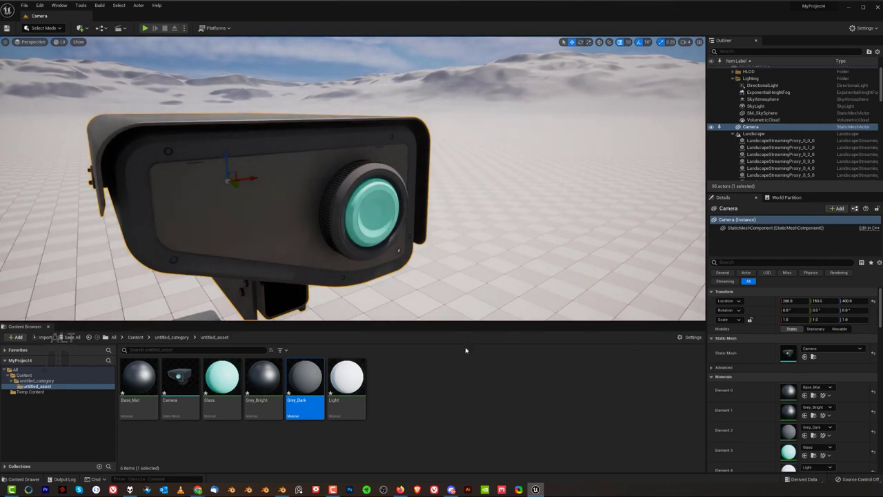
click(232, 382)
double_click(232, 382)
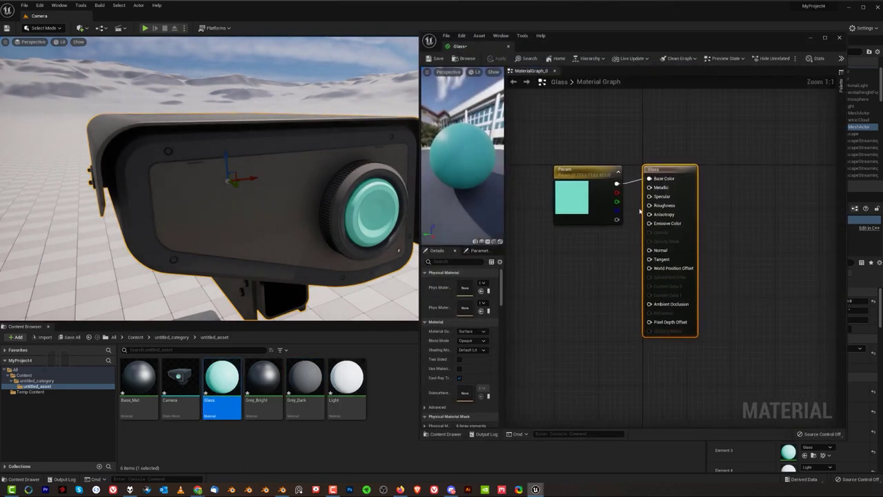
drag(418, 116, 304, 116)
right_drag(550, 125, 611, 103)
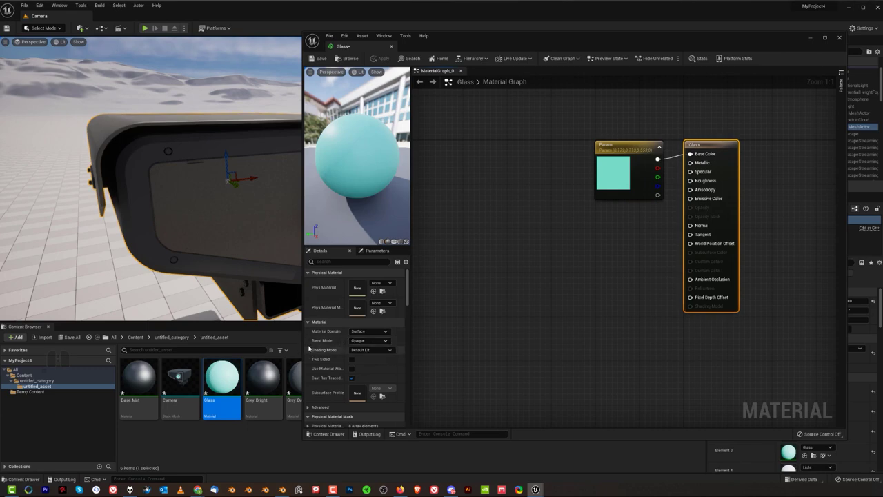
mouse_move(726, 153)
mouse_down()
mouse_move(736, 190)
mouse_move(736, 147)
mouse_up()
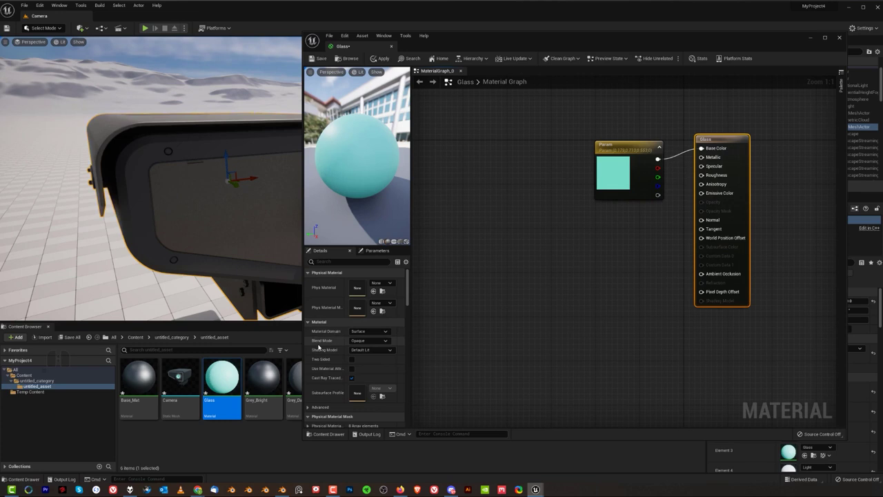
- Set the Glass material's blend mode to Translucent and spread the Param and output nodes farther apart
click(375, 341)
click(372, 362)
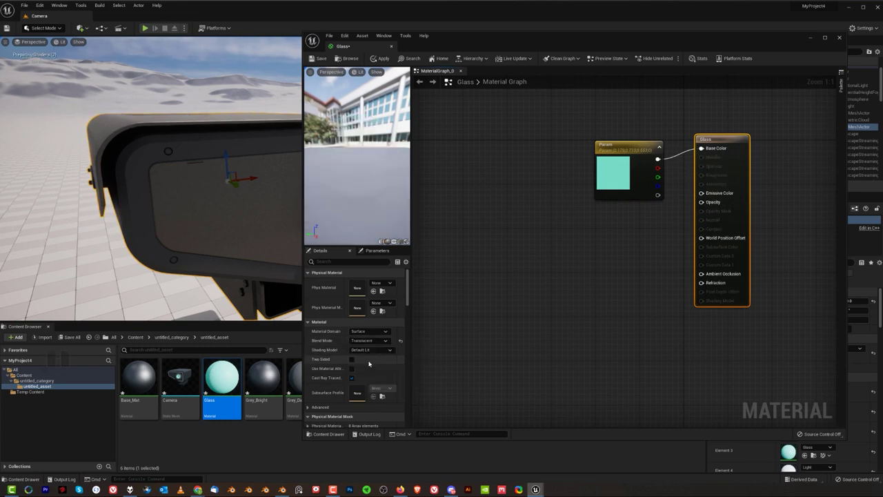
drag(600, 144, 512, 131)
drag(731, 141, 695, 130)
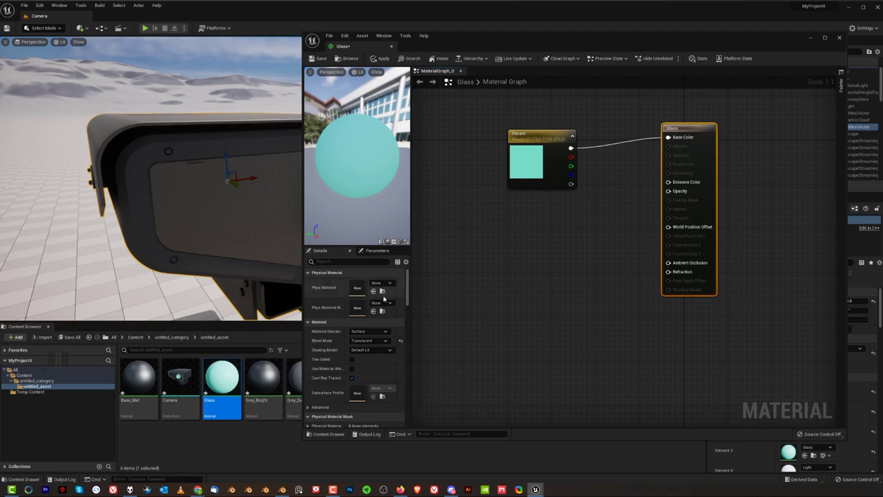
- Change the Glass material's translucency lighting mode to Surface TranslucencyVolume
scroll(368, 348, down, 5)
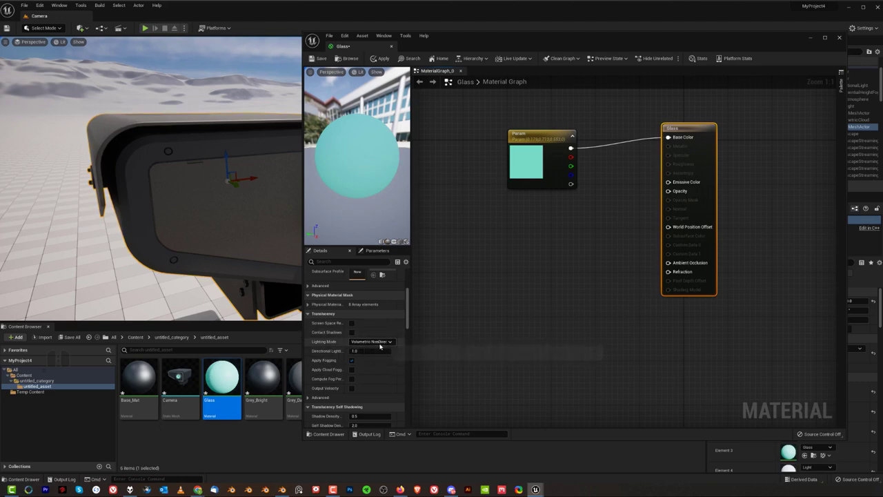
click(380, 342)
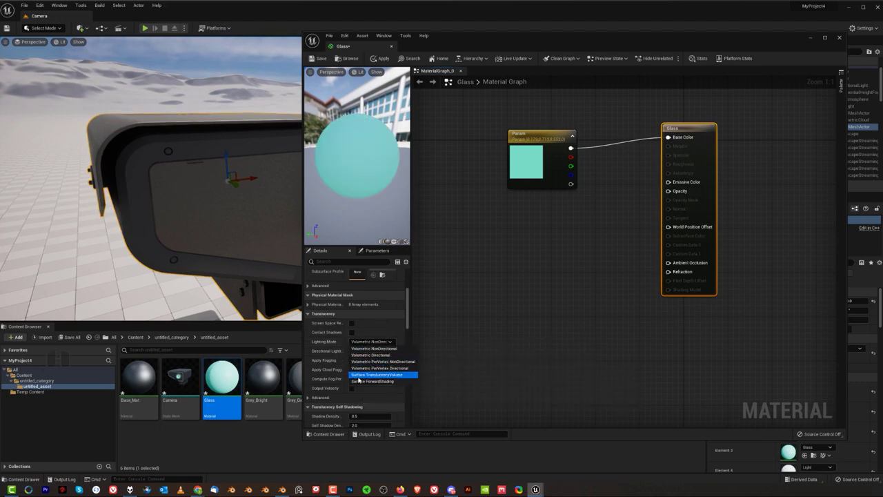
click(359, 376)
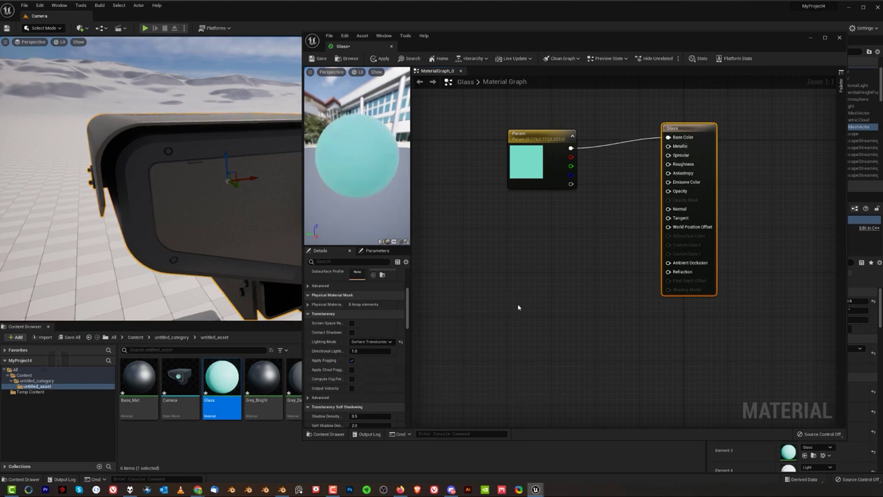
- Paste the two copied constants into the Glass graph and connect them to Metallic and Roughness
key(ctrl+v)
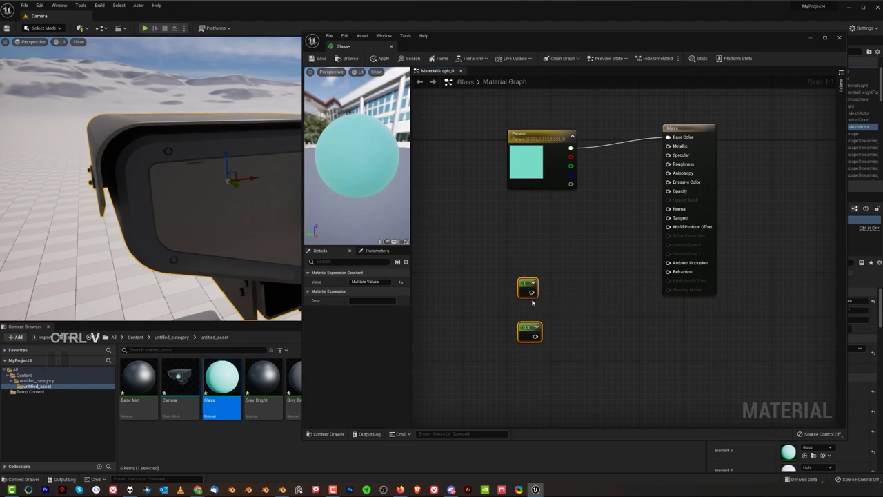
drag(531, 292, 668, 145)
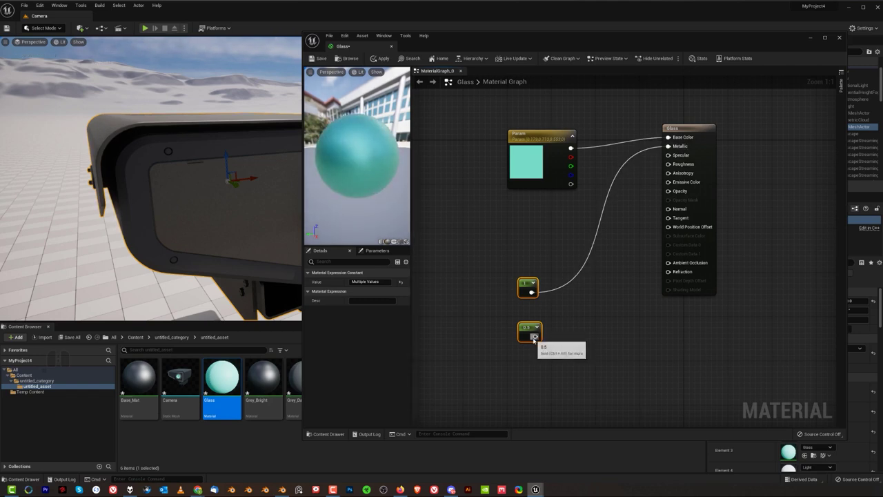
drag(535, 335, 667, 164)
- Set the roughness constant to 0.1 and move both constants up closer to the Param node
click(528, 328)
click(365, 281)
text(0.1)
key(Return)
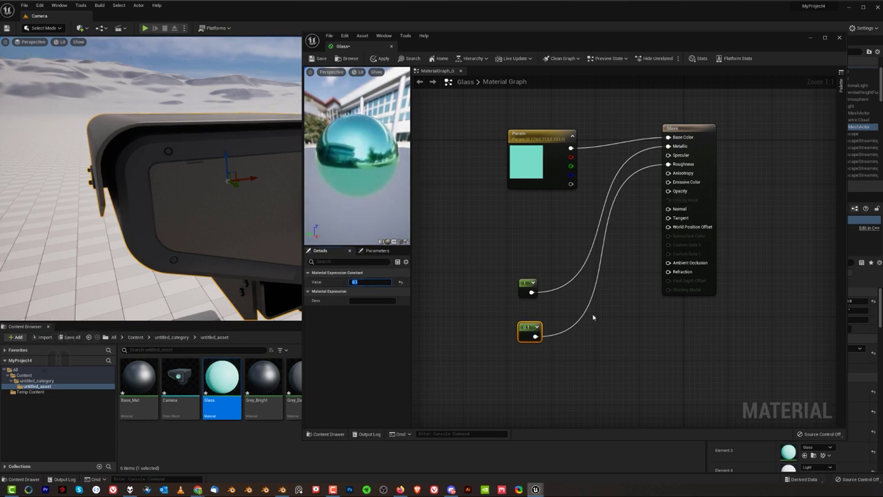
drag(529, 284, 528, 234)
drag(527, 329, 528, 281)
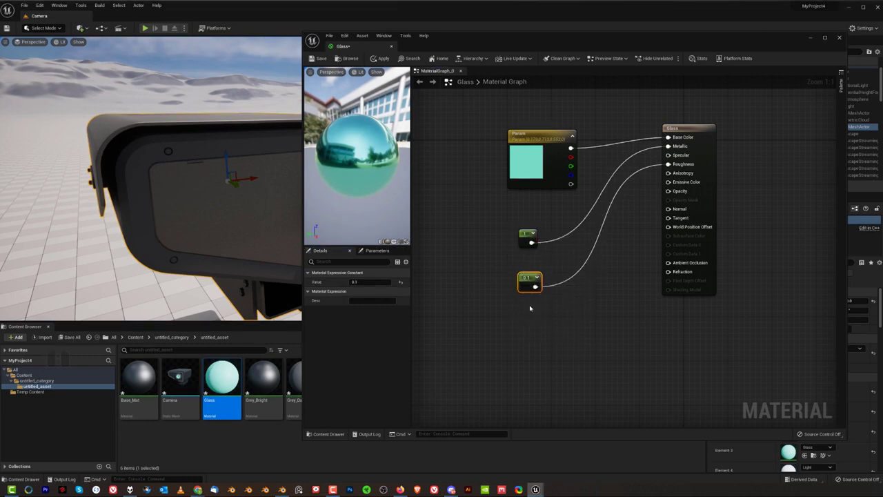
- Duplicate the roughness constant, connect the copy to Opacity and set its value to 0.2
key(ctrl+d)
drag(545, 317, 668, 190)
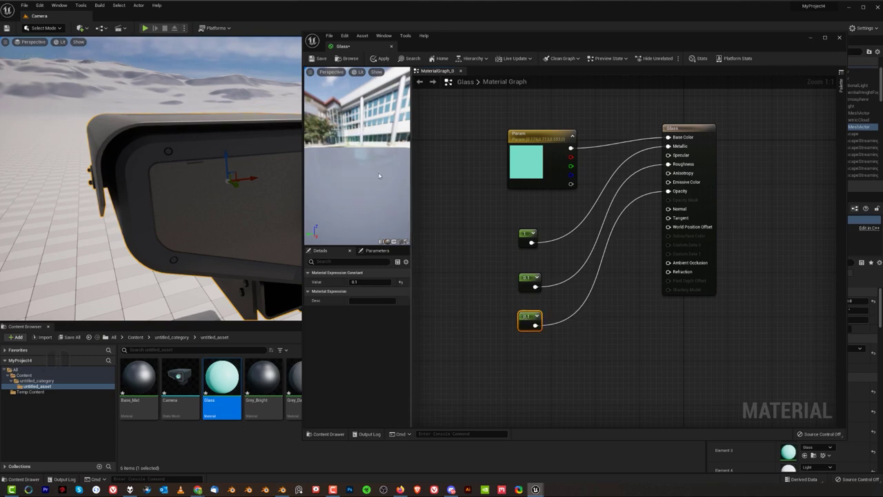
click(365, 281)
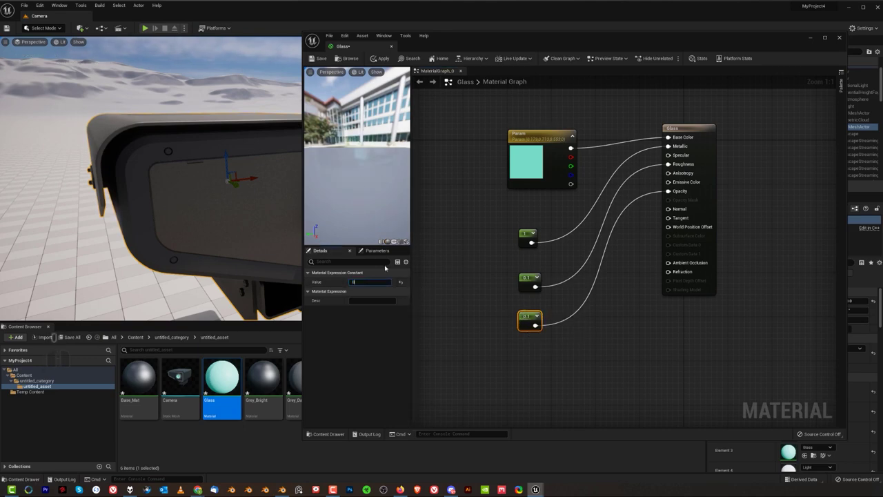
text(0.3)
key(Return)
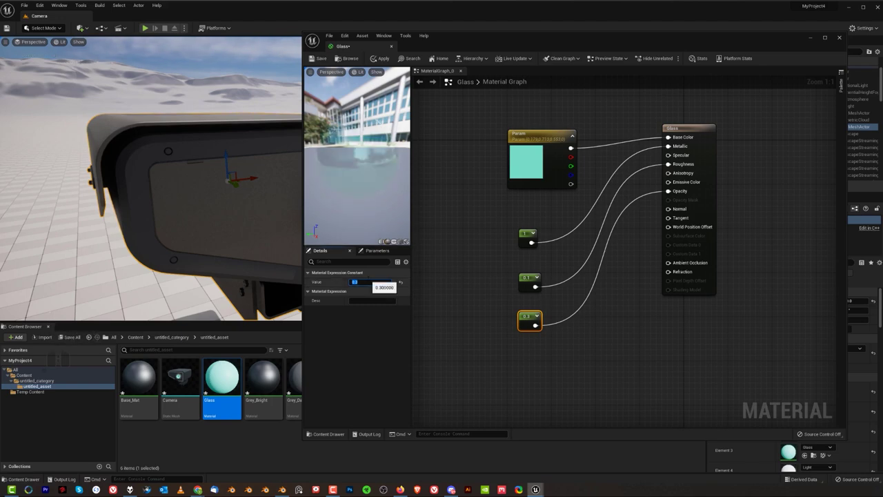
key(BackSpace)
text(2)
key(Return)
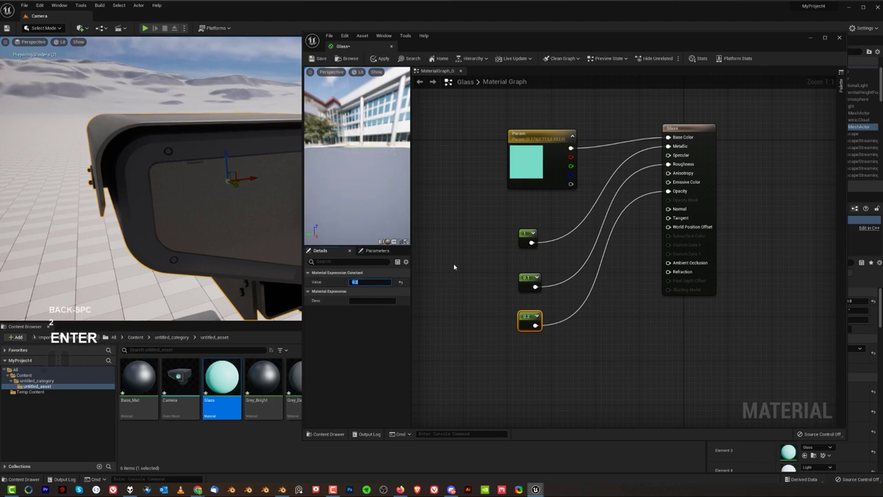
- Change Glass's Param color to a pale blue, apply the changes and close the material editor
double_click(520, 175)
drag(644, 283, 607, 284)
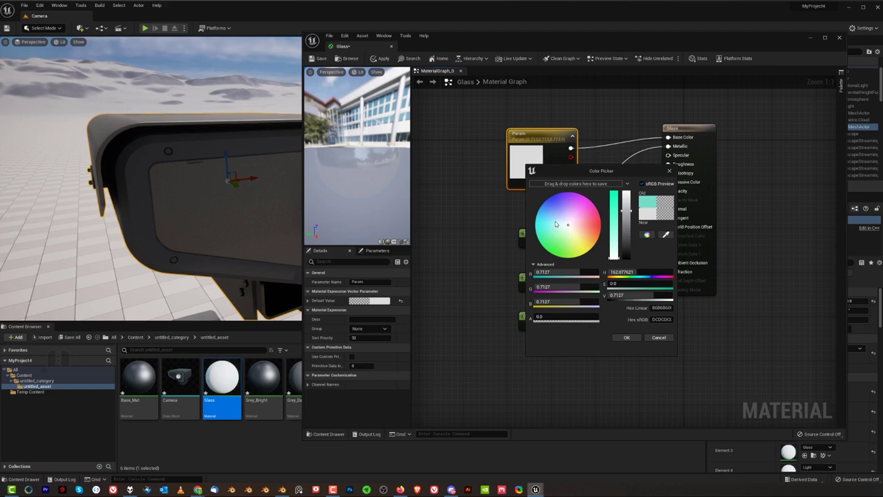
click(555, 223)
click(626, 337)
click(382, 60)
click(841, 38)
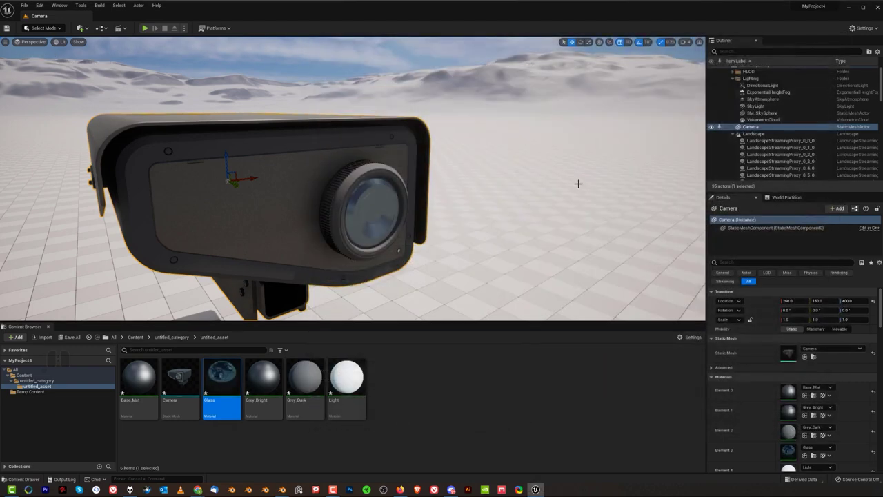
- Inspect the new glass lens, add a sphere shape to the level and move it beside the security camera
scroll(410, 228, up, 5)
alt+drag(410, 228, 276, 207)
scroll(396, 205, down, 6)
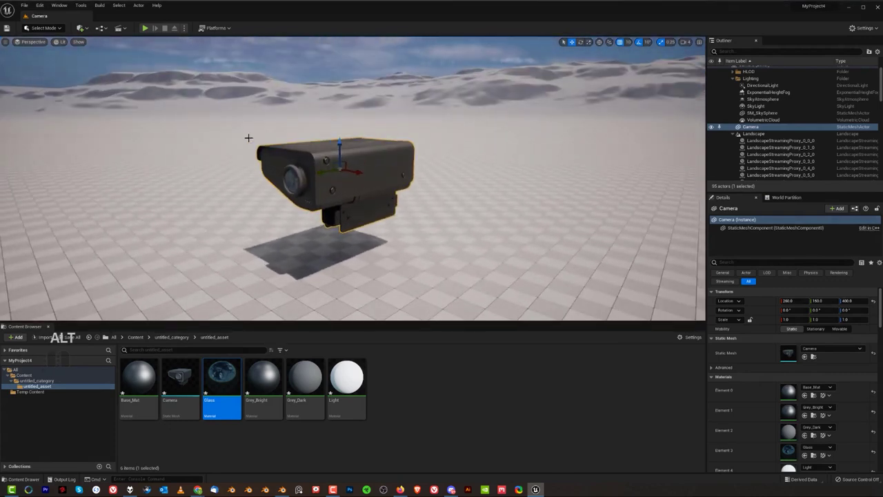
click(83, 29)
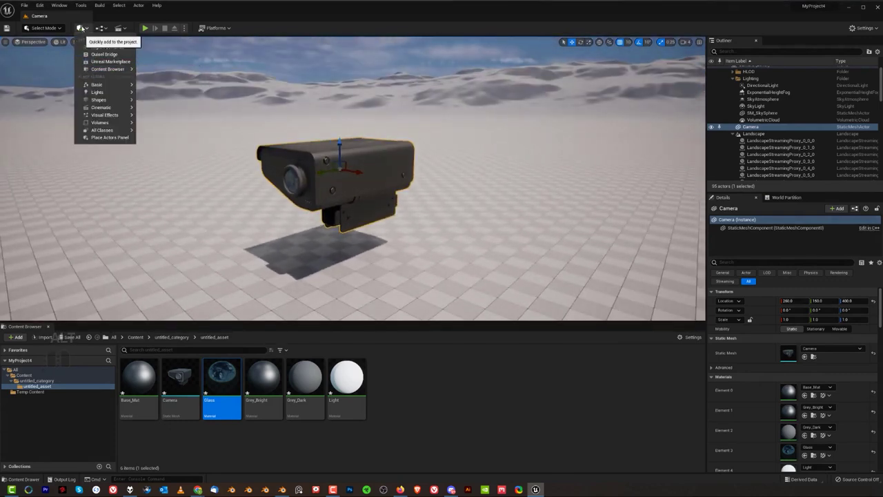
mouse_move(103, 102)
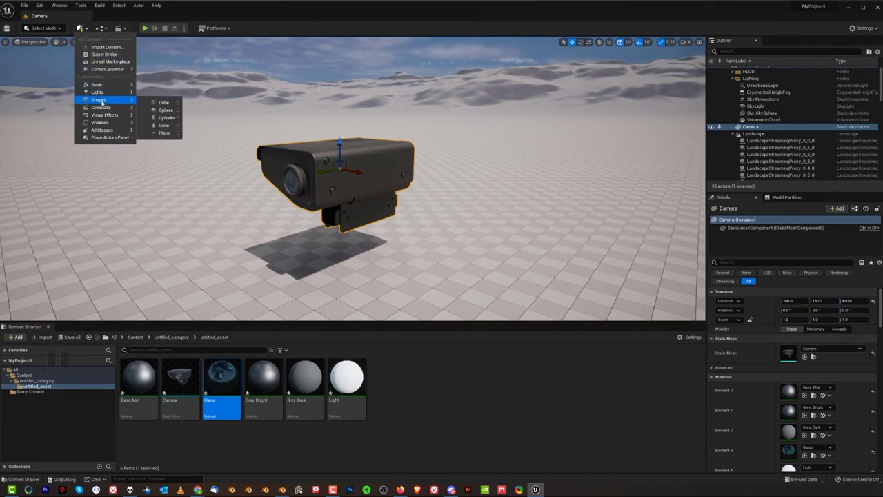
click(165, 110)
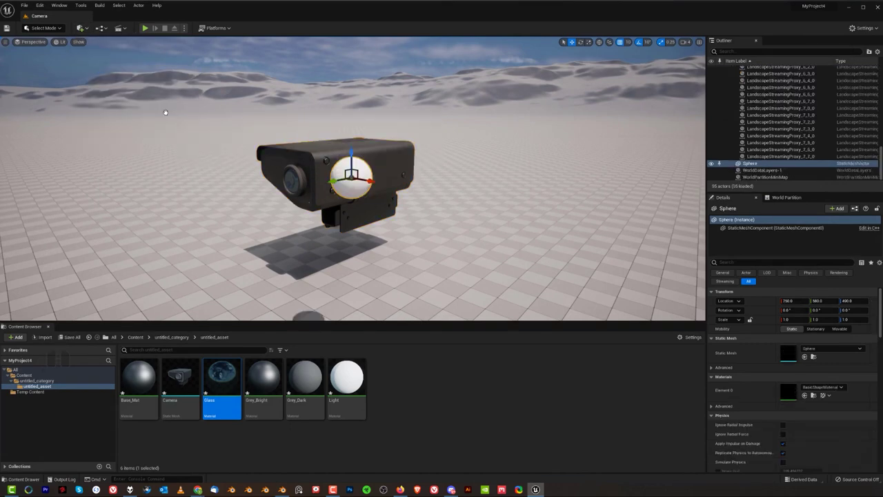
drag(371, 182, 469, 199)
scroll(486, 198, up, 3)
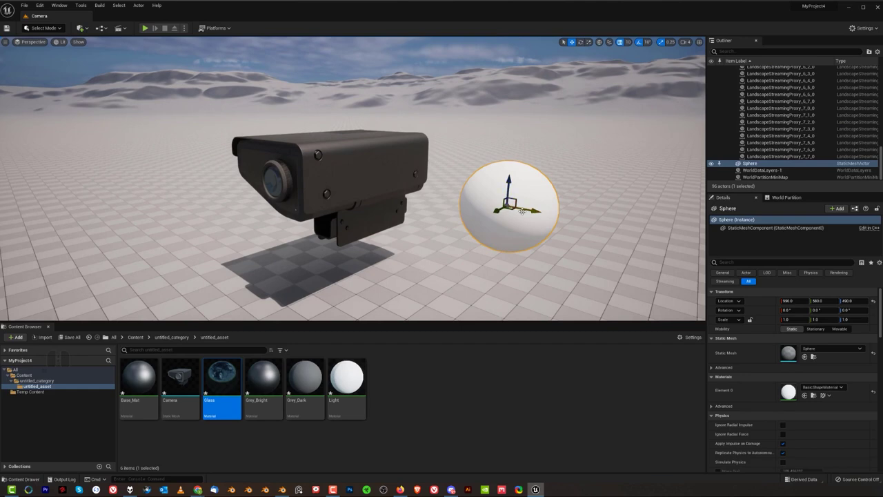
- Scale the sphere uniformly to 1.5, and undo a trial vertical stretch
key(w)
key(r)
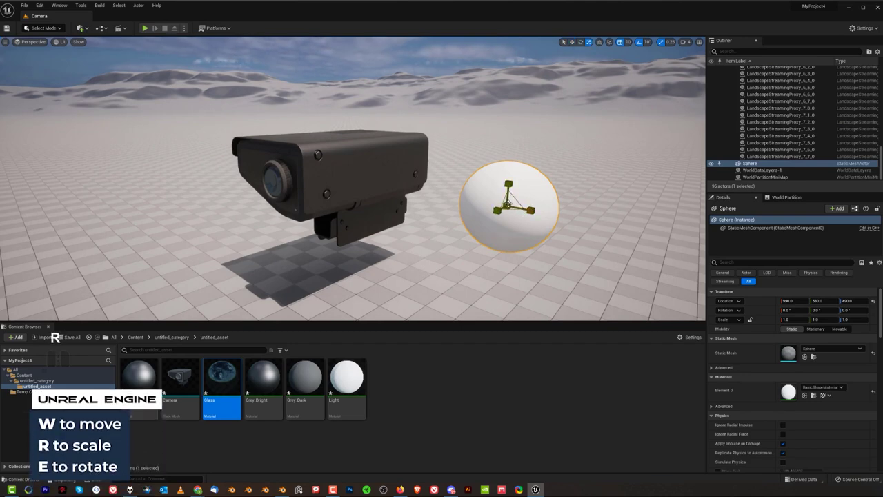
key(e)
key(r)
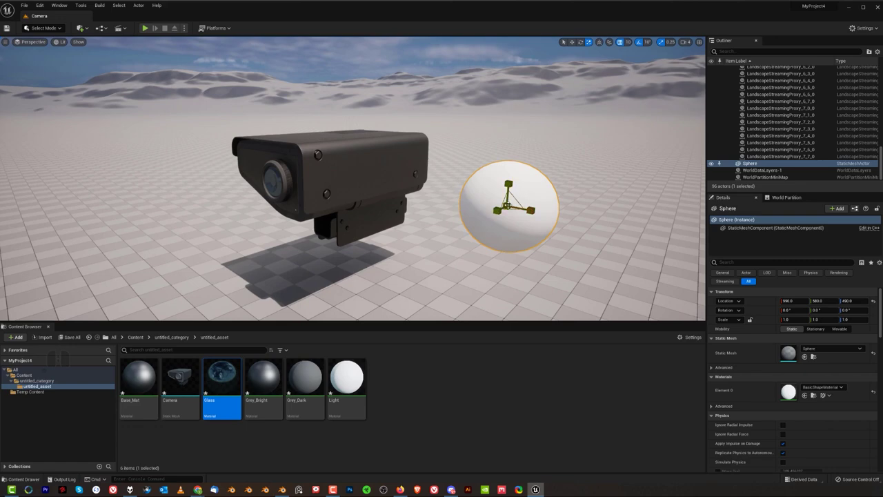
drag(507, 206, 526, 193)
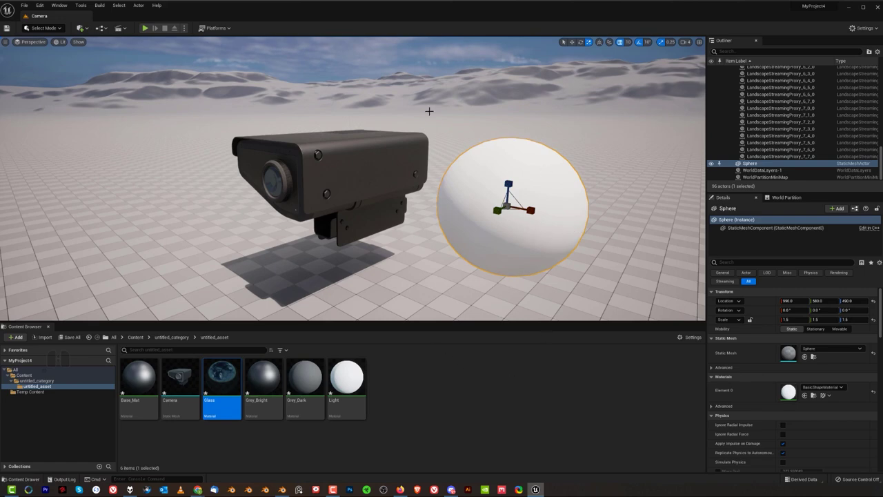
drag(515, 189, 515, 155)
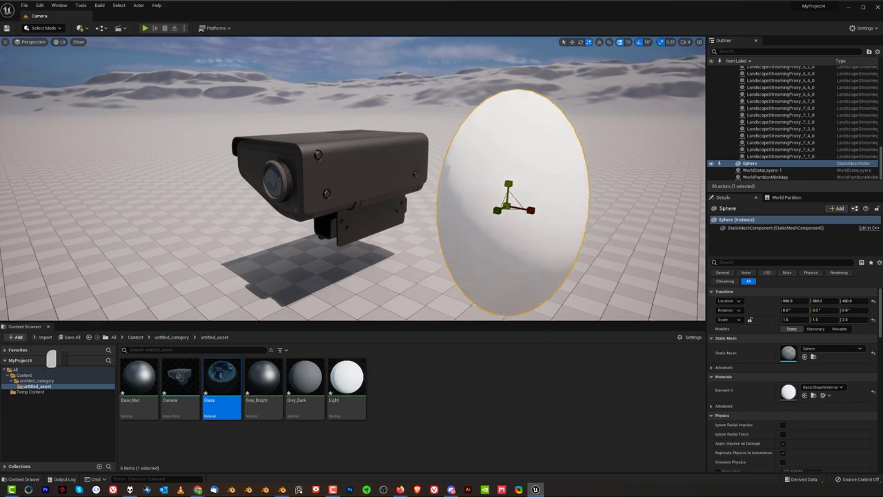
key(ctrl+z)
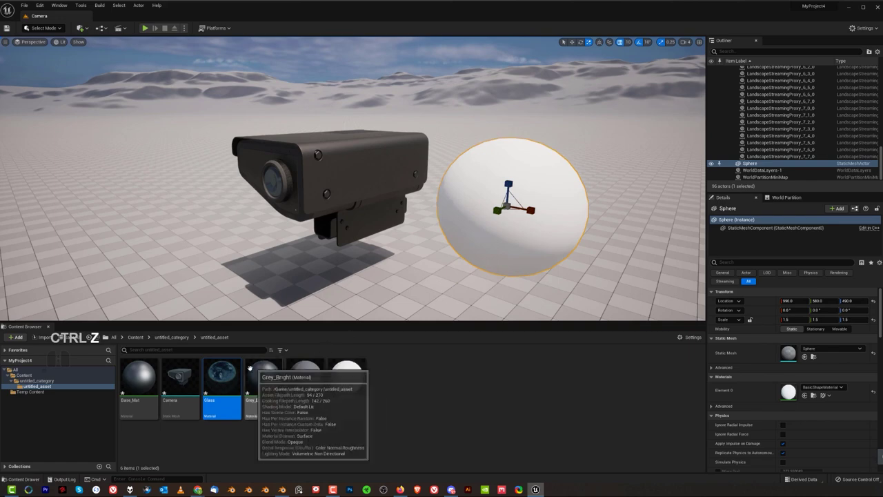
- Assign the Glass material to the sphere and view the security camera through it
drag(221, 383, 804, 392)
alt+drag(609, 220, 514, 219)
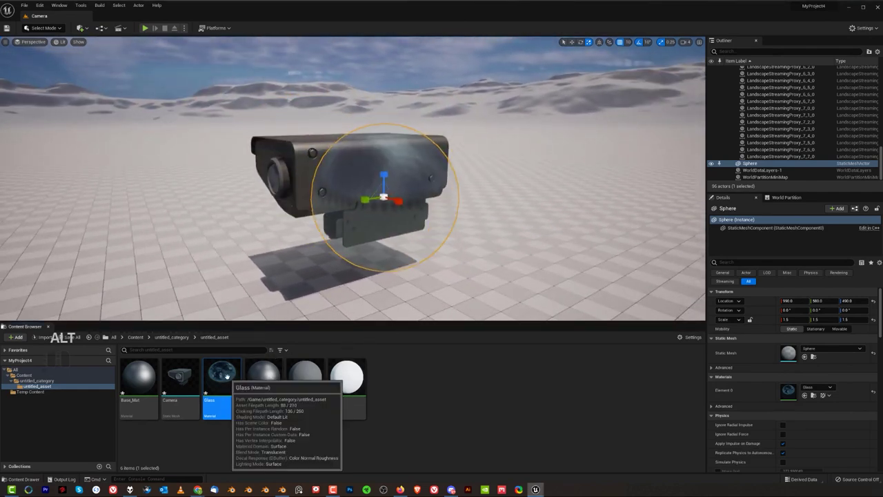
- Reopen the Glass material and rearrange its Param, constant and output nodes to free space below the constants
double_click(221, 376)
right_drag(647, 210, 667, 203)
drag(510, 211, 601, 331)
drag(567, 227, 561, 200)
drag(582, 127, 560, 93)
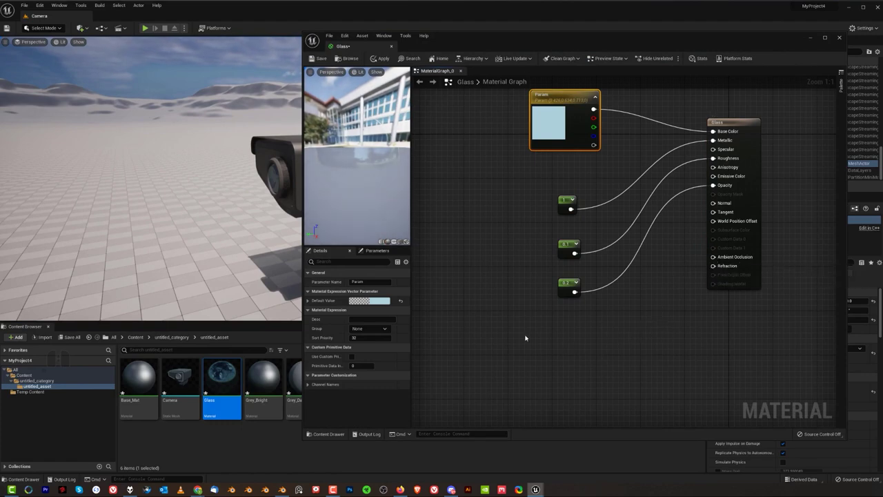
right_click(550, 350)
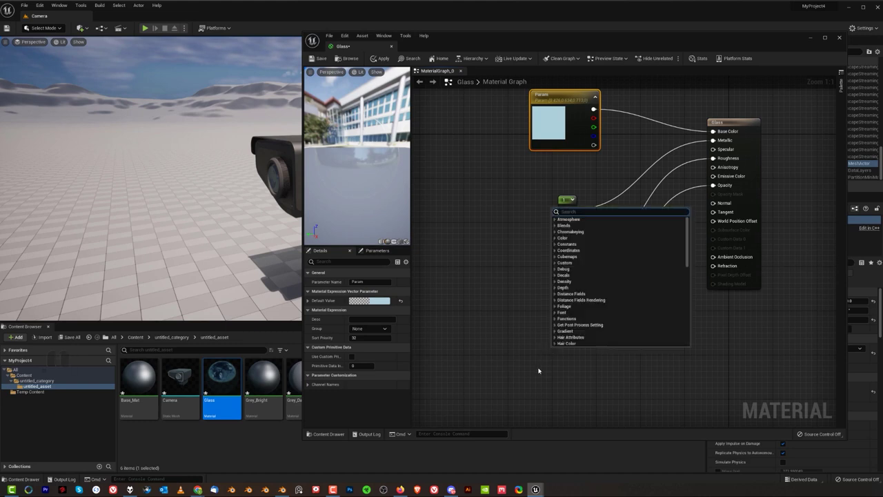
click(503, 368)
right_drag(657, 332, 643, 322)
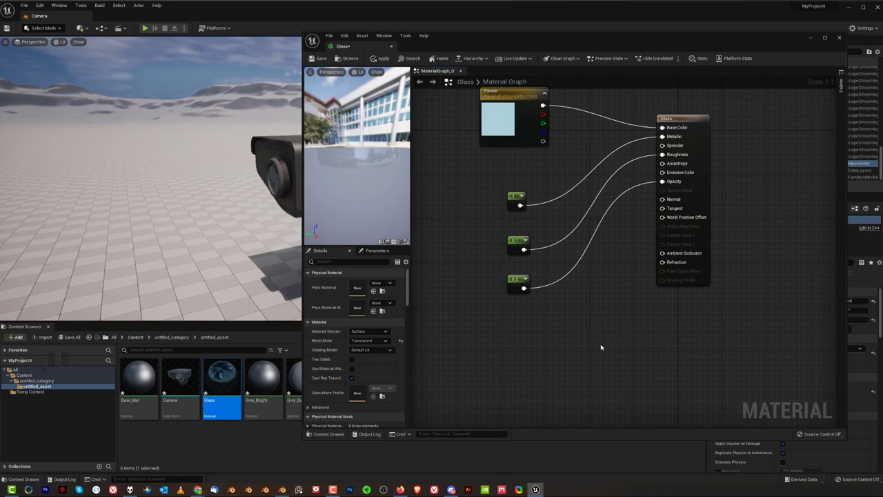
- Add a Lerp node and a Fresnel node to the Glass graph, placed below the opacity constant
click(582, 342)
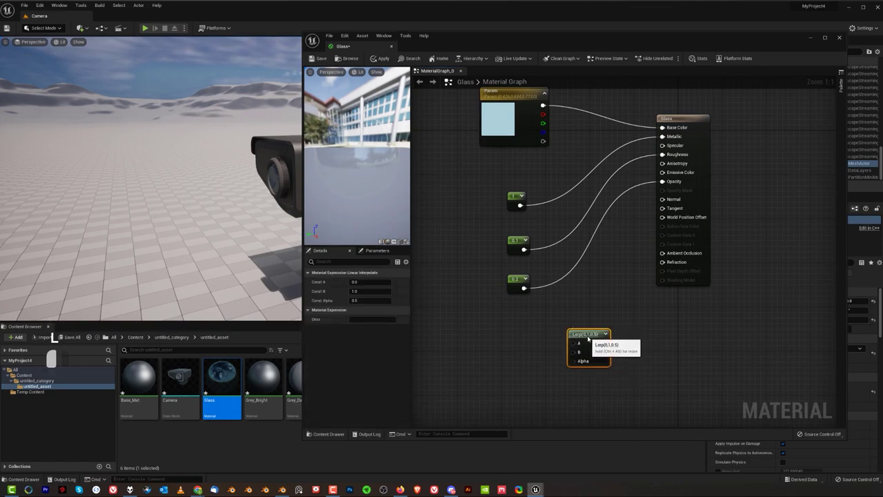
drag(593, 335, 626, 312)
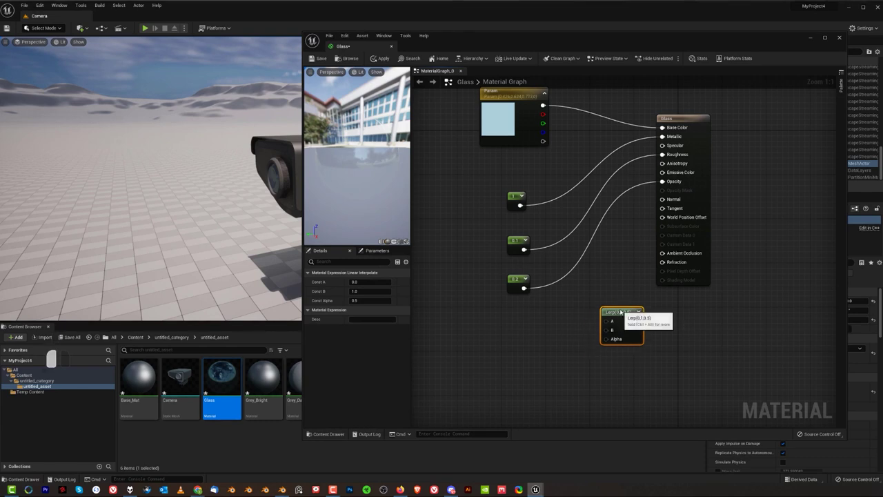
right_click(542, 348)
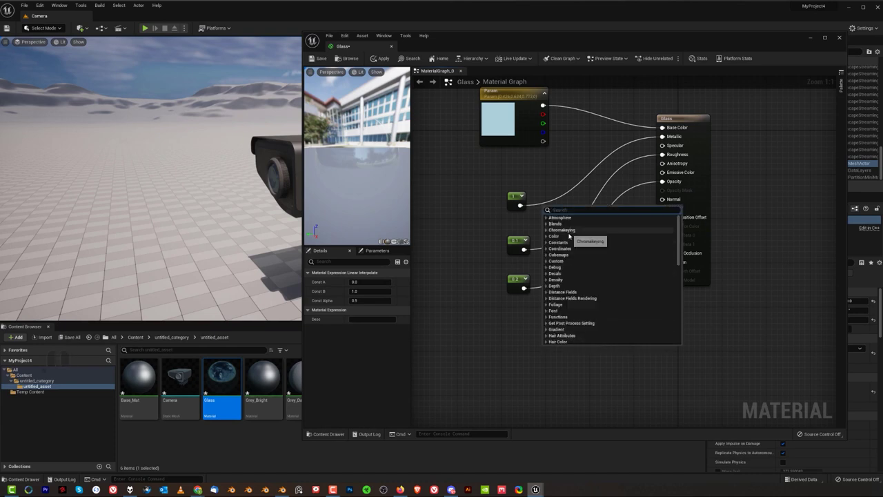
text(fres)
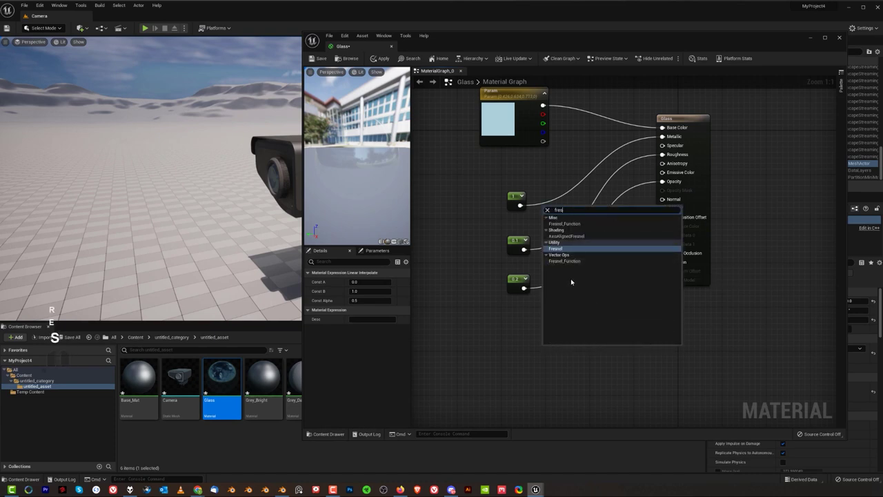
click(574, 249)
drag(573, 349, 510, 366)
- Duplicate the 0.2 opacity constant, and connect the copy to the Lerp's A input and the Fresnel to its Alpha input
click(518, 284)
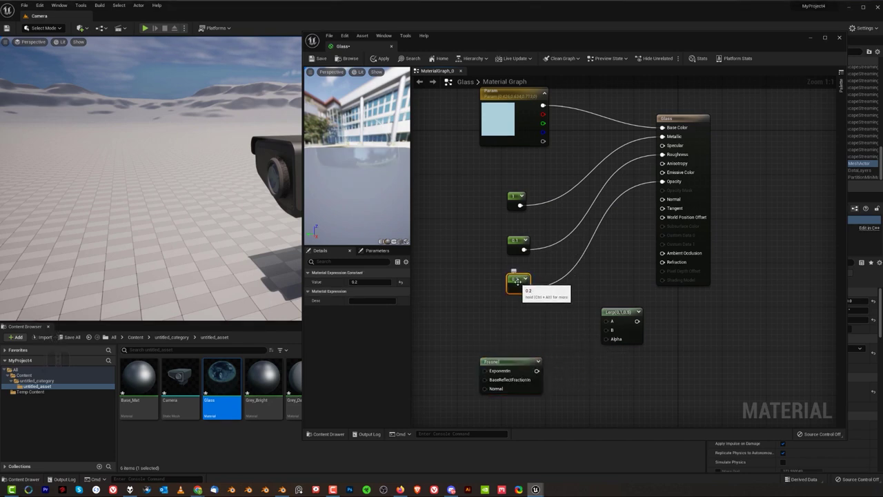
key(ctrl+d)
drag(533, 318, 509, 329)
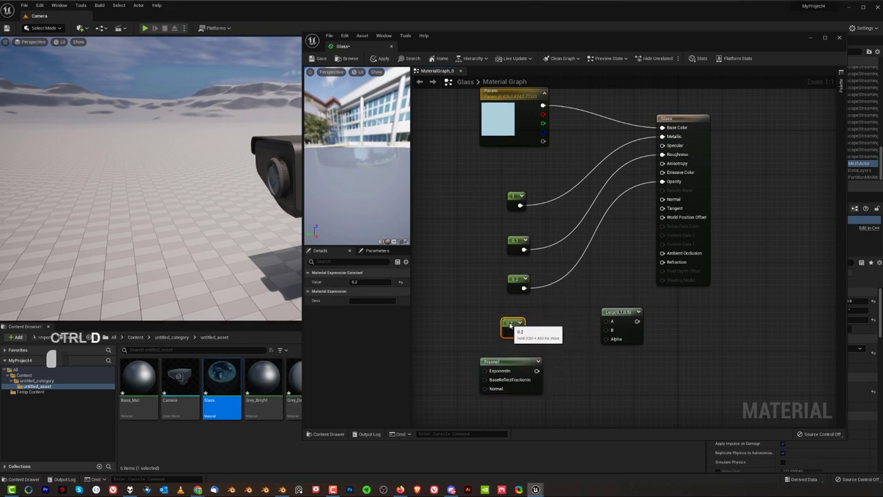
drag(537, 370, 607, 342)
drag(518, 332, 609, 323)
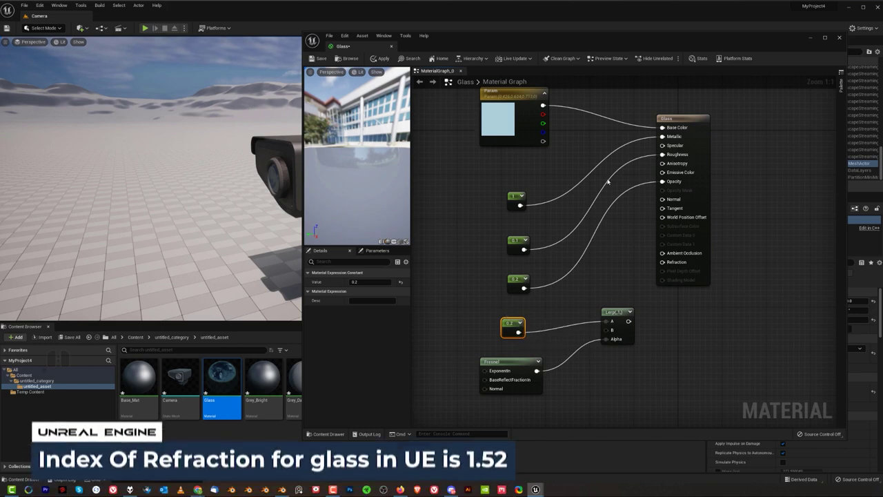
drag(510, 323, 527, 327)
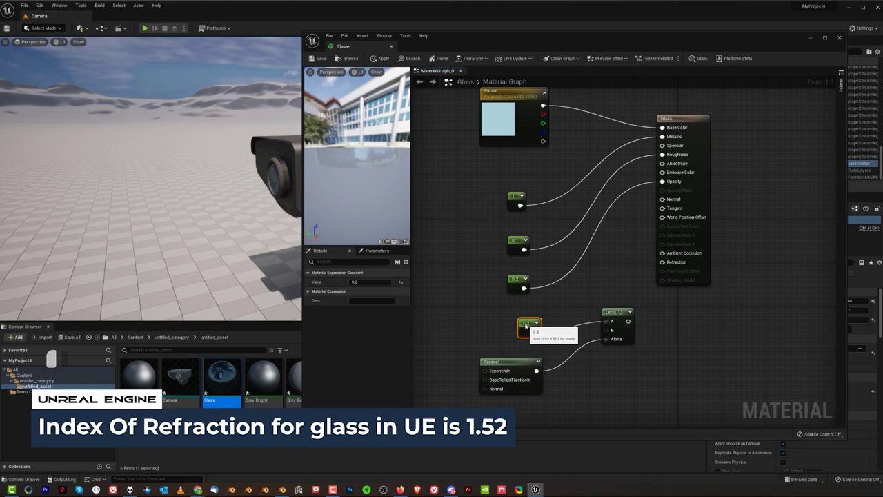
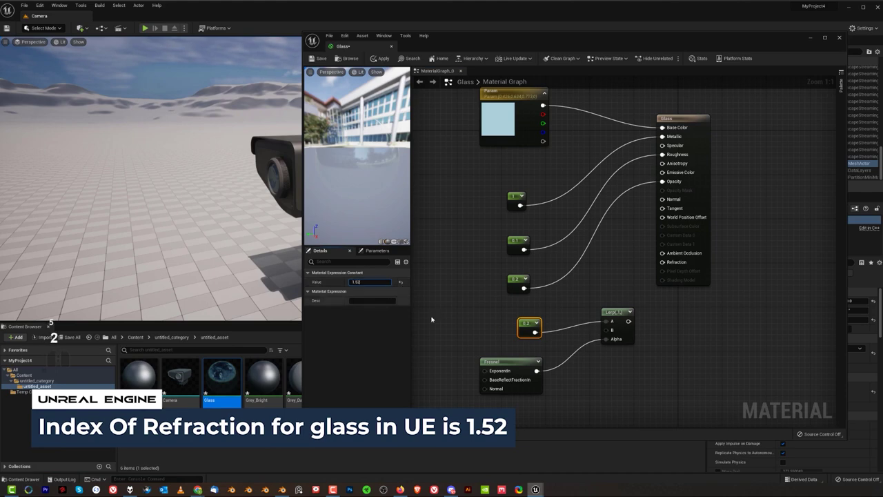
- Set the copied constant to 1.52, connect the Lerp output to Refraction, and apply the changes to the Glass material
click(655, 342)
drag(628, 321, 662, 262)
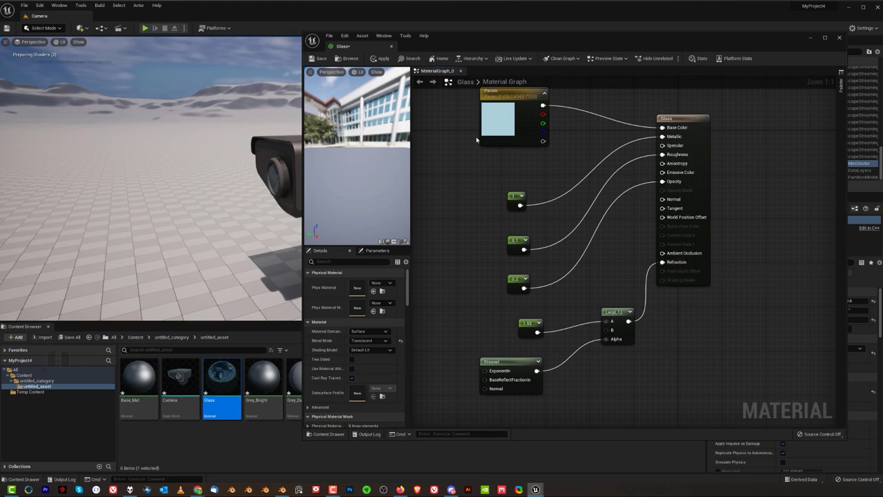
click(380, 58)
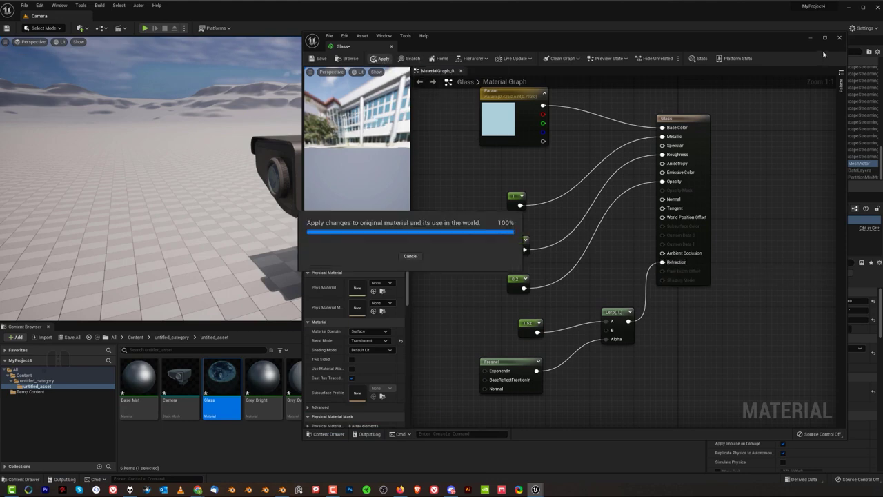
click(839, 39)
- Delete the glass sphere from the level after viewing its refraction, and look at the security camera's lens from the front
alt+drag(497, 200, 476, 214)
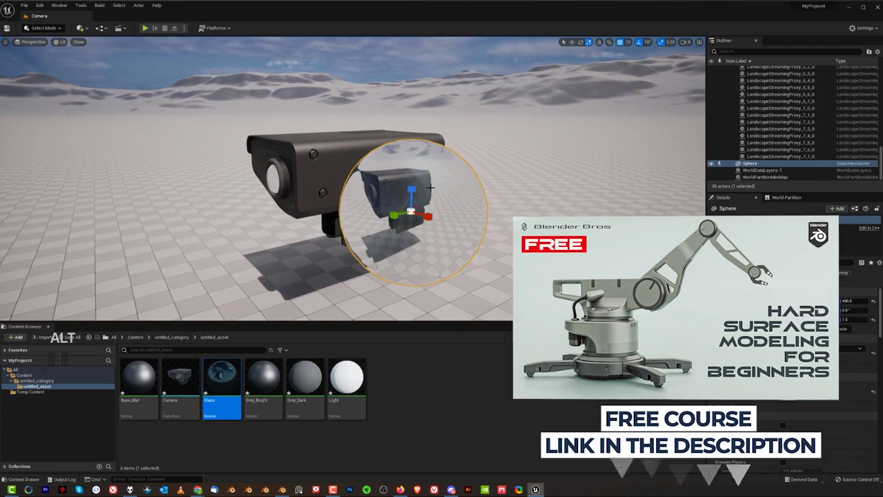
key(Delete)
alt+drag(430, 187, 381, 190)
alt+scroll(292, 200, up, 5)
alt+drag(292, 199, 372, 214)
alt+scroll(355, 187, down, 5)
mouse_move(306, 259)
alt+mouse_down()
mouse_move(276, 268)
mouse_move(306, 274)
alt+mouse_up()
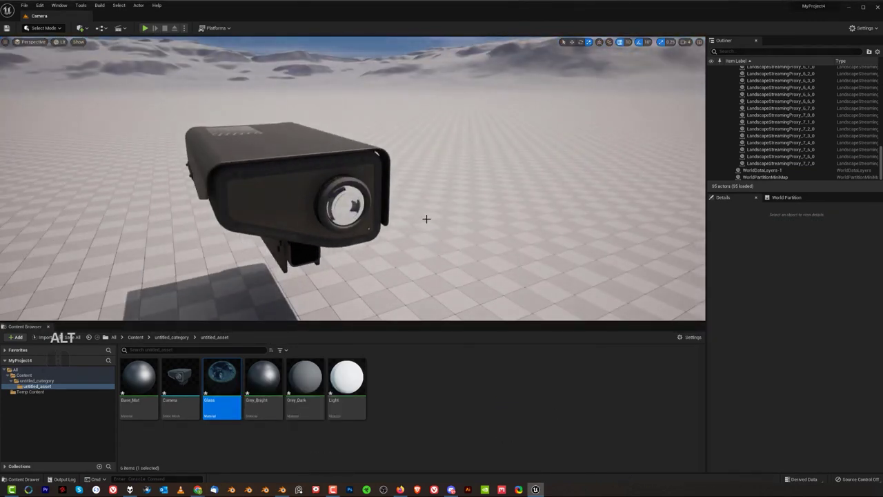
- Reopen the Glass material, convert the base color Param node to a constant and back to a parameter, and name it Color
double_click(222, 378)
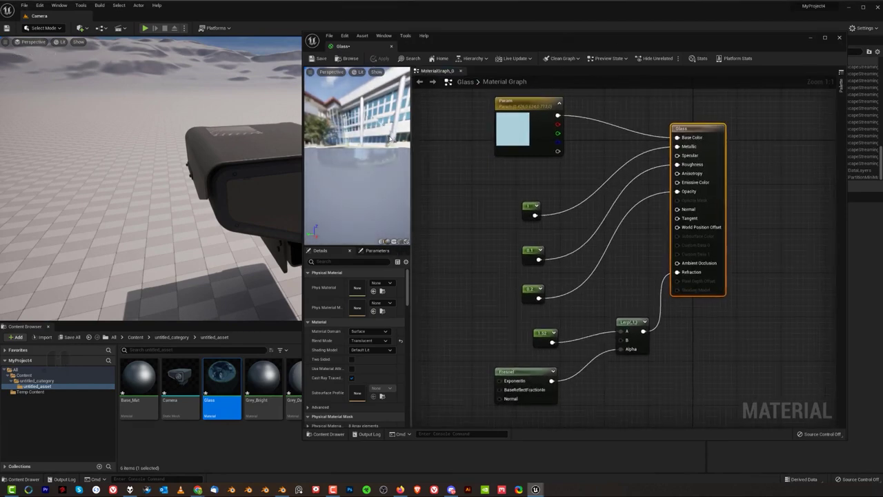
click(300, 138)
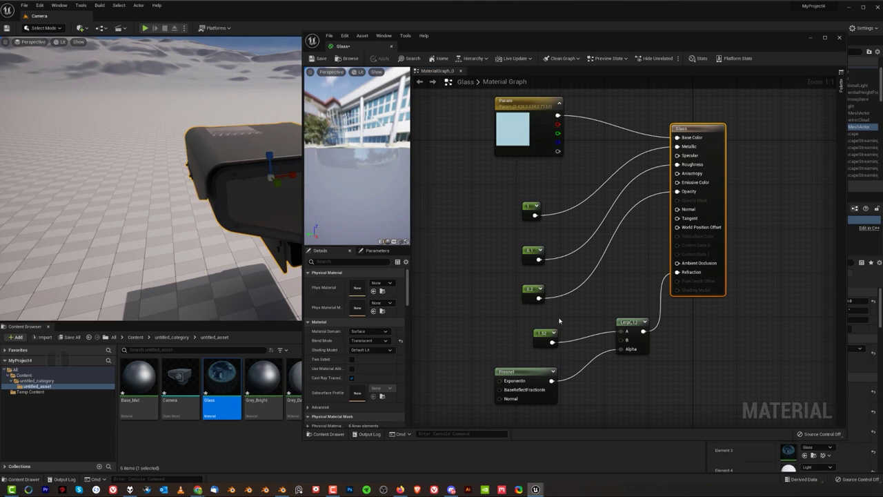
right_click(566, 115)
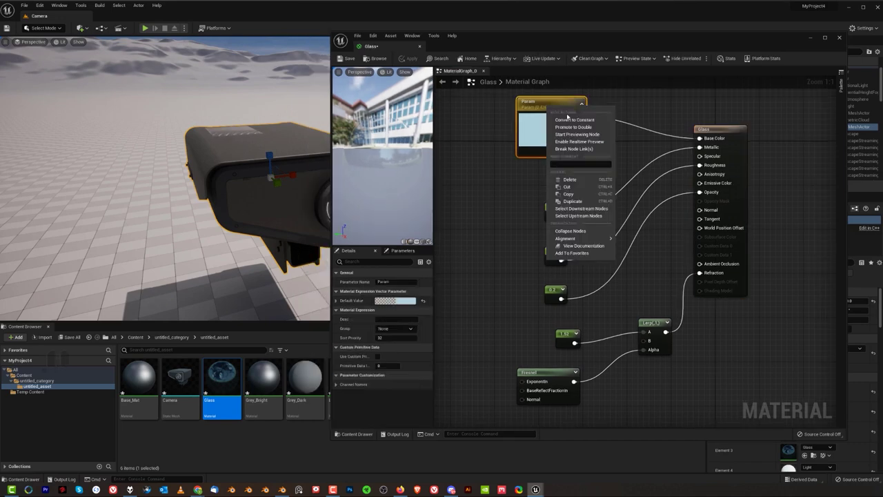
click(572, 119)
right_click(558, 116)
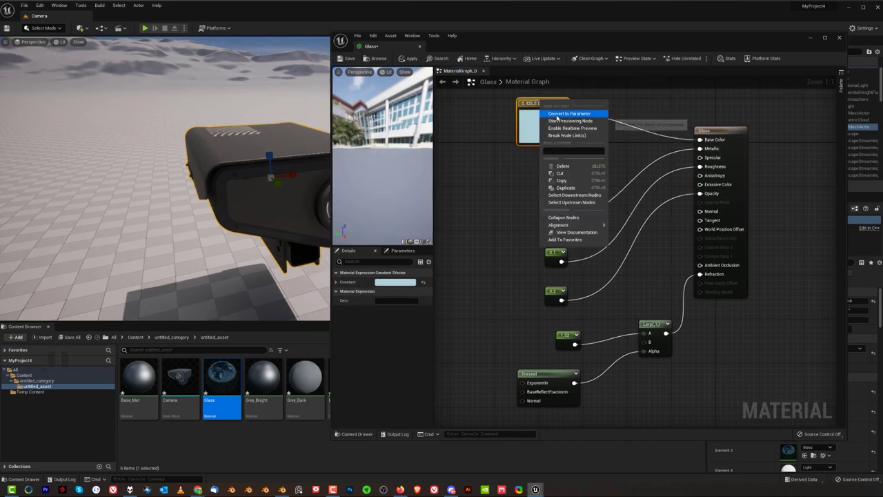
click(564, 114)
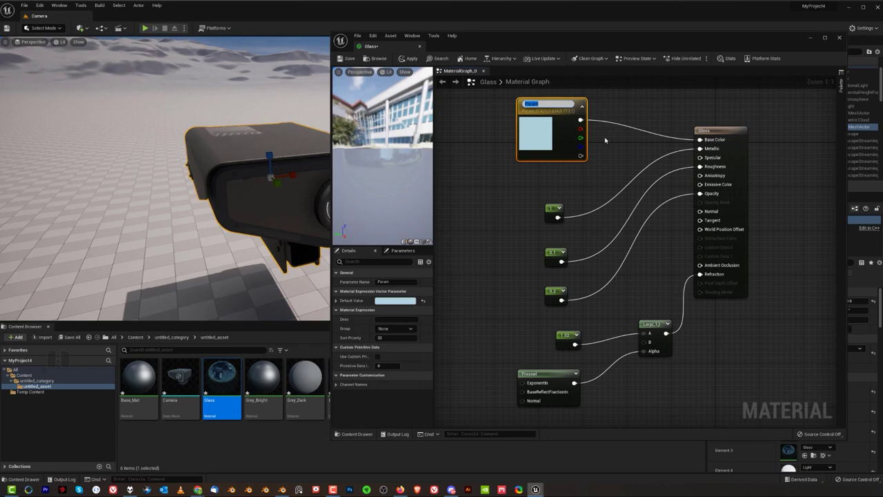
text(Color)
key(Return)
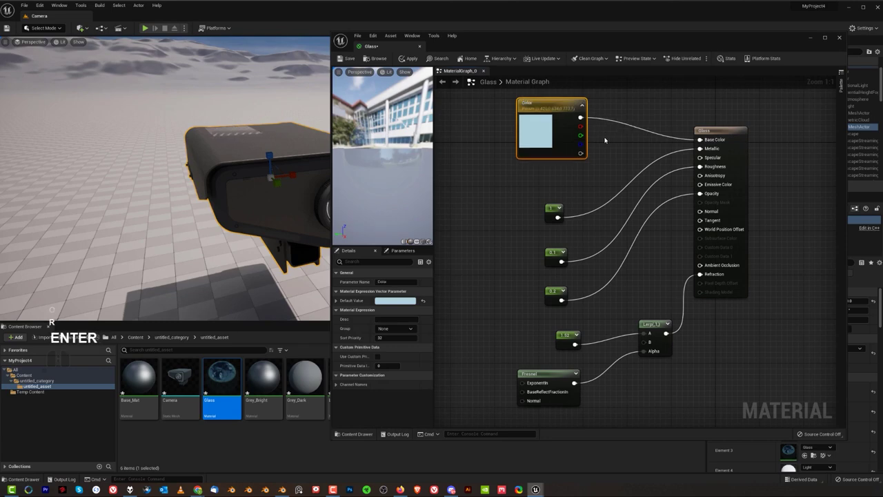
- Convert the constants feeding Metallic and Roughness into parameters named Metalness and Roughness
right_click(556, 214)
click(573, 223)
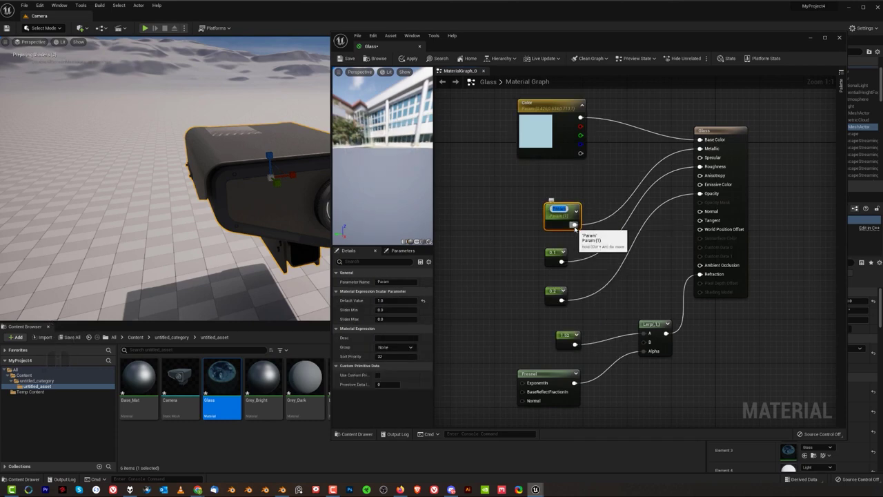
text(Metalness)
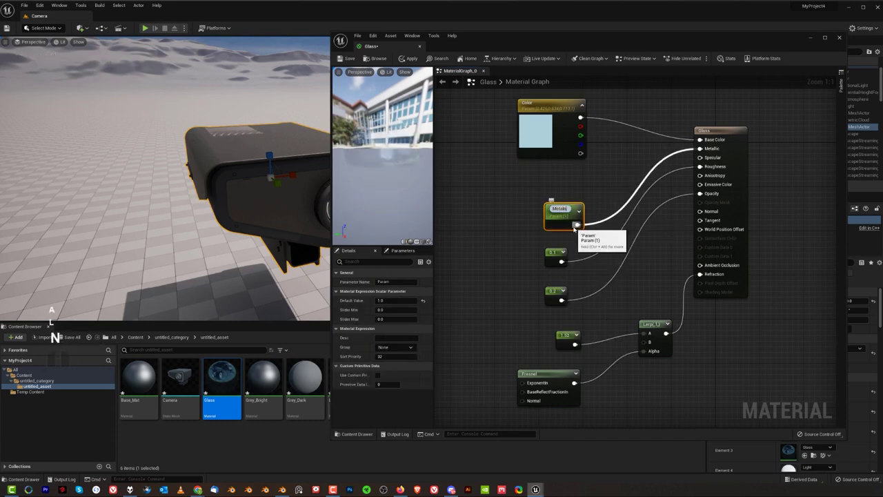
key(Return)
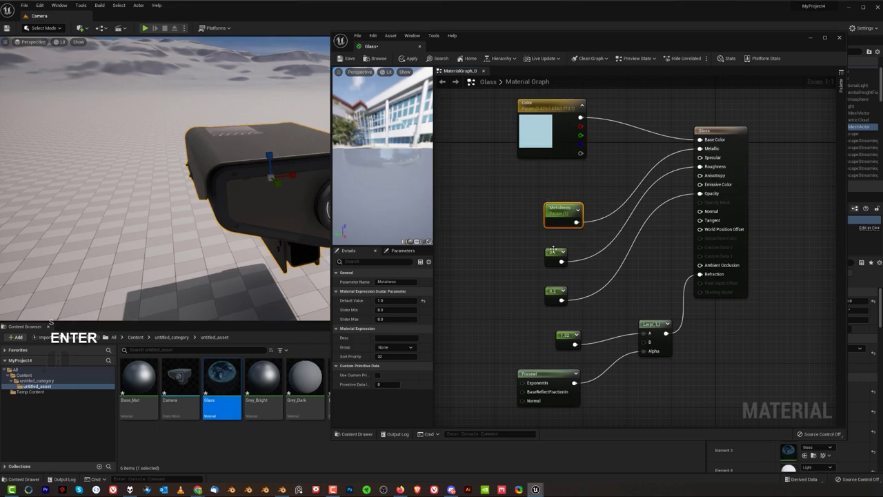
right_click(553, 252)
click(594, 268)
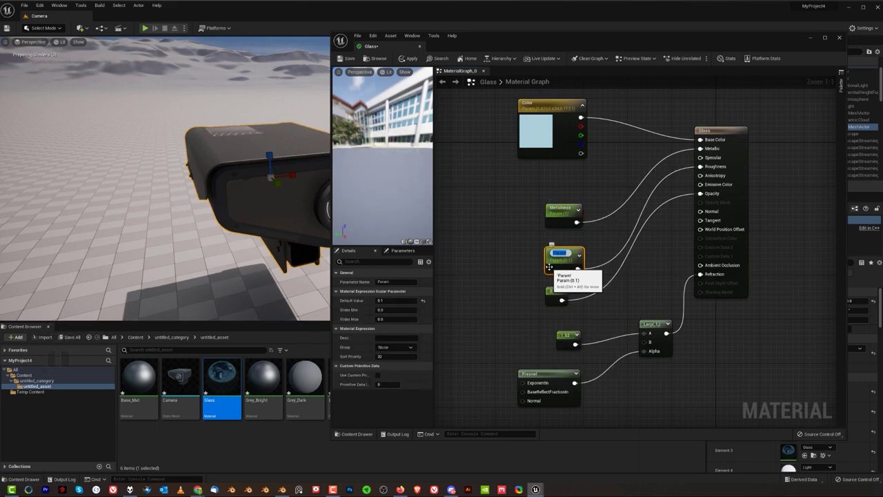
text(Roughness)
key(Return)
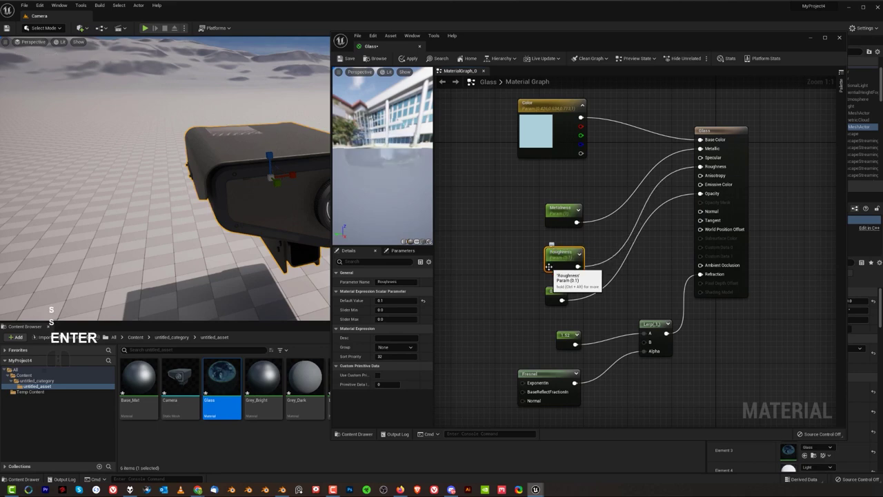
- Convert the opacity constant and the 1.52 constant into parameters named Opacity and IOR
right_click(555, 293)
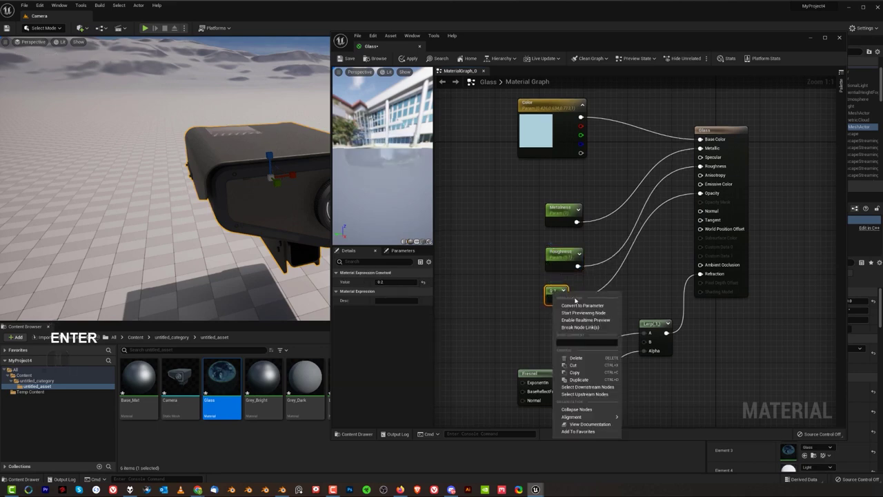
click(573, 305)
text(Opacity)
key(Return)
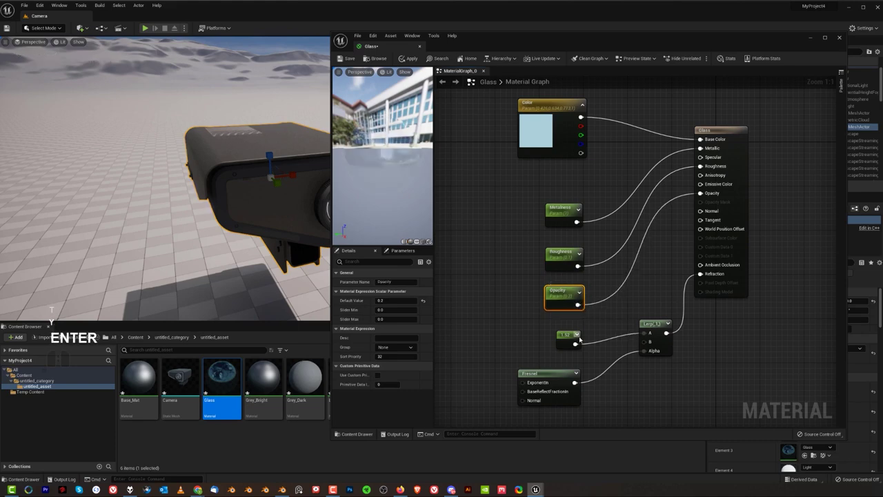
right_click(567, 337)
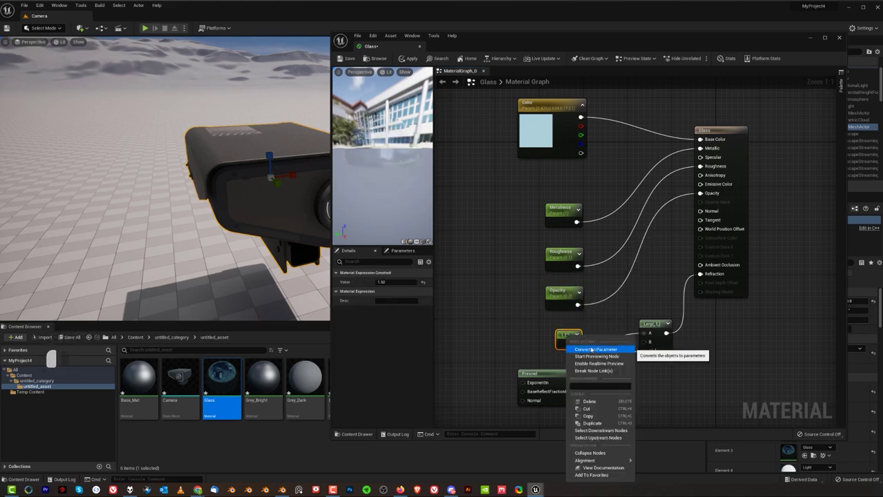
click(595, 349)
text(IOR)
key(Return)
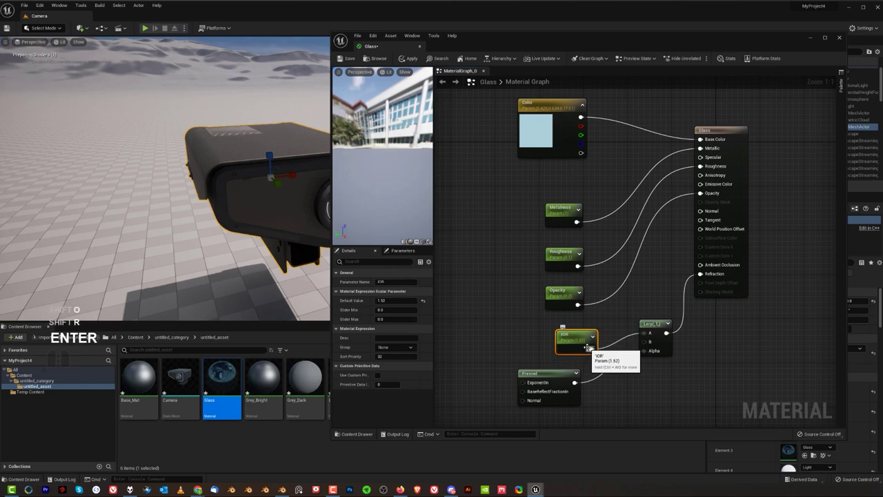
- Apply the parameter changes to the Glass material and close its editor
click(503, 293)
click(406, 59)
click(408, 58)
click(840, 38)
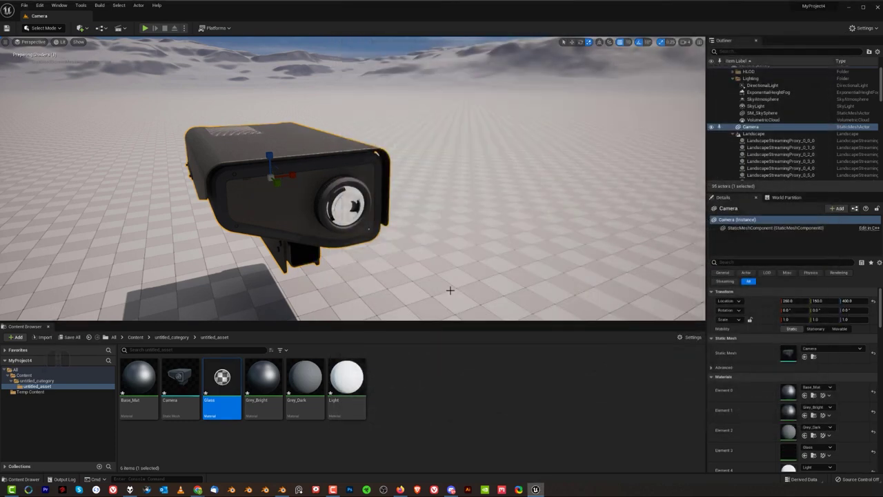
- Create a material instance of Glass named I_Glass and assign it to the security camera's Element 3 material slot
right_click(218, 373)
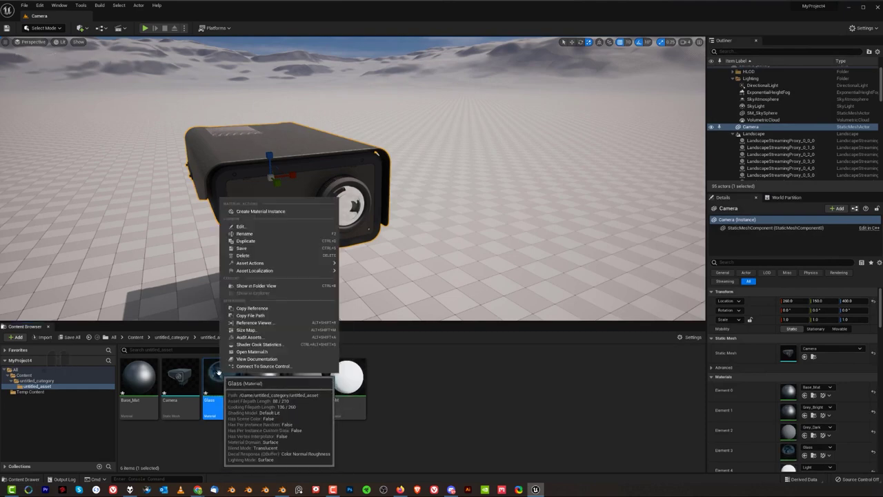
click(261, 212)
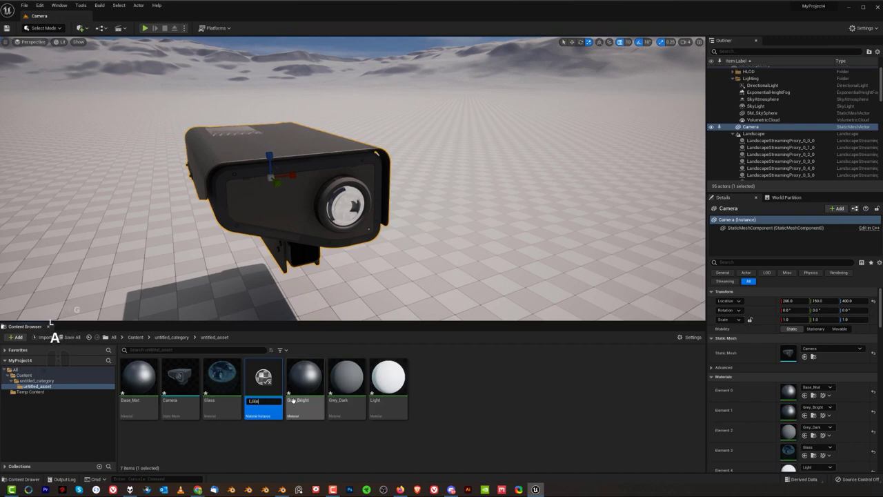
key(Return)
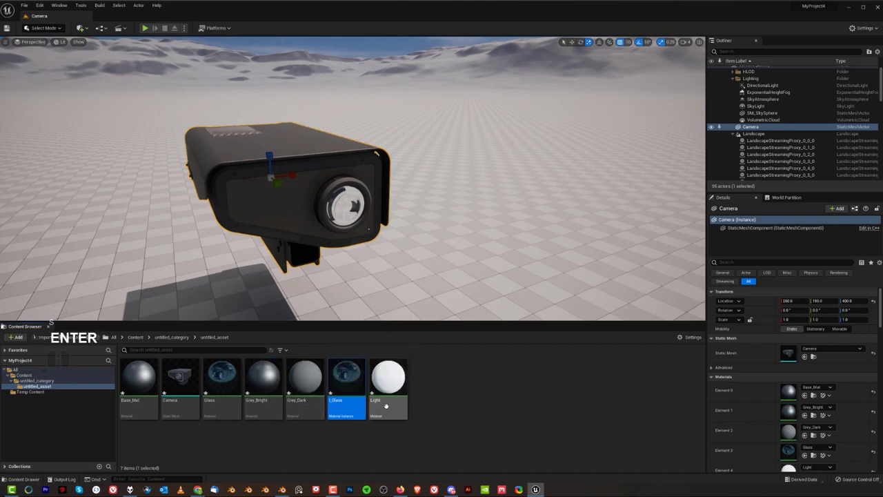
drag(347, 381, 806, 450)
click(227, 384)
click(350, 374)
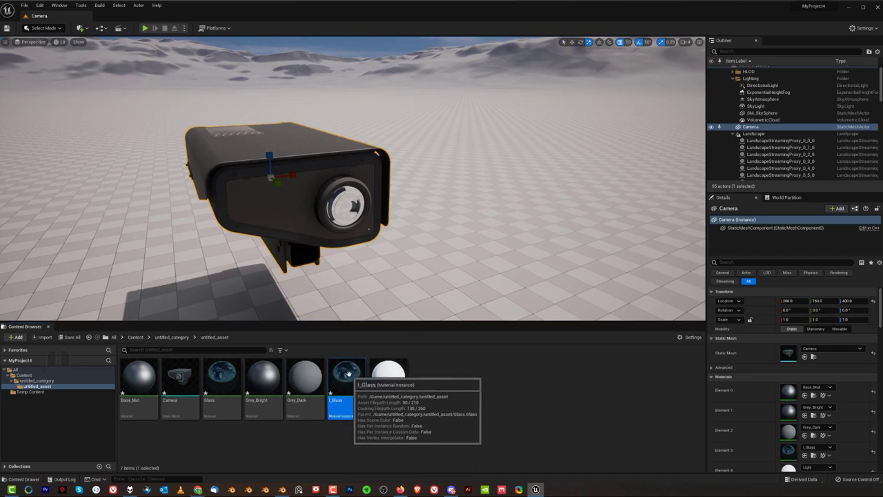
- Open the I_Glass instance and enable its Color, Roughness, Opacity, Metalness and IOR parameter overrides
double_click(346, 376)
drag(331, 133, 482, 133)
double_click(722, 160)
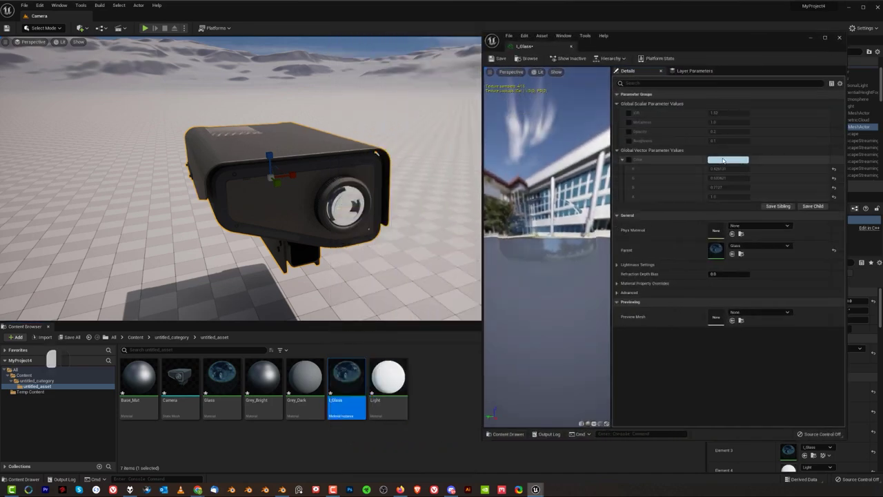
click(629, 160)
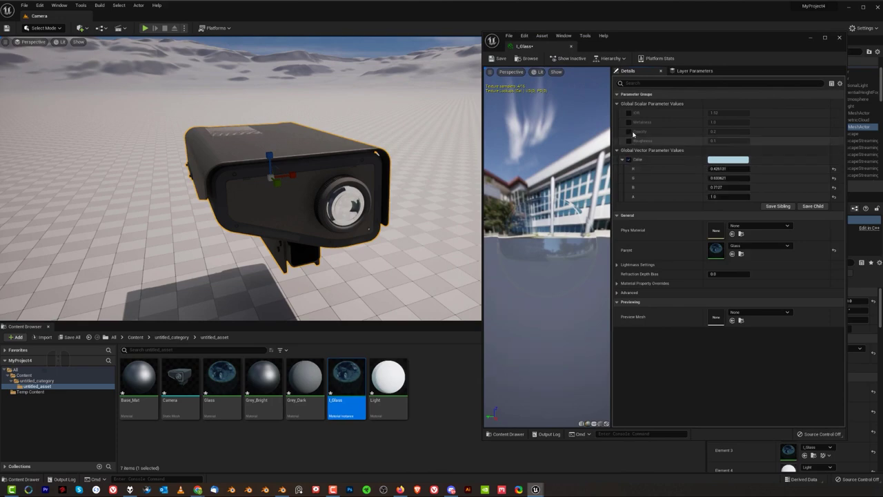
click(629, 141)
click(629, 133)
click(628, 122)
click(628, 113)
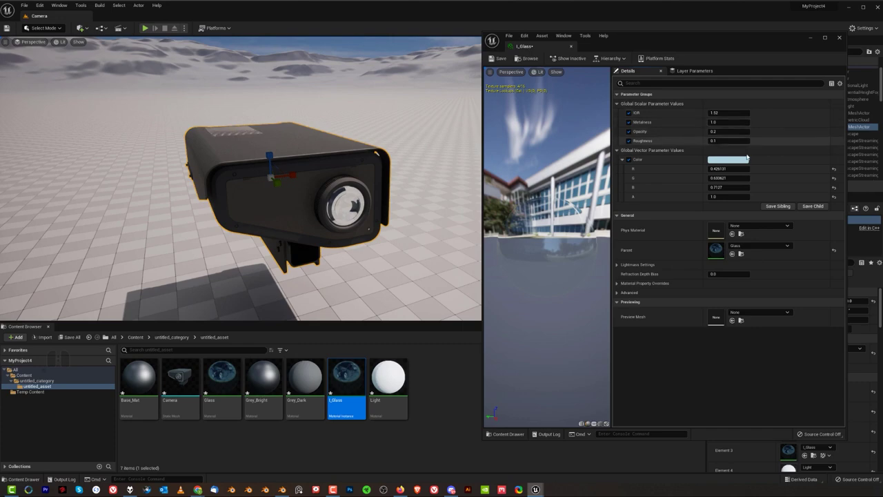
- Try a muted yellow-green Color and a much higher Opacity on I_Glass, and undo the opacity change
click(720, 160)
drag(759, 224, 768, 231)
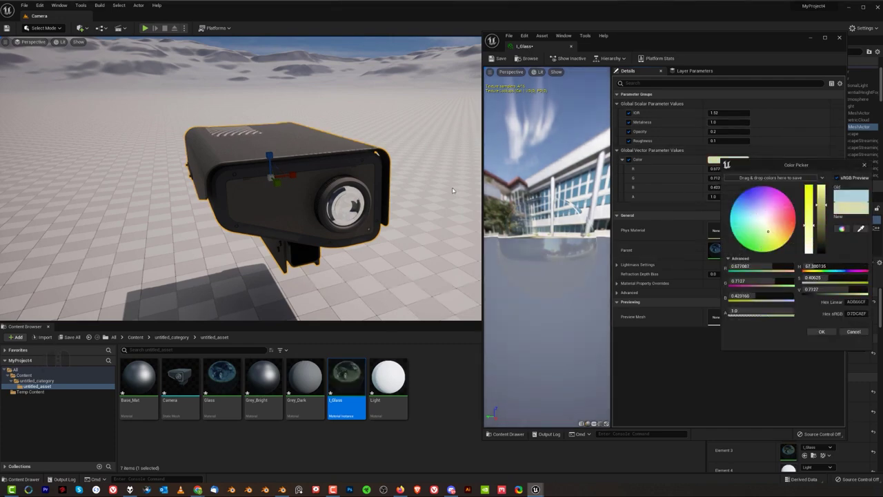
mouse_move(824, 216)
mouse_down()
mouse_move(824, 253)
mouse_move(824, 225)
mouse_up()
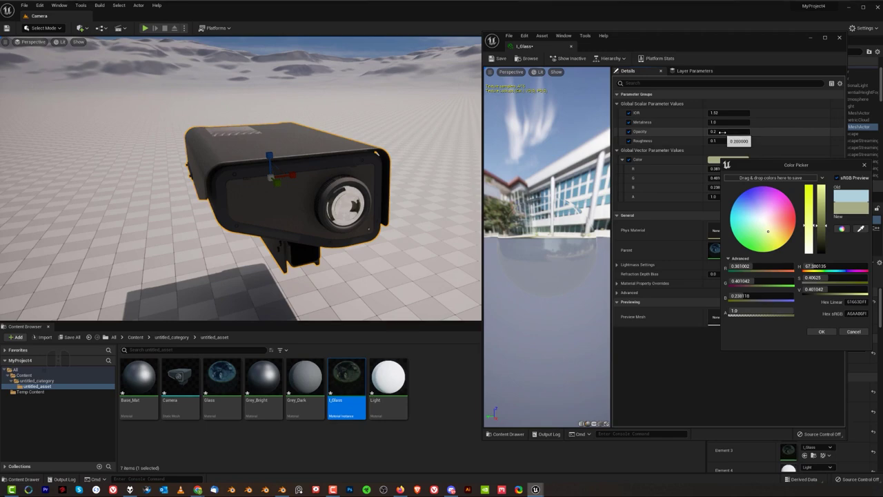
drag(724, 132, 747, 132)
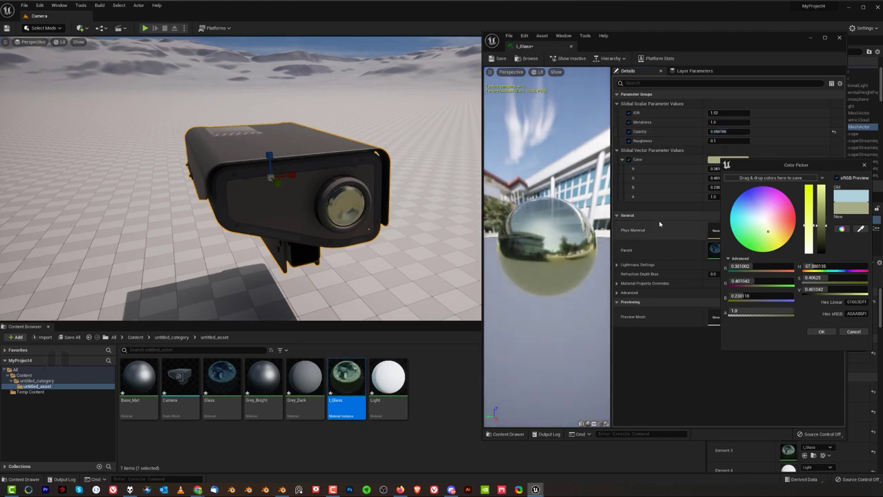
key(ctrl+z)
- Set the I_Glass Color to a dark muted blue and Roughness to 0.3, and check the lens on the camera
click(727, 160)
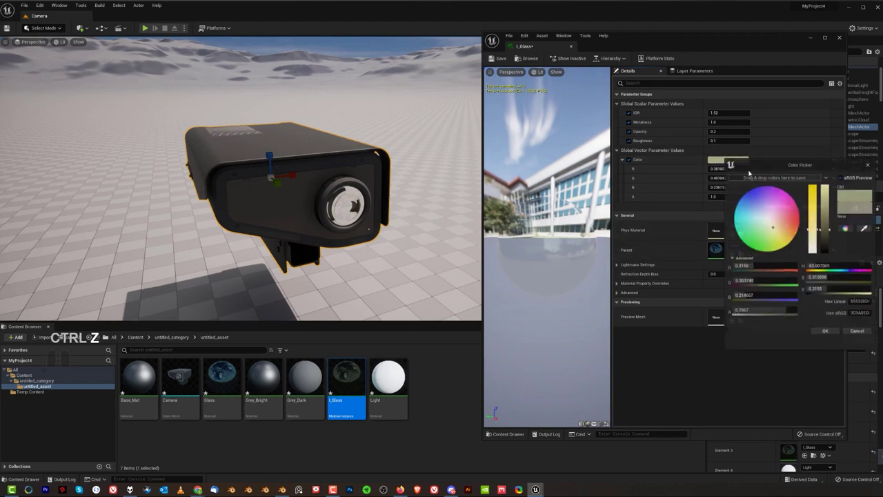
drag(747, 212, 751, 211)
click(827, 236)
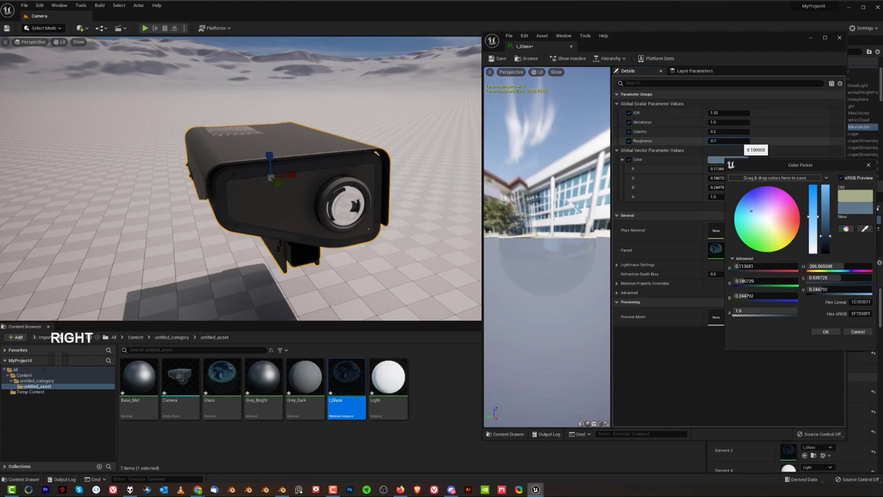
text(3)
key(Return)
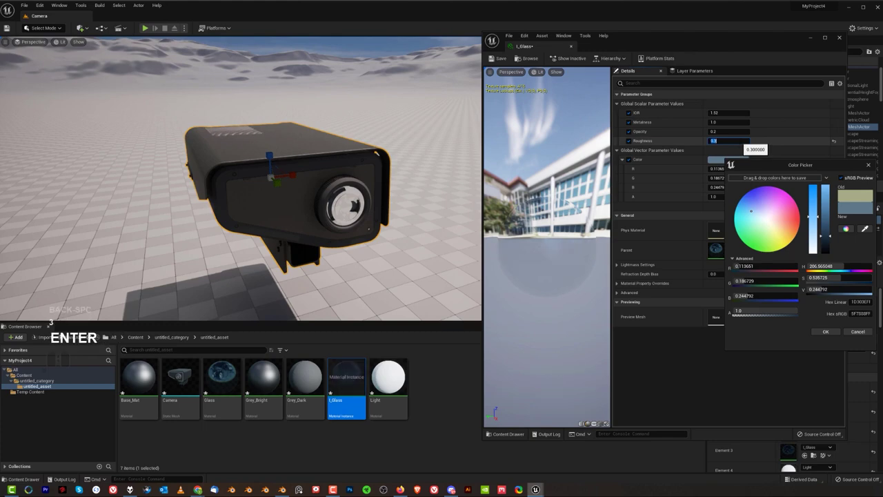
click(839, 40)
alt+drag(572, 186, 359, 242)
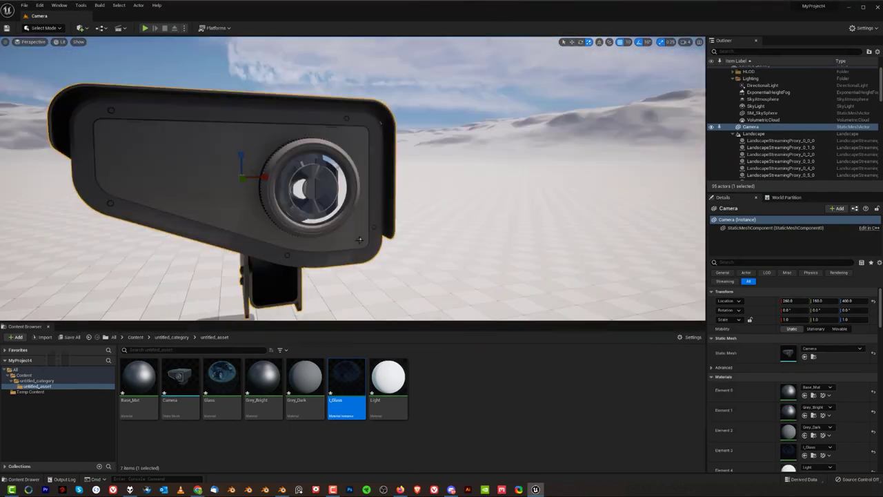
- Open the Light material and connect its Param color to the Emissive Color input too
double_click(387, 381)
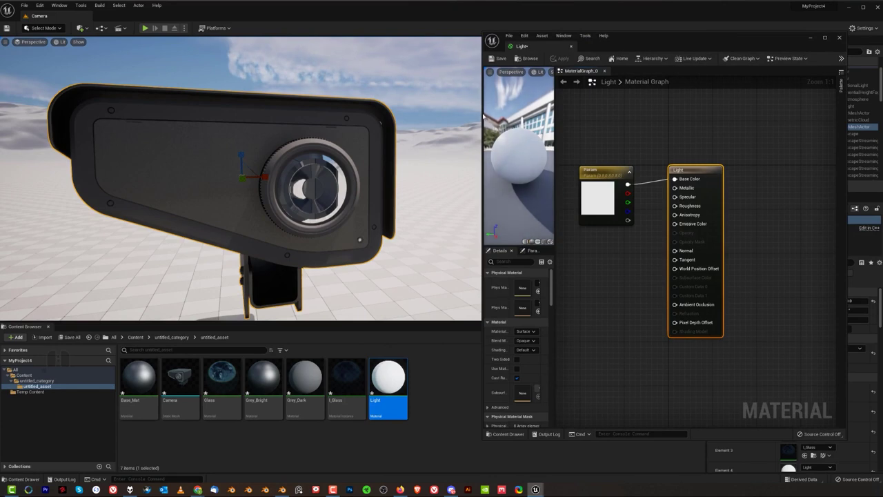
drag(481, 112, 312, 114)
right_drag(563, 144, 694, 122)
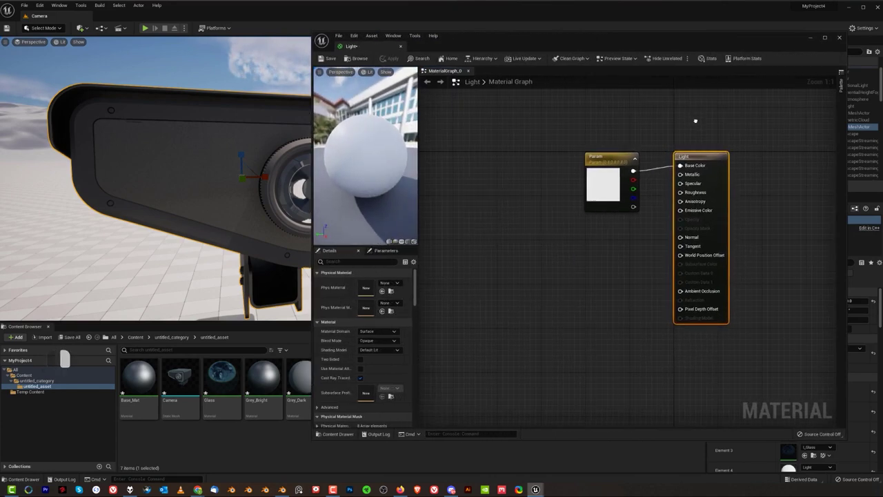
drag(607, 171, 497, 148)
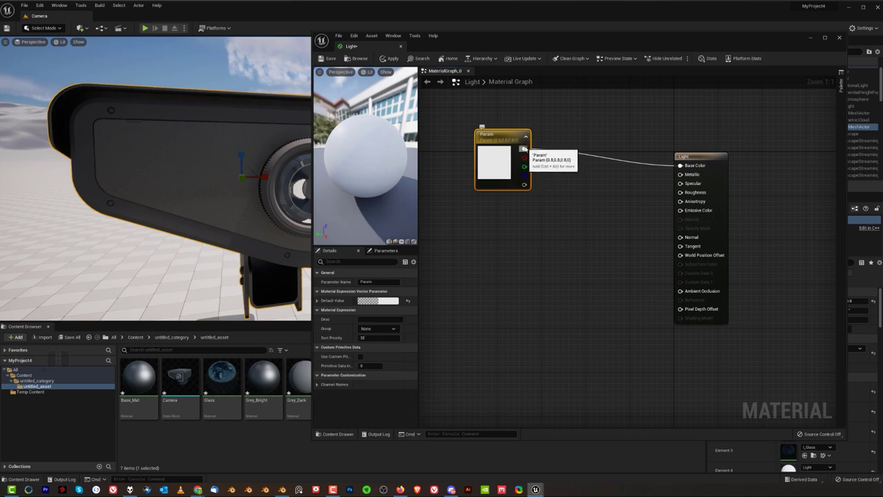
drag(526, 148, 681, 209)
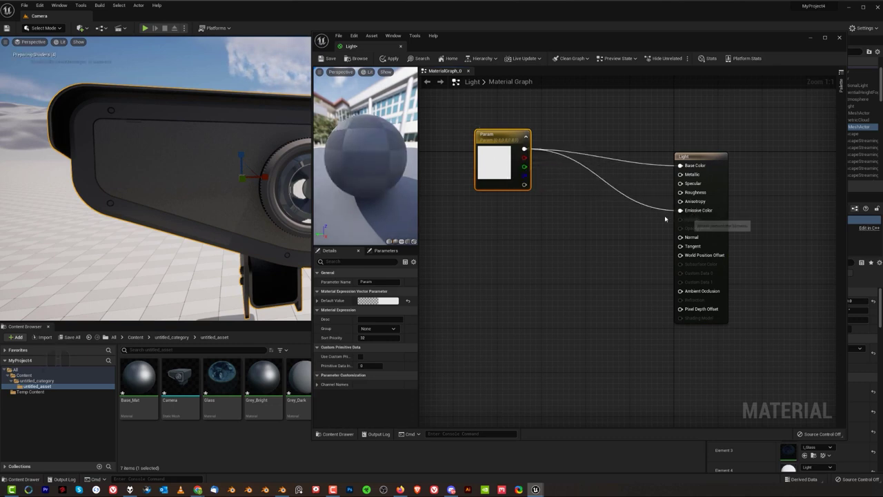
- Change the Light material's Param color to a saturated orange
double_click(492, 165)
drag(529, 234, 571, 242)
click(595, 337)
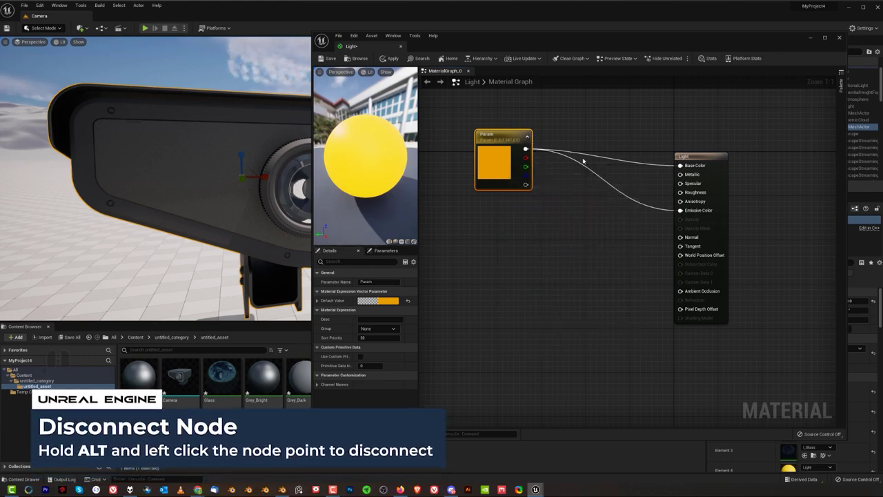
- Disconnect Param from Base Color, apply the Light material, and check the small light beside the camera lens
alt+click(680, 165)
click(389, 58)
drag(312, 149, 527, 170)
scroll(365, 277, up, 4)
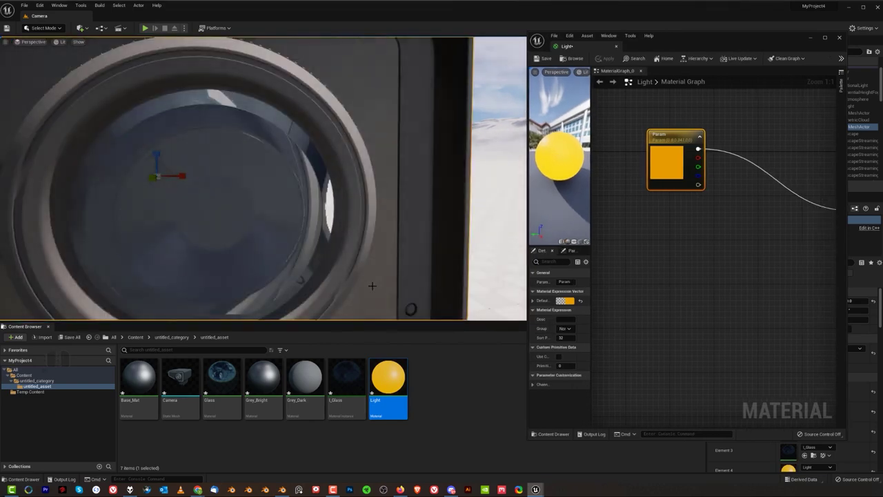
scroll(364, 277, down, 5)
scroll(557, 239, down, 4)
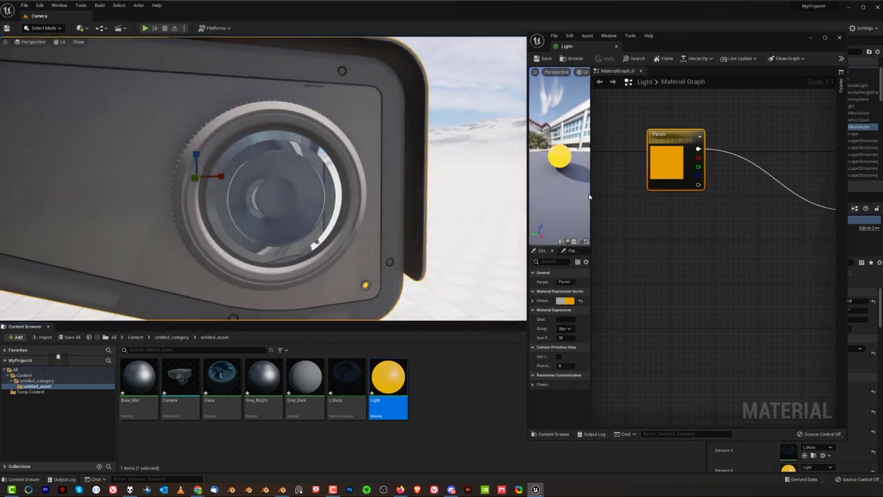
scroll(588, 196, up, 4)
- Add a Constant node to the Light material graph and place it below the Param node
drag(526, 186, 266, 207)
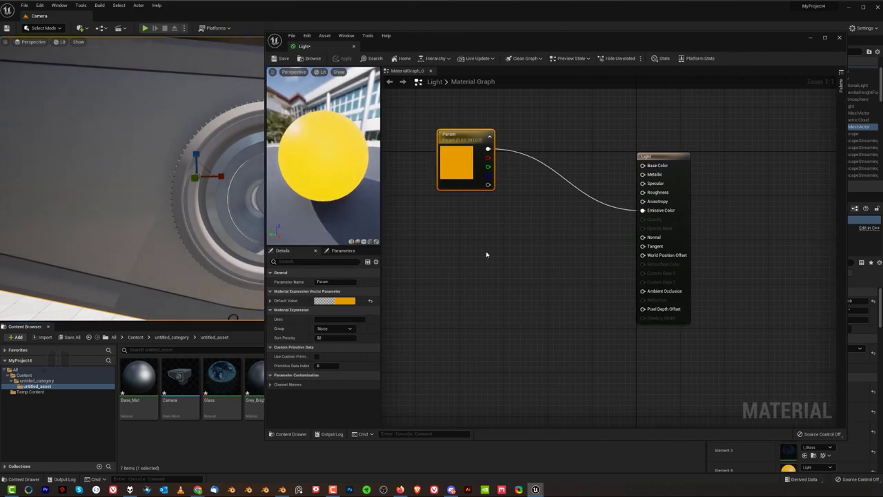
click(502, 274)
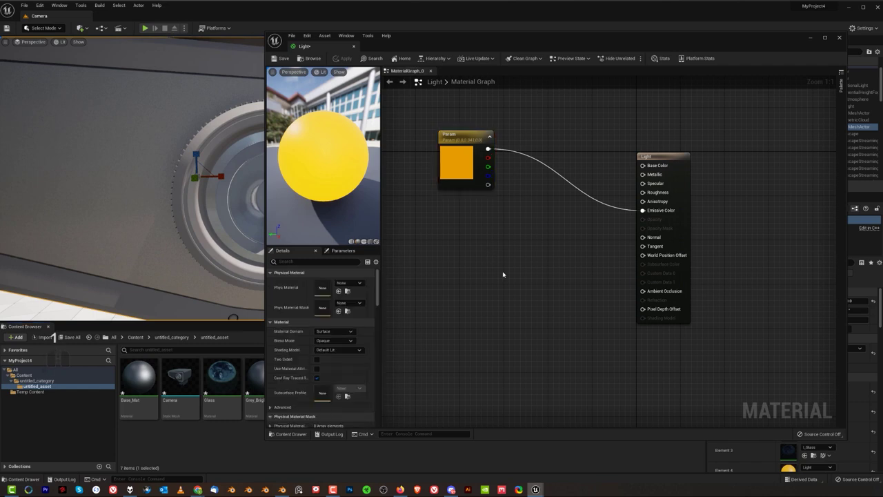
key(1)
click(510, 257)
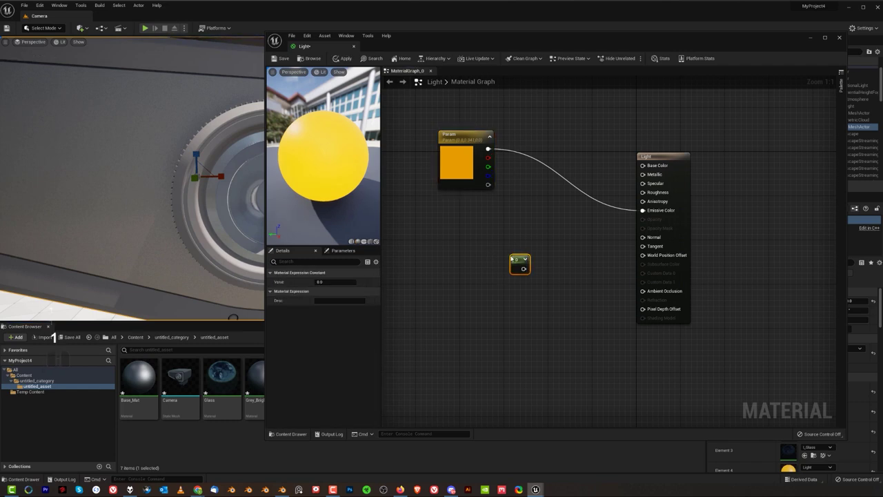
drag(517, 263, 468, 229)
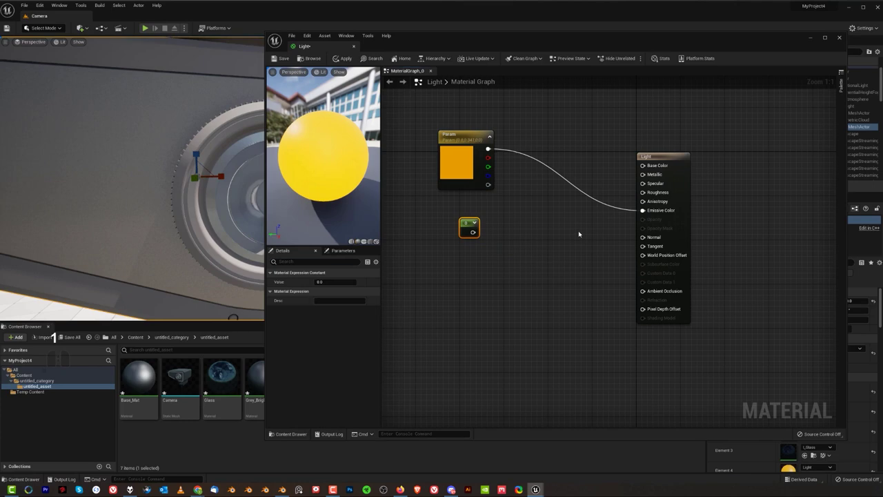
- Add a Multiply node that combines Param as A and the Constant as B, feeding Emissive Color
key(m)
click(532, 283)
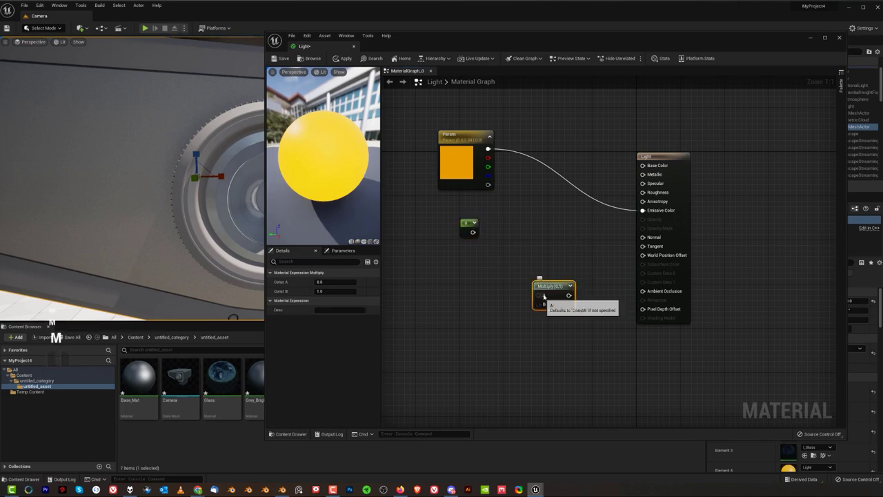
drag(548, 287, 559, 218)
drag(473, 233, 546, 236)
drag(488, 149, 642, 210)
- Set the Constant to 30, apply and close the Light material, and check the glowing light on the camera
click(467, 223)
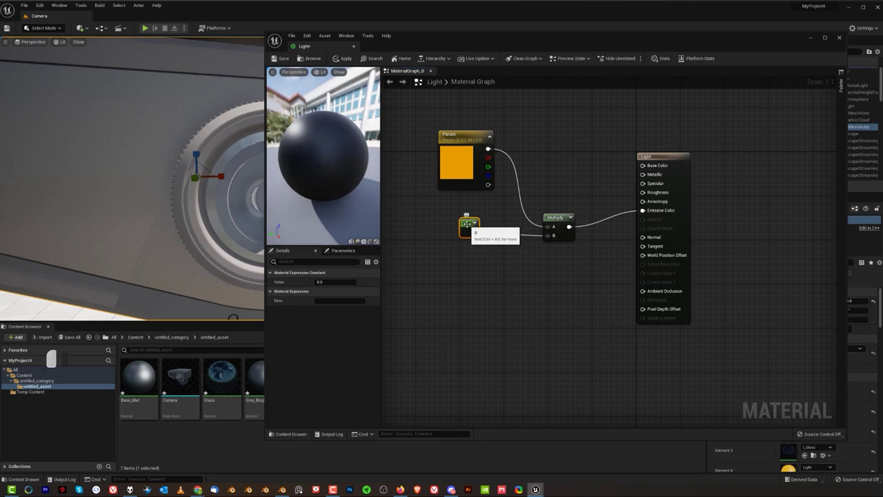
click(331, 282)
text(0)
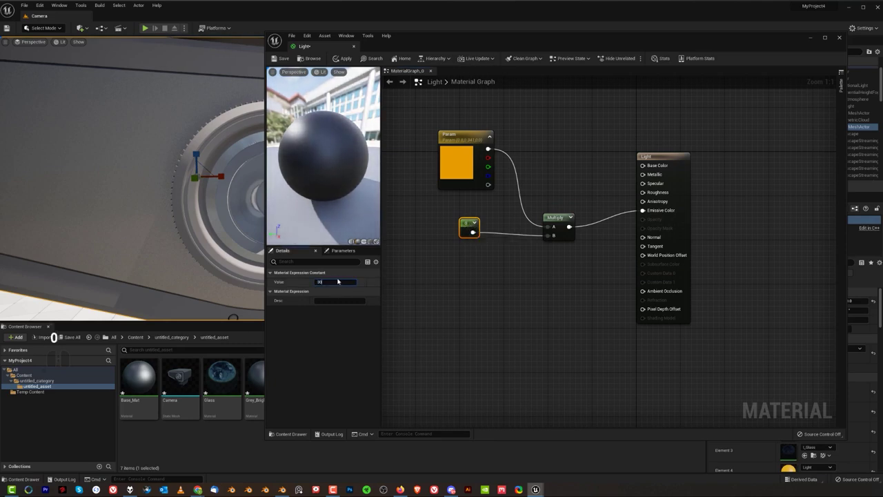
key(Return)
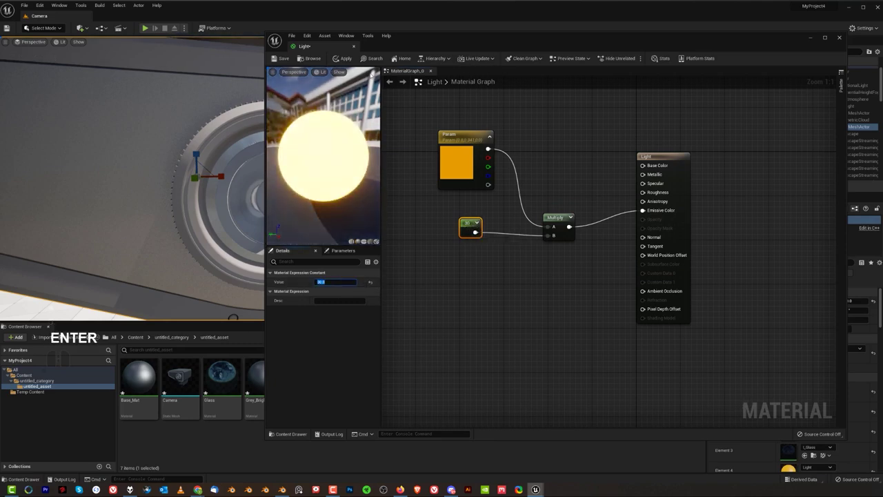
click(345, 59)
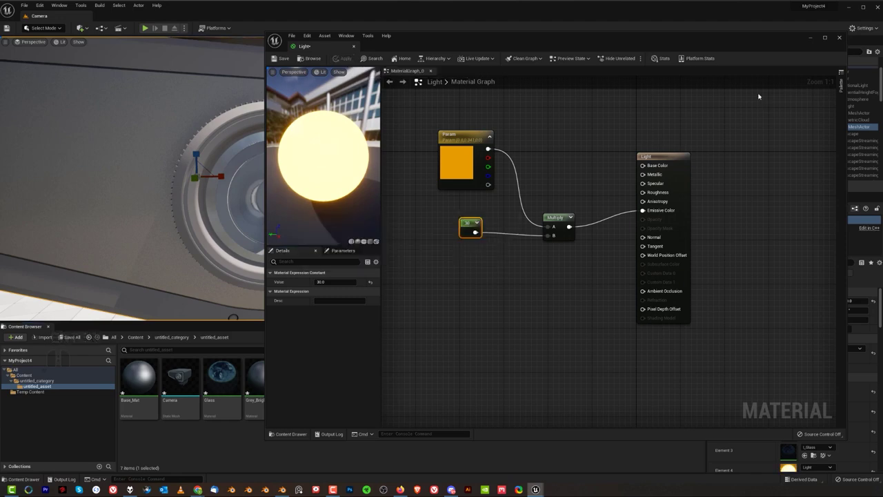
click(840, 39)
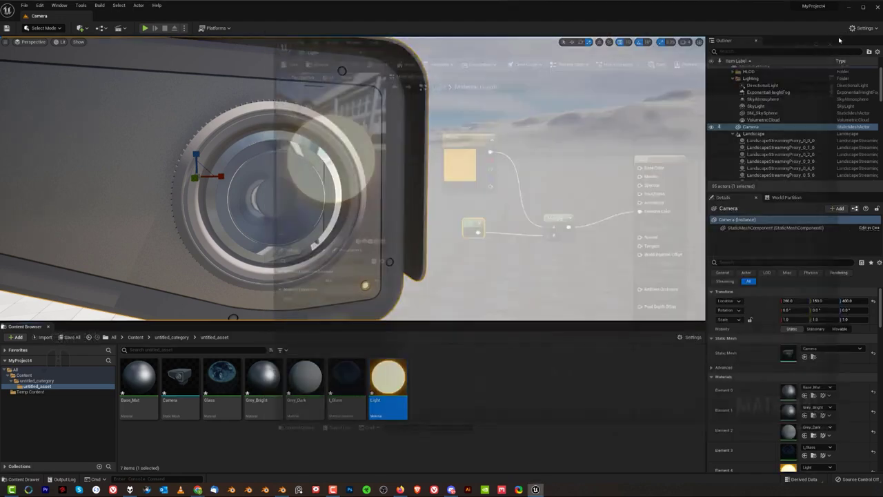
scroll(396, 231, down, 8)
alt+drag(407, 212, 311, 111)
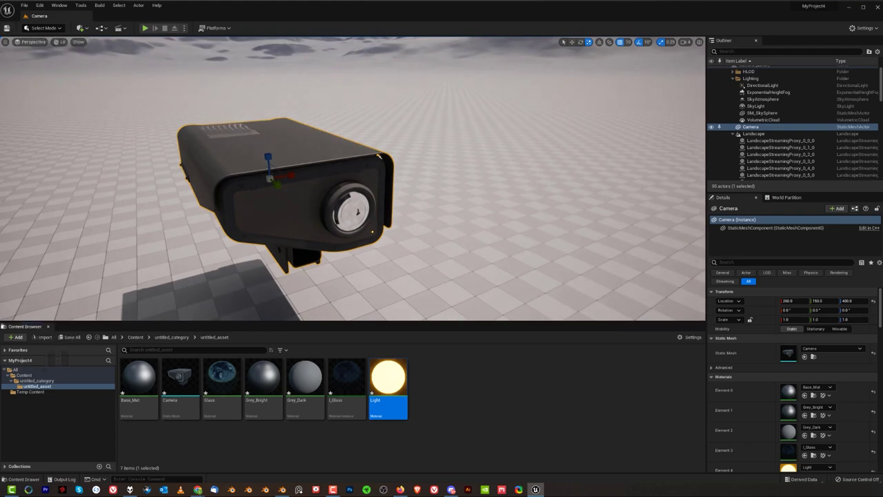
alt+drag(309, 174, 407, 148)
alt+drag(332, 200, 374, 148)
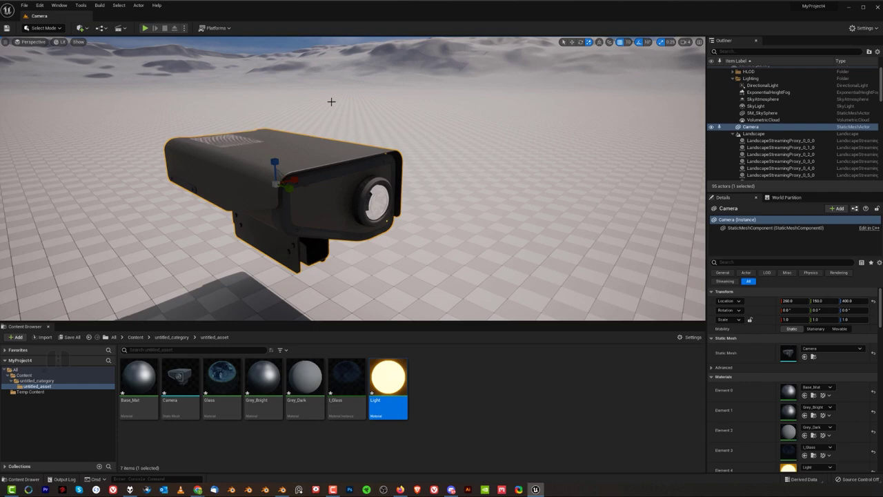
- Open Quixel Bridge and search its asset library for metal
click(86, 28)
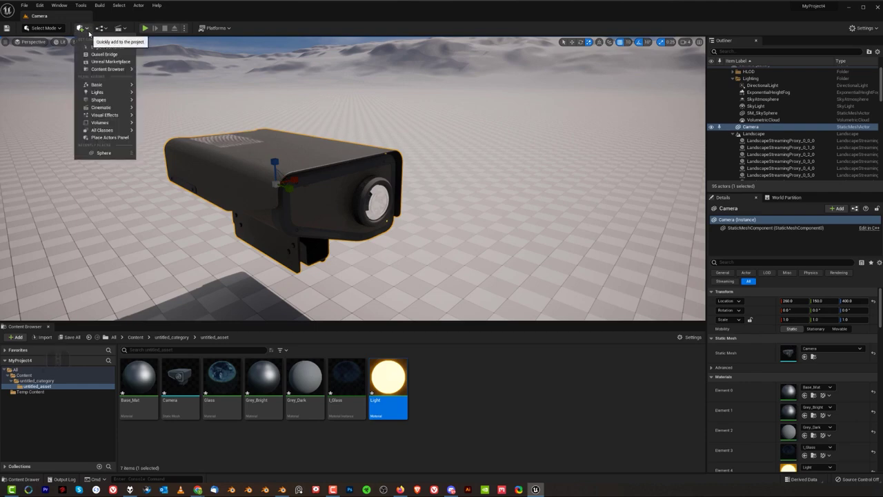
click(96, 55)
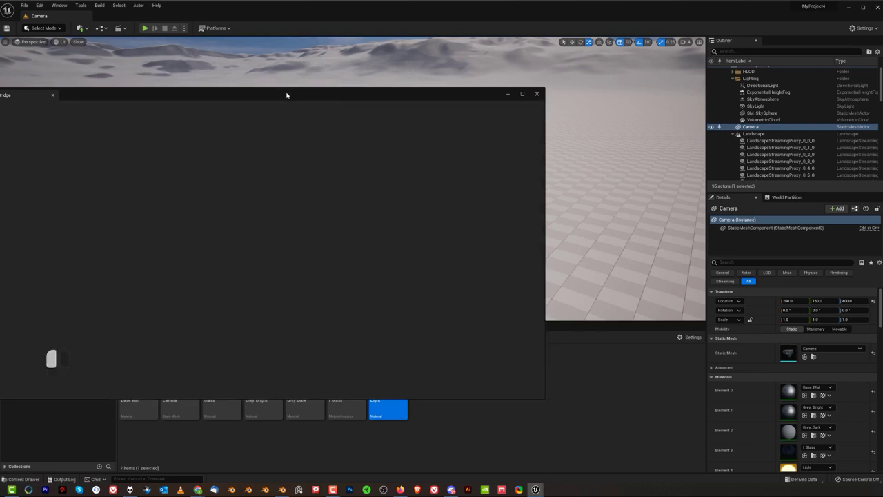
drag(287, 93, 468, 63)
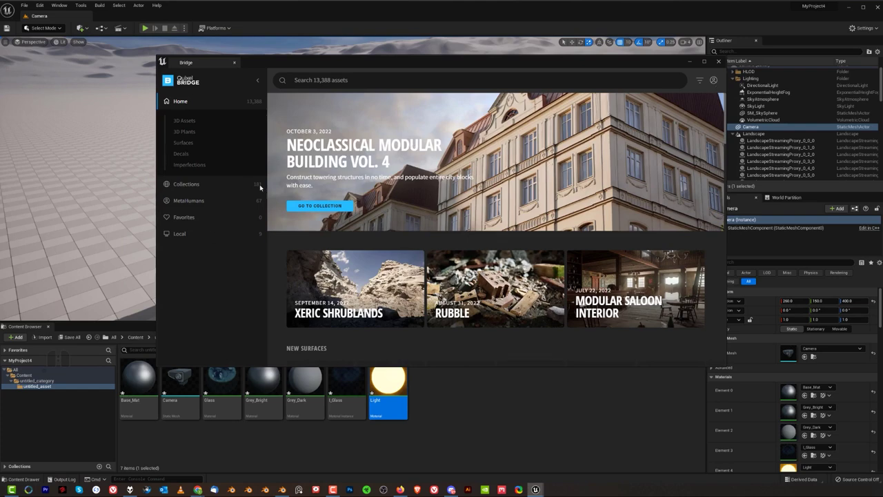
click(344, 83)
text(metal)
key(Return)
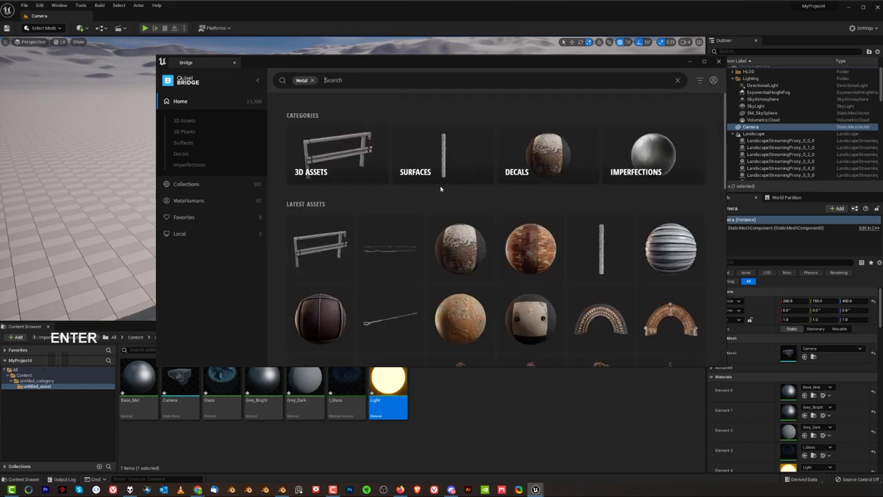
- Browse the metal assets for a painted surface and open the details of Orange Metal Sheet
scroll(448, 178, down, 5)
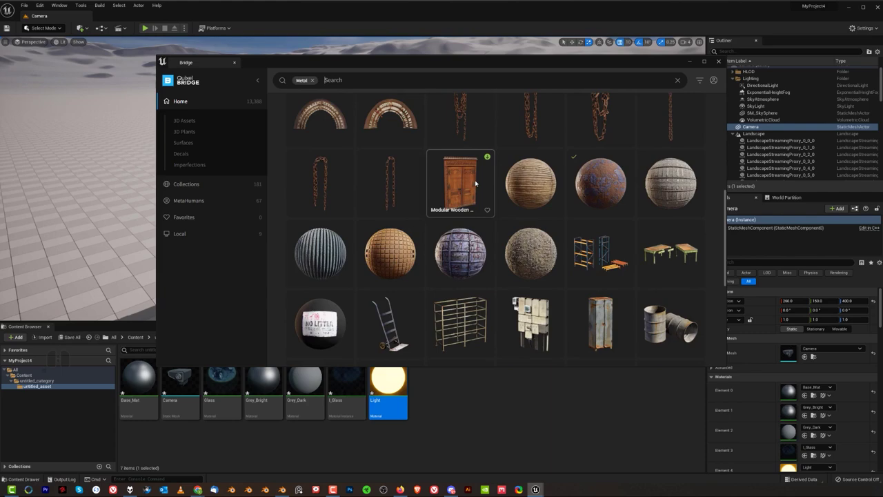
scroll(486, 224, down, 3)
scroll(487, 224, down, 8)
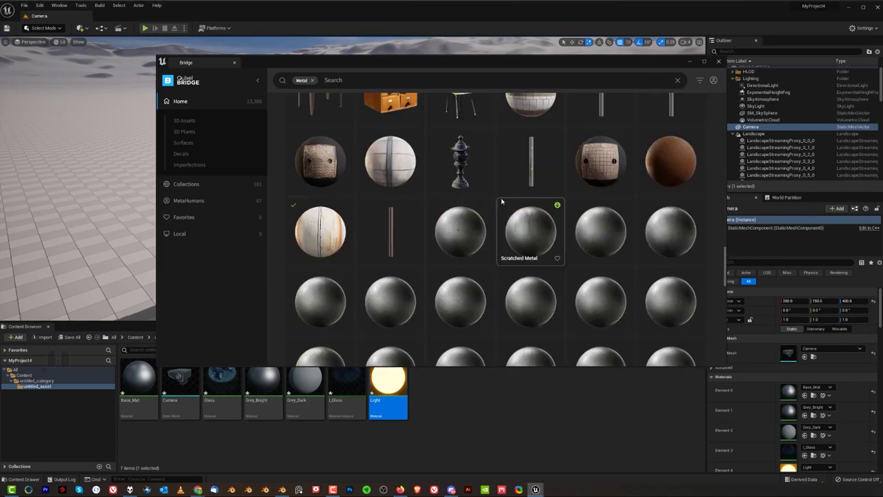
scroll(502, 200, down, 8)
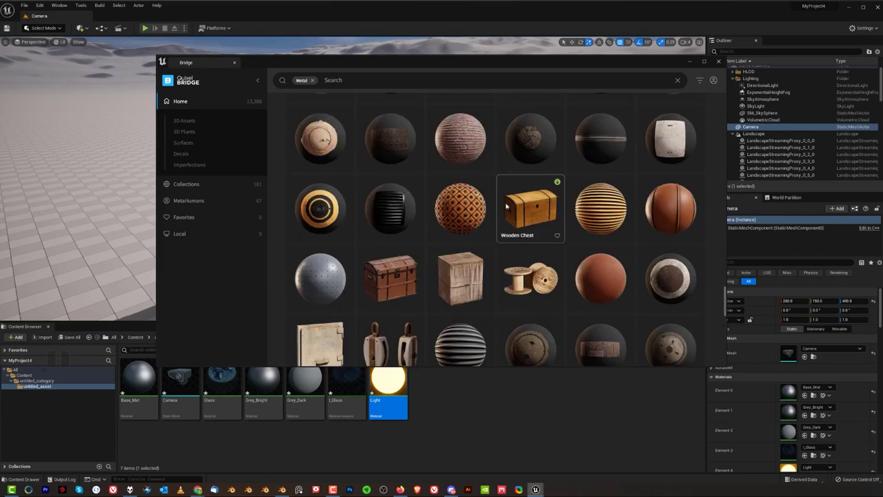
scroll(503, 200, down, 10)
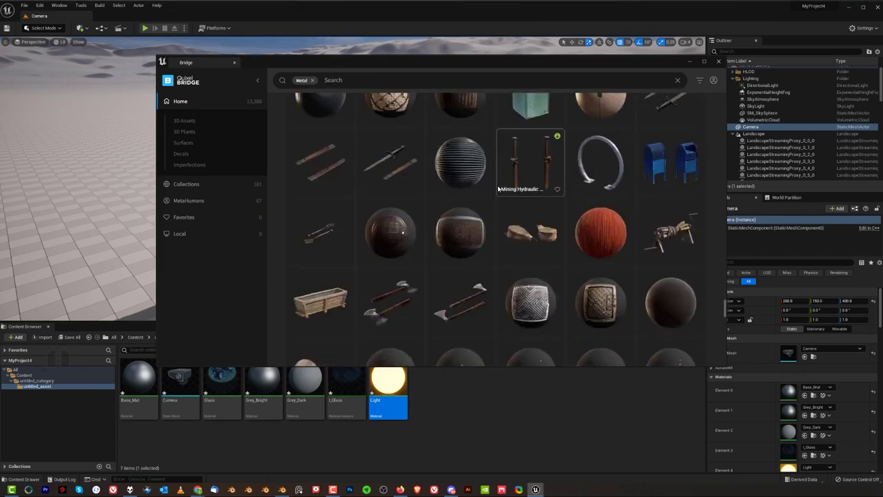
scroll(501, 207, down, 3)
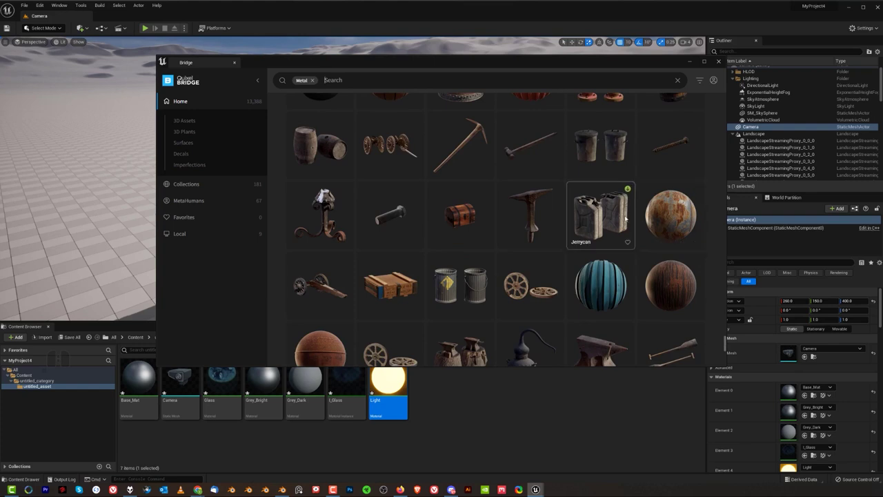
scroll(672, 219, down, 5)
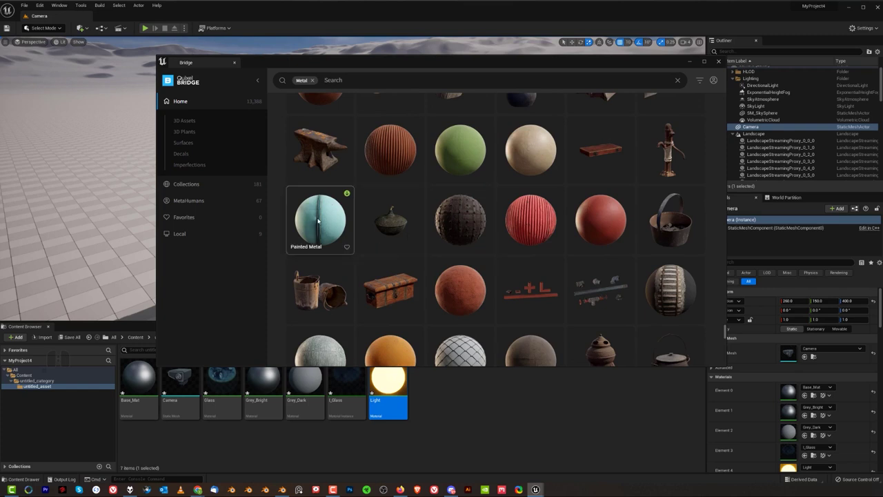
scroll(597, 229, down, 2)
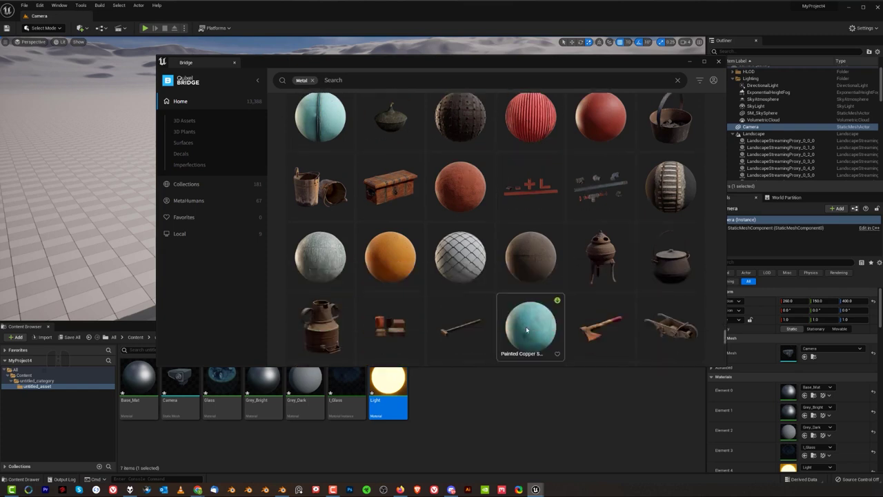
click(388, 252)
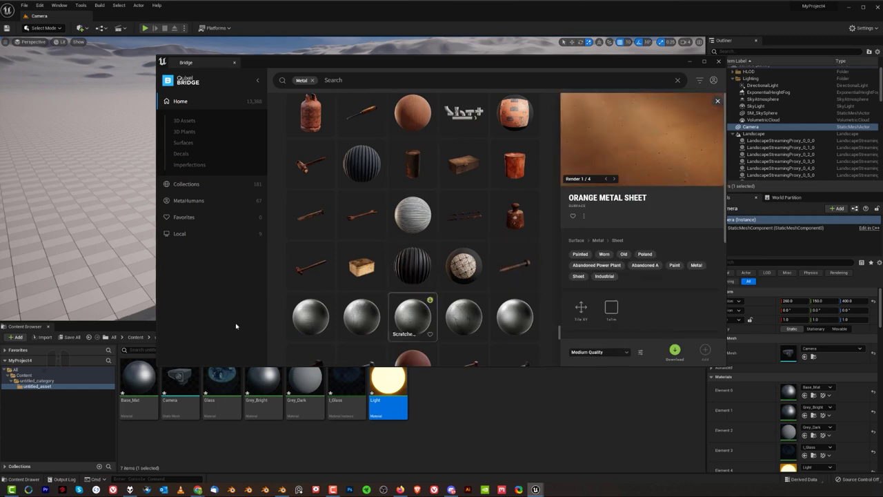
- Download Orange Metal Sheet at Medium Quality, add it to the project, and close Bridge
click(627, 352)
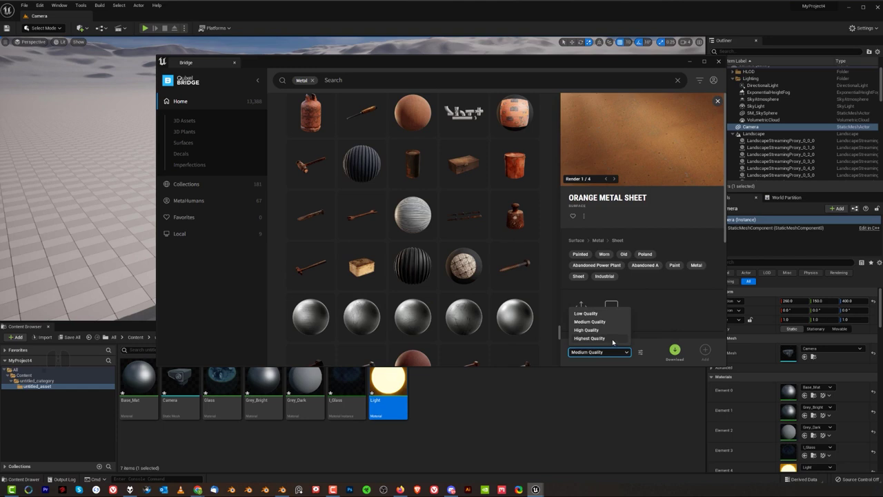
click(608, 324)
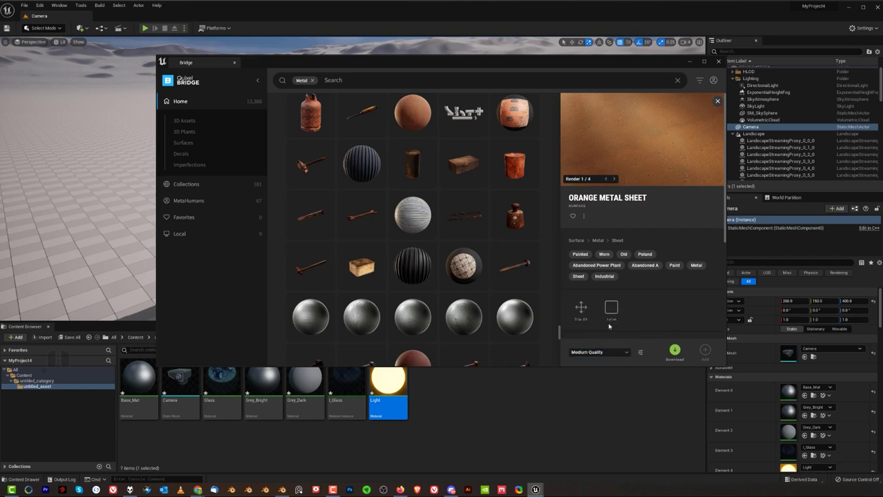
click(675, 351)
click(705, 350)
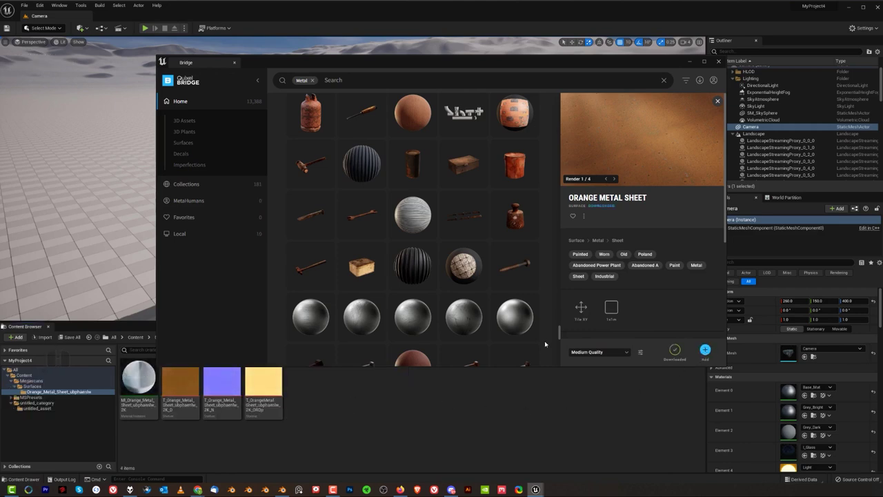
click(717, 63)
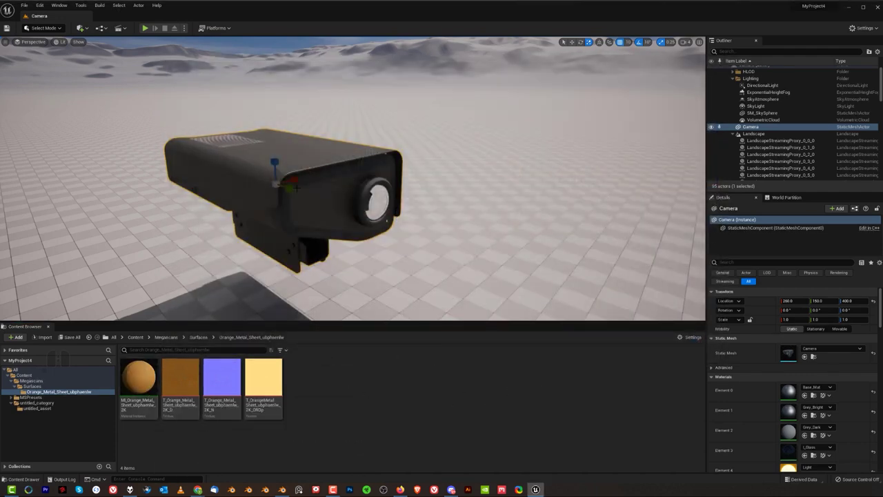
- Assign the Orange Metal Sheet material instance to the camera's Element 0 material slot and inspect the body's surface
scroll(297, 186, up, 2)
drag(138, 379, 760, 389)
mouse_move(310, 135)
alt+mouse_down()
mouse_move(282, 200)
mouse_move(301, 148)
alt+mouse_up()
alt+scroll(382, 173, up, 4)
alt+drag(426, 158, 273, 172)
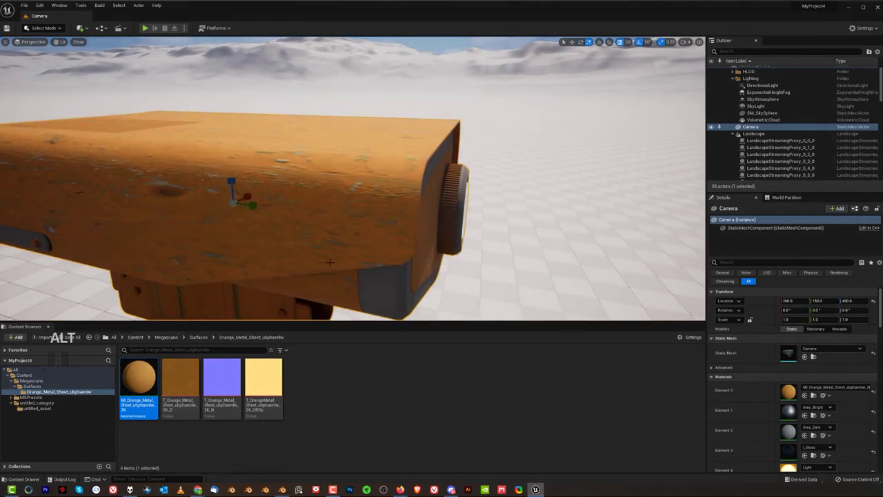
- Switch to Blender, view the camera model from the side, and show its transform and dimension properties
click(282, 490)
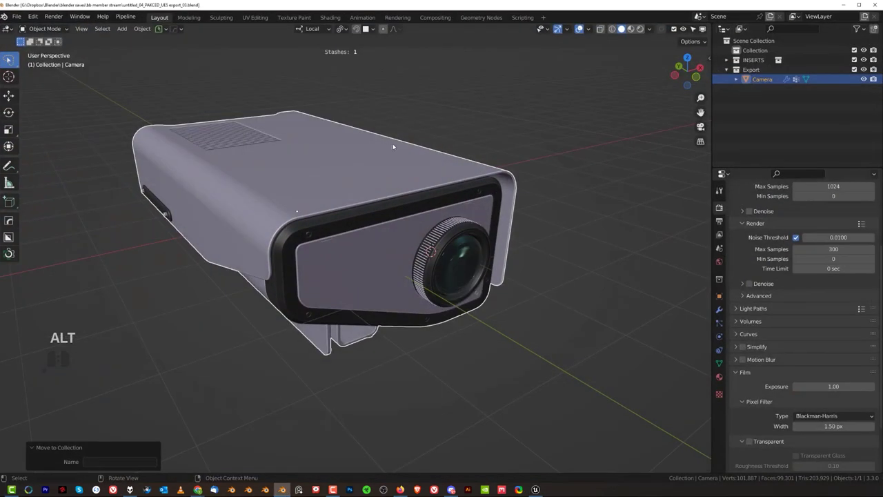
alt+drag(385, 145, 476, 151)
middle_drag(355, 205, 500, 167)
key(n)
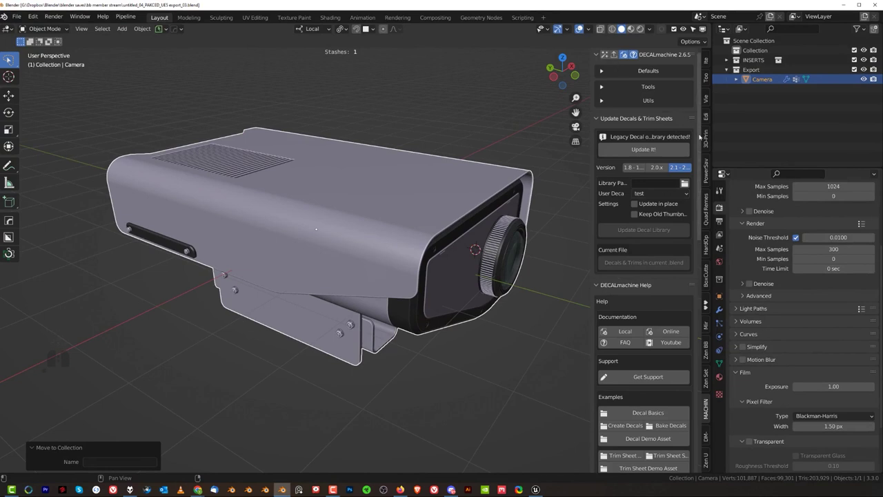
click(705, 66)
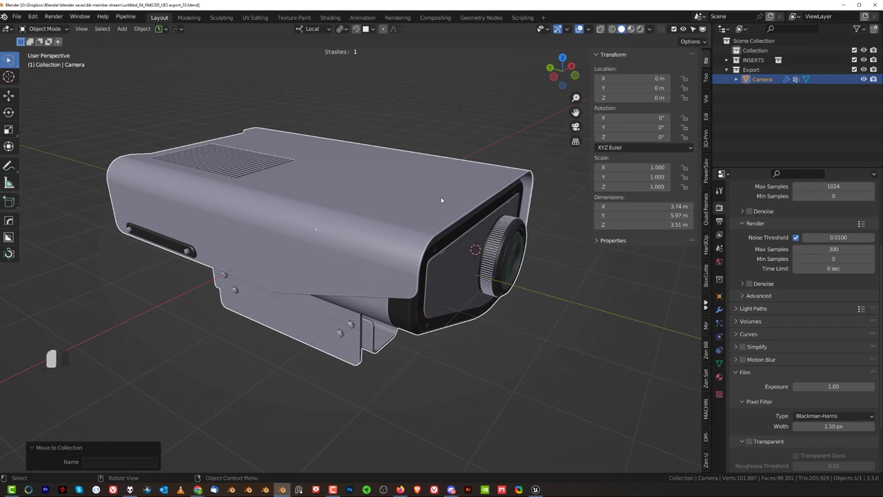
- Unwrap all faces of the camera mesh with Smart UV Project at a 66° angle limit, and return to Object Mode
click(389, 201)
key(Tab)
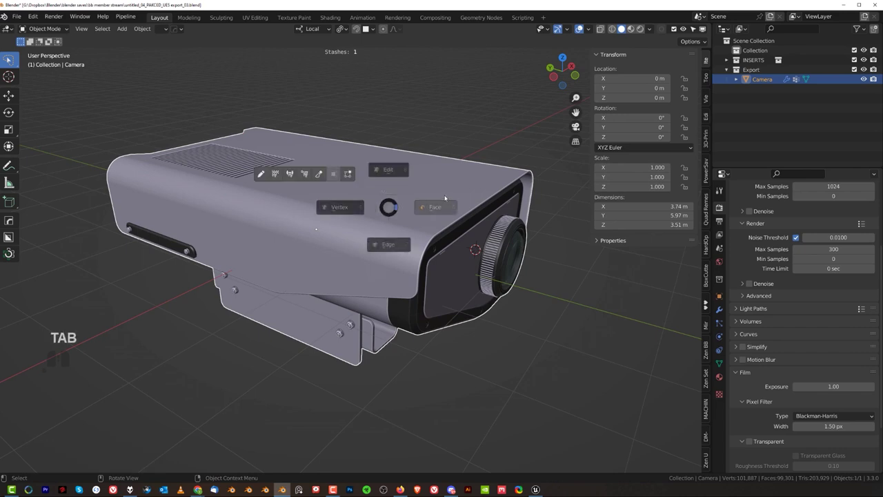
key(a)
right_click(435, 184)
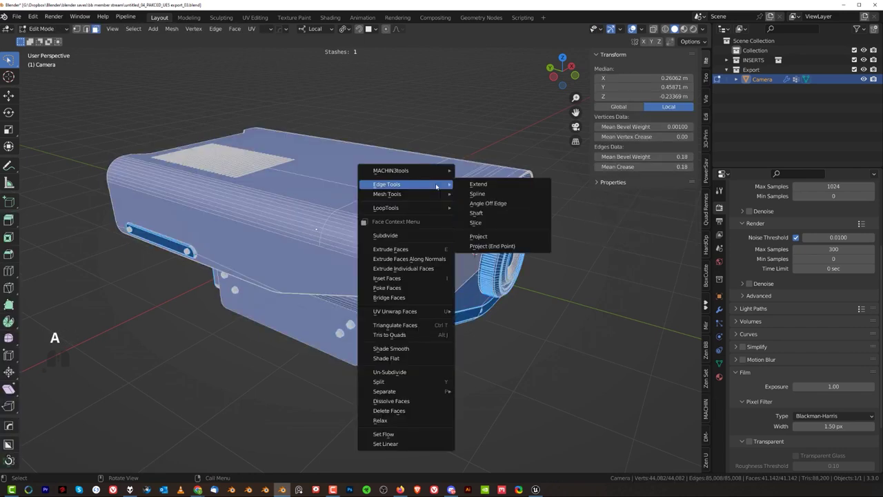
click(437, 219)
key(u)
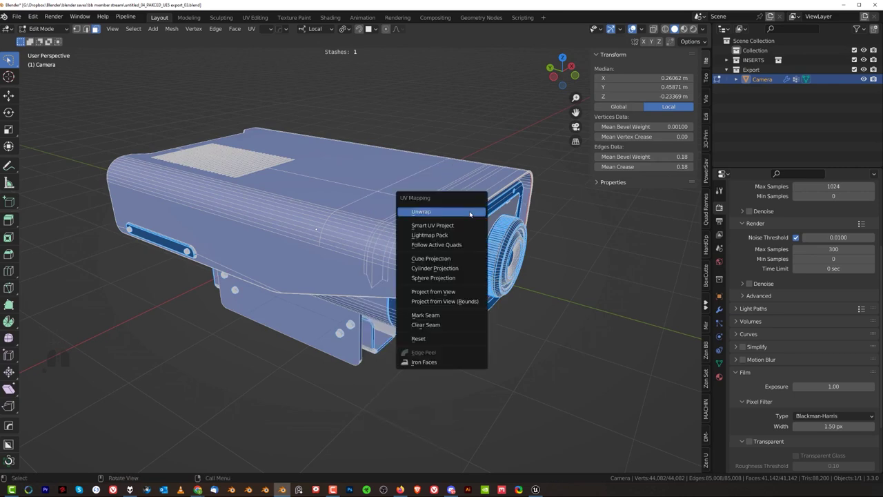
click(441, 226)
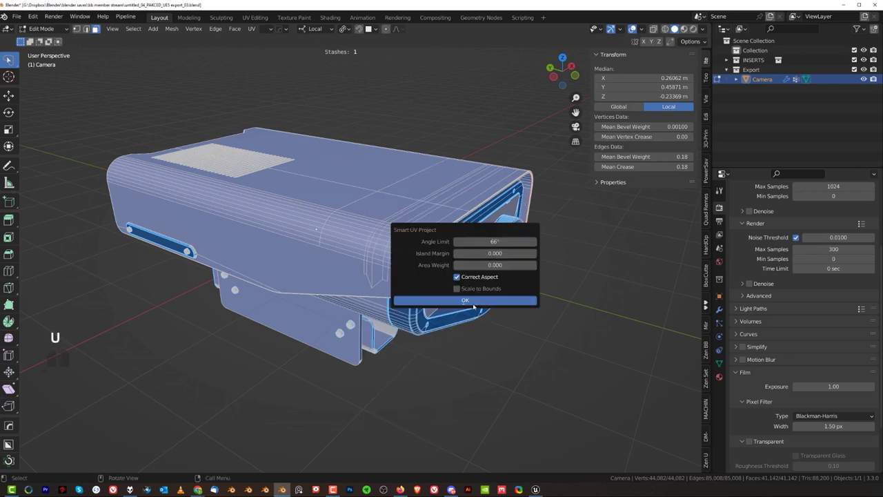
click(469, 301)
key(Tab)
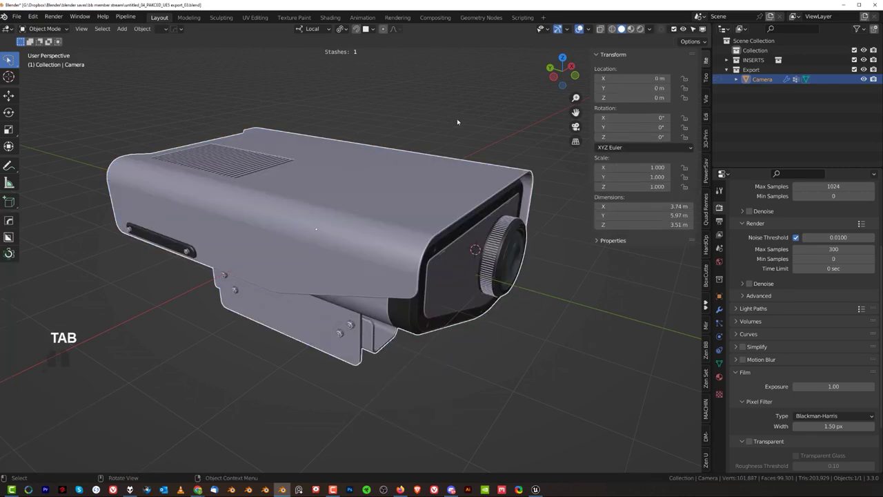
- Export the unwrapped camera to Unreal Engine again and check the orange metal texture on its body there
click(125, 16)
mouse_move(137, 37)
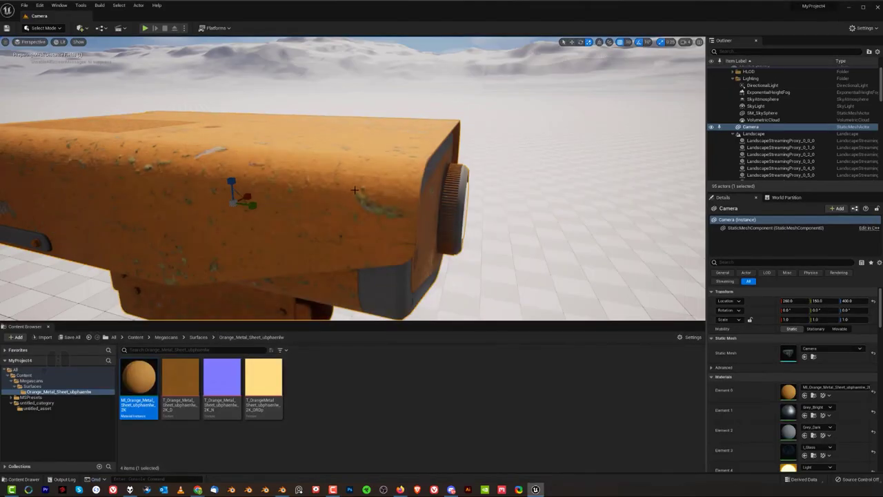
alt+drag(312, 124, 397, 202)
alt+scroll(355, 155, up, 3)
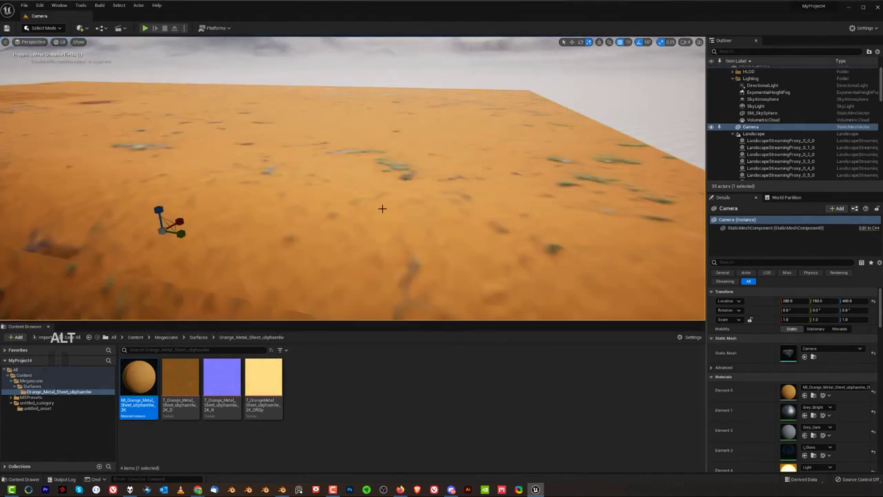
alt+drag(234, 242, 158, 238)
alt+drag(507, 227, 358, 221)
alt+scroll(316, 162, up, 3)
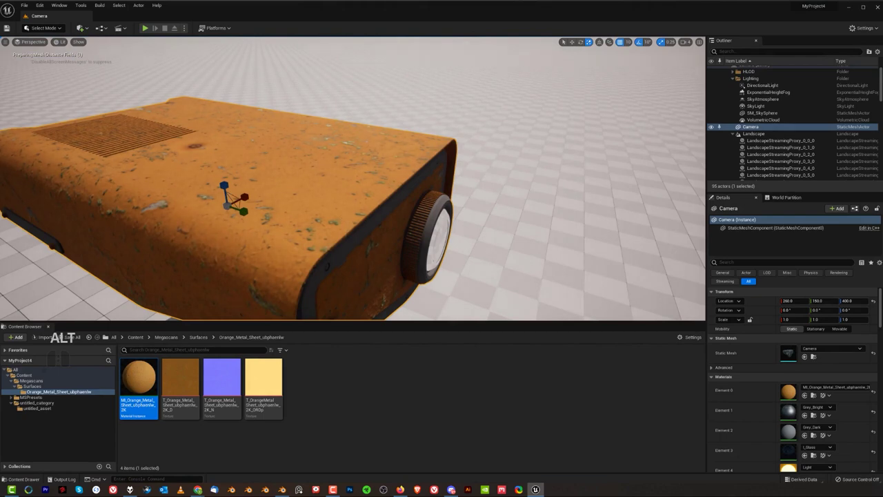
- Assign Base_Mat from the untitled_asset folder to the camera's body
click(75, 409)
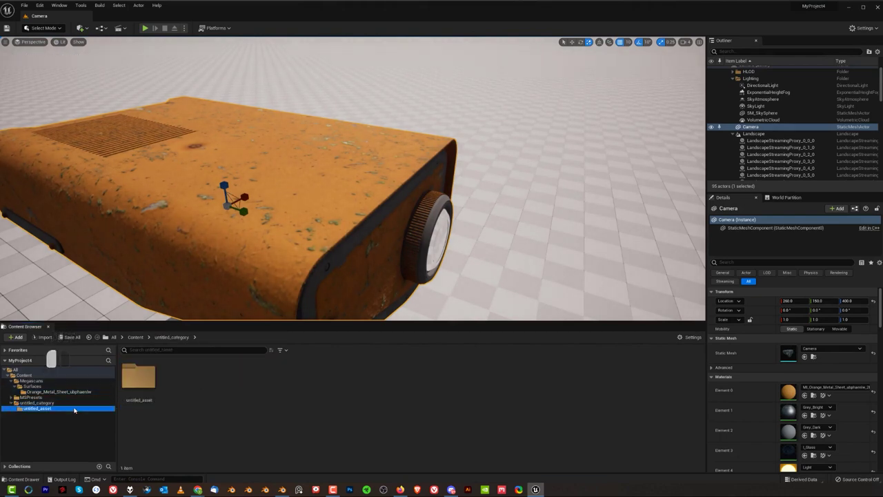
drag(141, 381, 255, 207)
scroll(334, 225, down, 5)
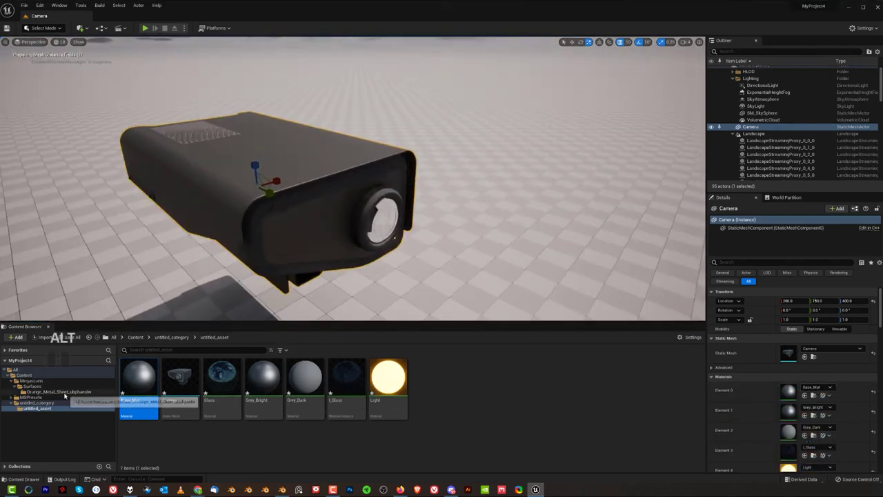
- Copy the three Orange Metal Sheet textures (D, N and ORDp) from their Megascans folder
click(64, 393)
alt+drag(278, 171, 238, 181)
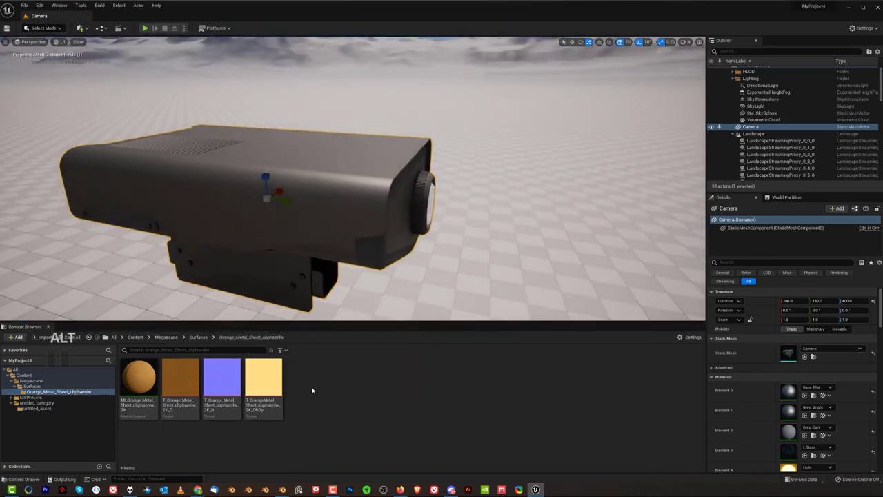
shift+click(276, 387)
key(ctrl+c)
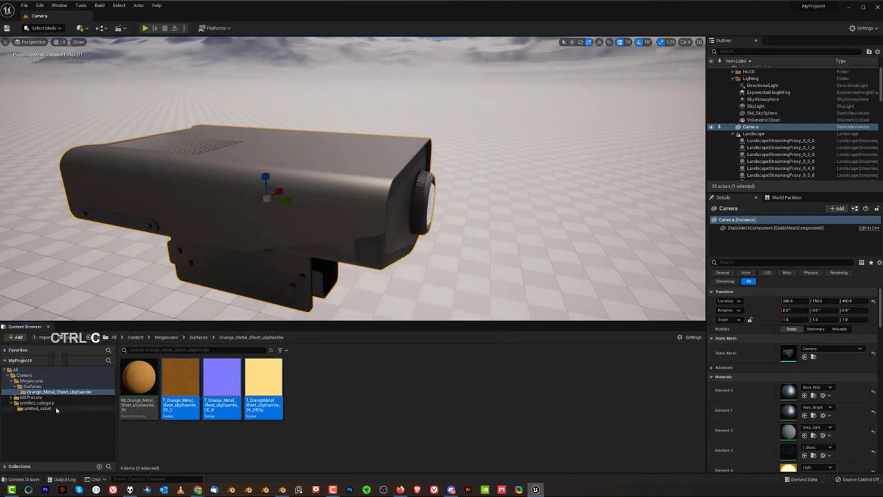
- Locate the untitled_asset folder that holds the camera mesh and paste the copied textures into it
click(27, 374)
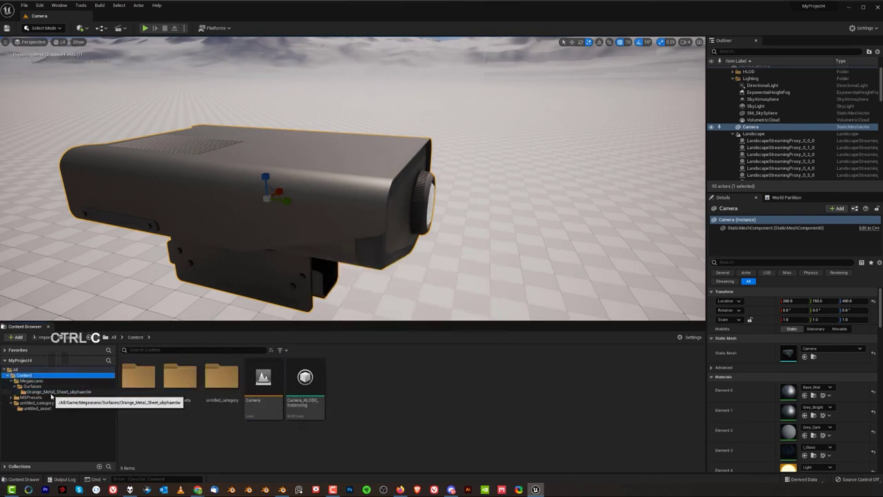
click(39, 391)
click(28, 370)
double_click(28, 375)
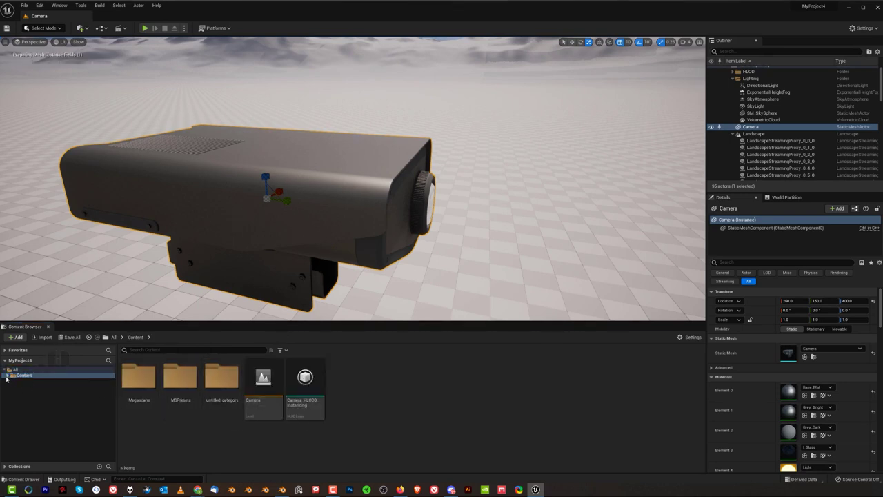
click(7, 376)
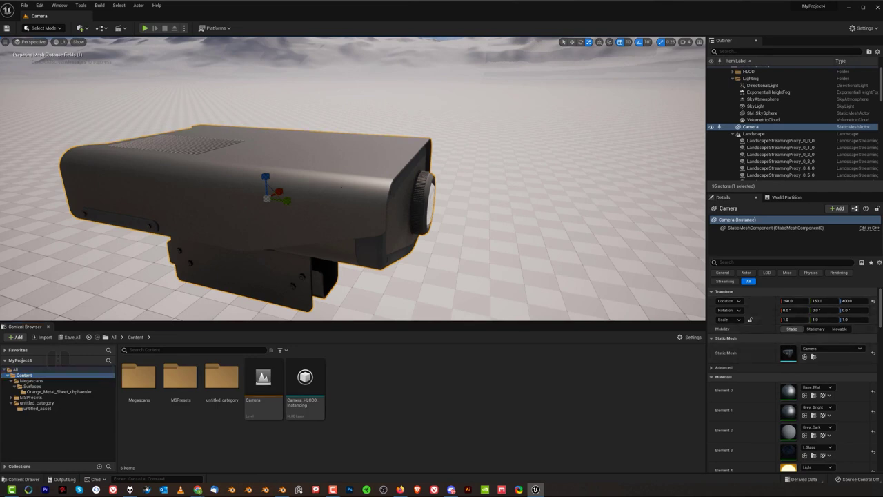
click(804, 357)
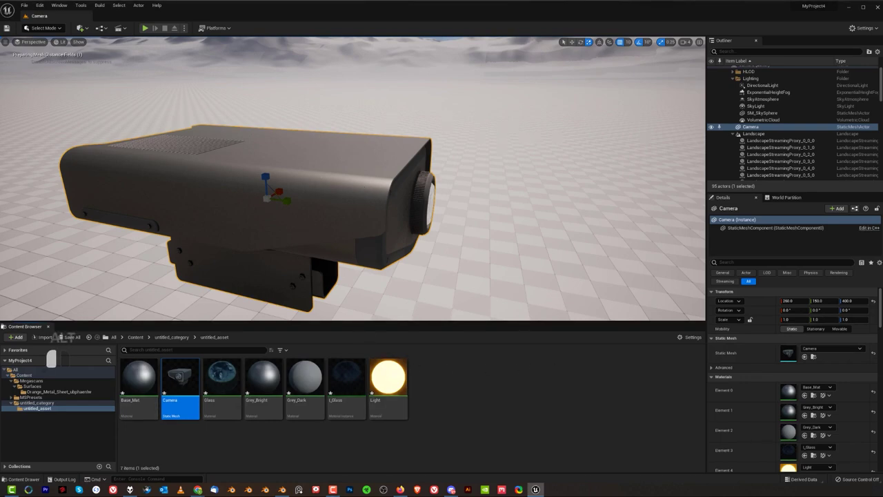
alt+drag(350, 191, 283, 195)
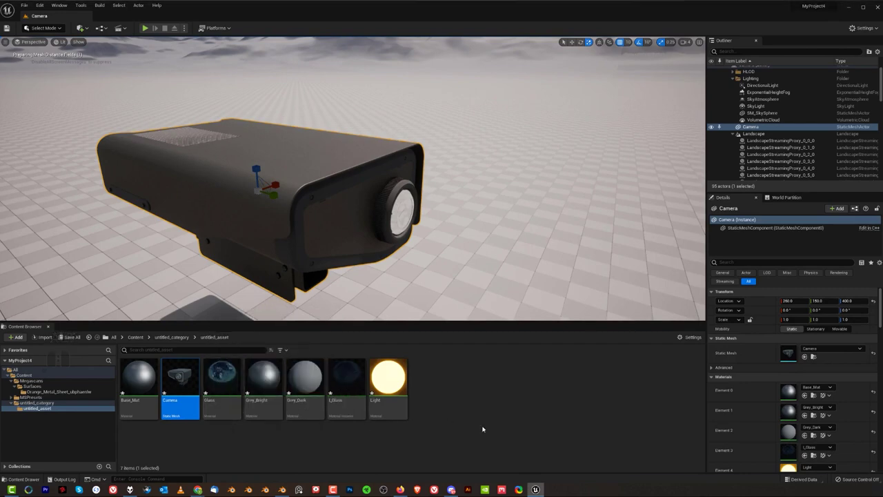
click(590, 414)
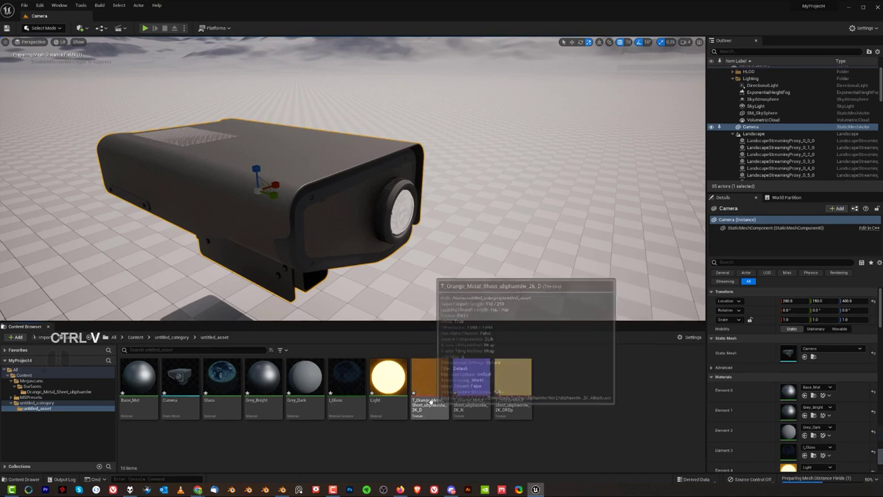
- Open the Base_Mat material and narrow its editor window so that the camera in the viewport stays visible
click(135, 382)
double_click(134, 381)
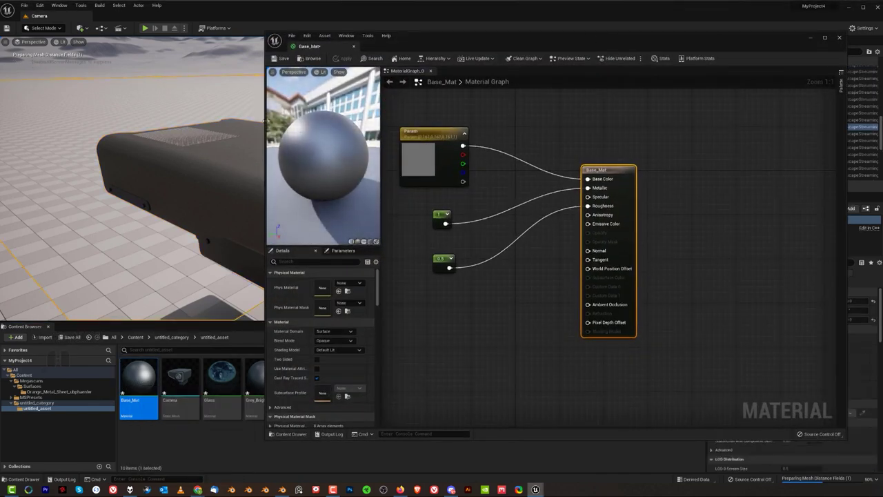
drag(262, 115, 496, 117)
click(315, 199)
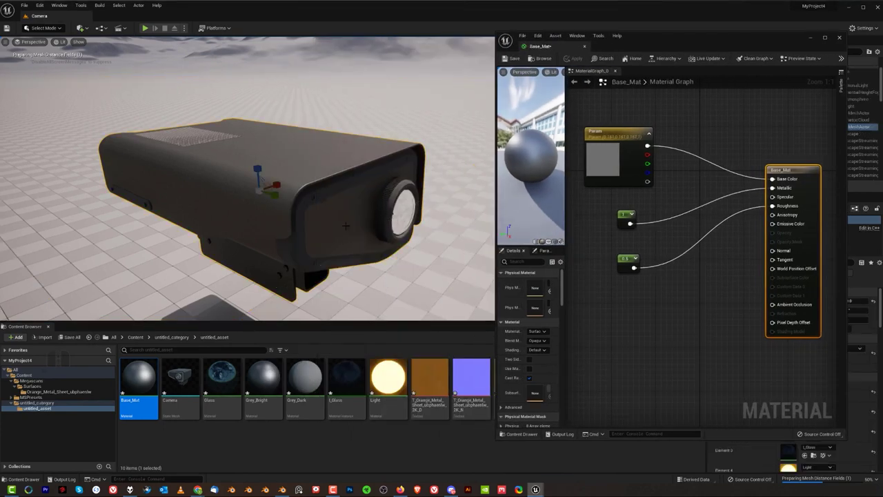
- Add the orange metal normal and diffuse textures to the Base_Mat graph as texture samples
drag(471, 384, 676, 338)
drag(496, 414, 546, 412)
drag(430, 383, 651, 330)
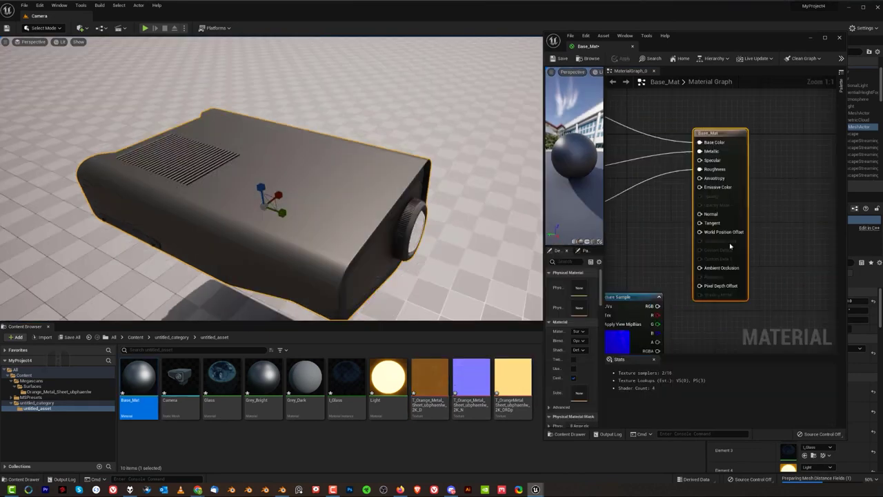
right_drag(689, 248, 703, 210)
drag(690, 254, 690, 283)
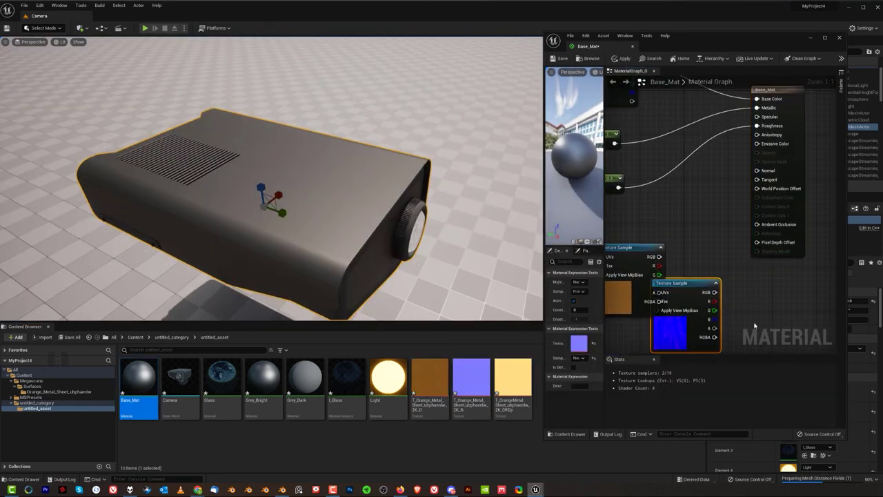
- Open the orange metal normal texture to inspect it, and close the editor window without applying the pending material changes
double_click(471, 383)
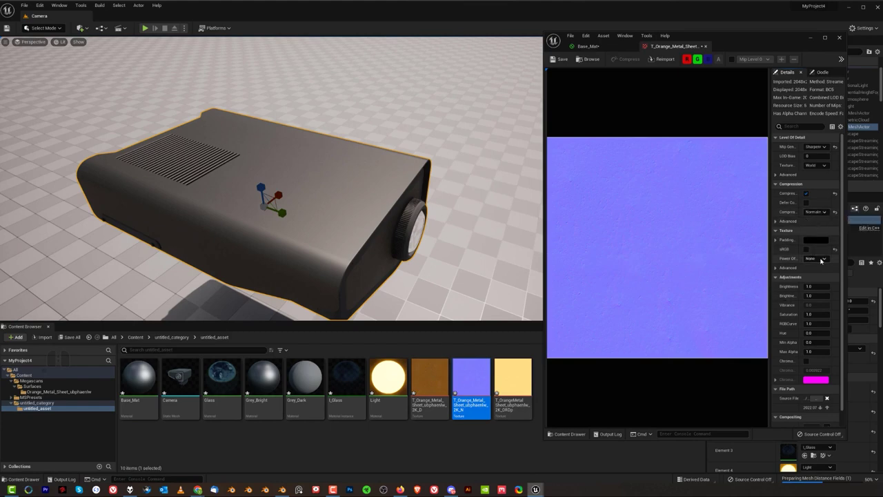
click(839, 37)
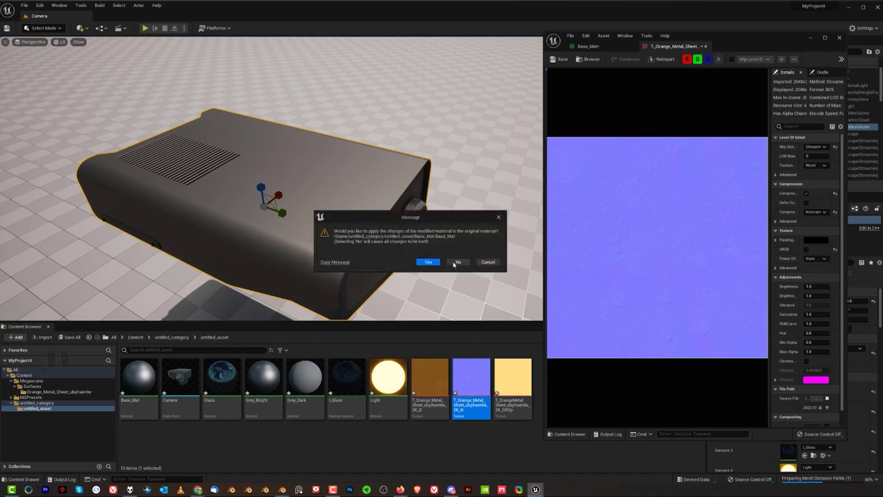
click(457, 262)
- Reopen Base_Mat, connect the normal texture's RGB output to the Normal input, apply the material, and check the camera's surface
double_click(139, 378)
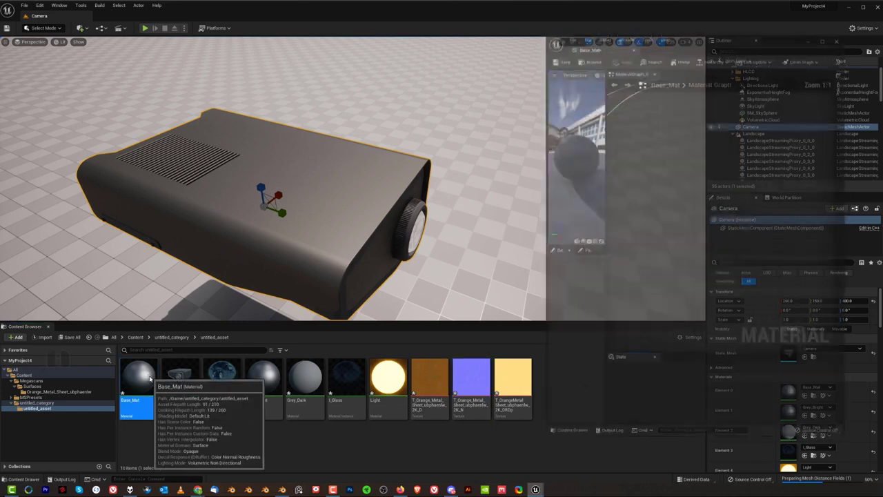
drag(657, 305, 699, 214)
scroll(297, 253, up, 5)
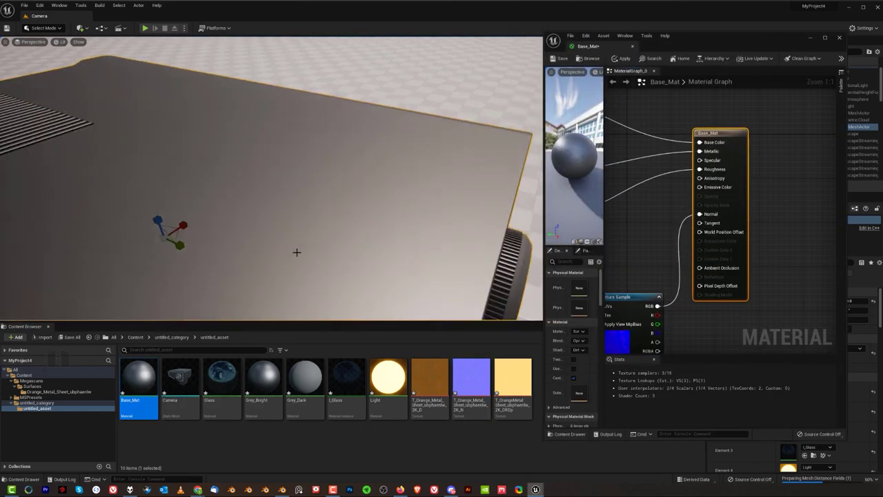
mouse_move(384, 187)
alt+mouse_down()
mouse_move(365, 207)
mouse_move(390, 180)
alt+mouse_up()
scroll(374, 181, down, 3)
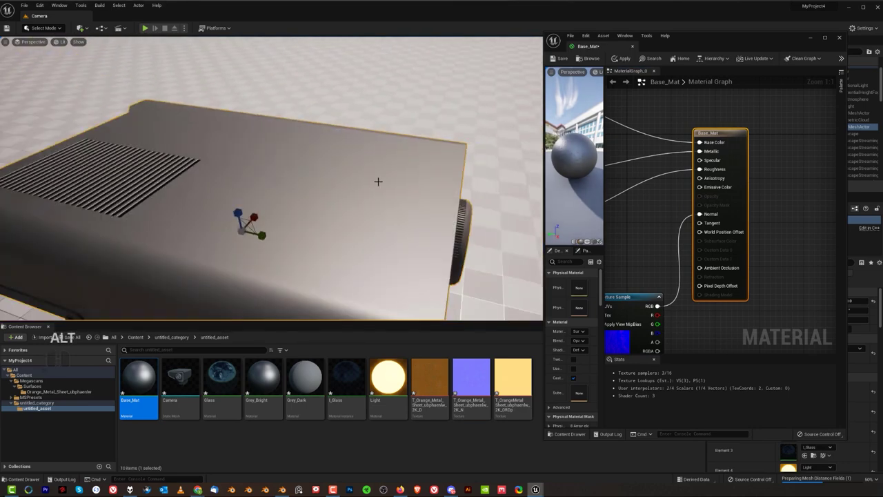
click(623, 58)
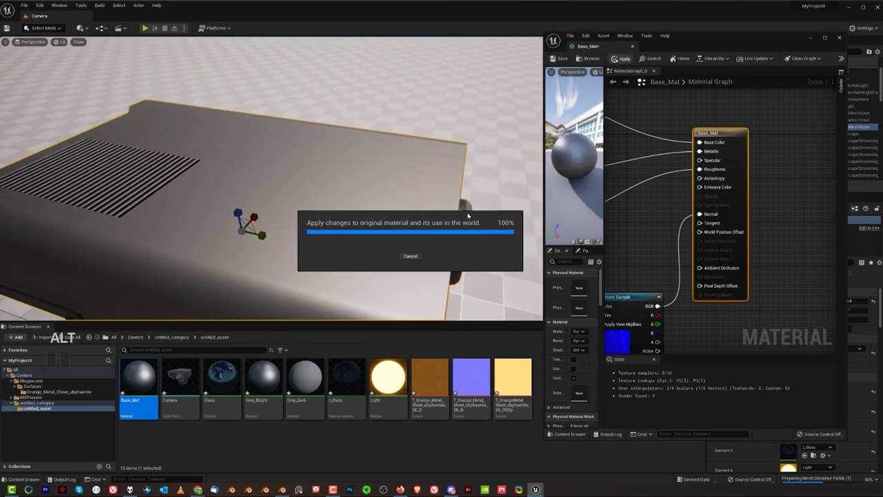
scroll(314, 230, down, 5)
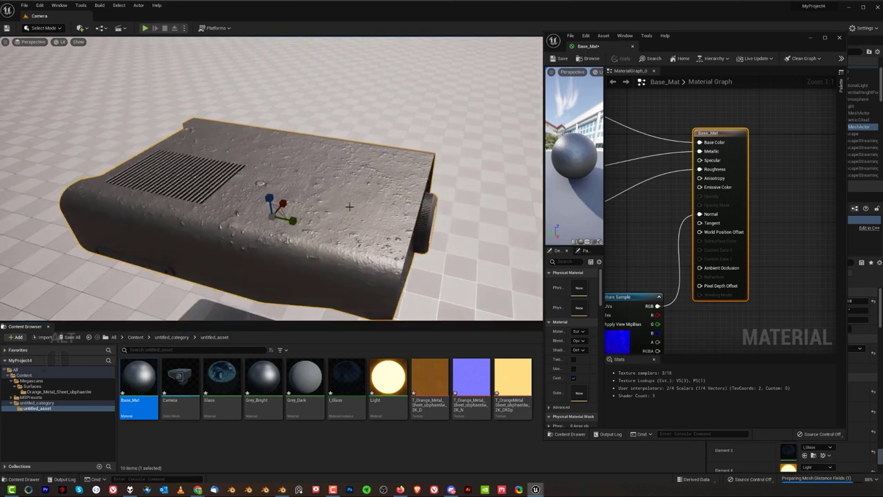
alt+drag(314, 230, 325, 231)
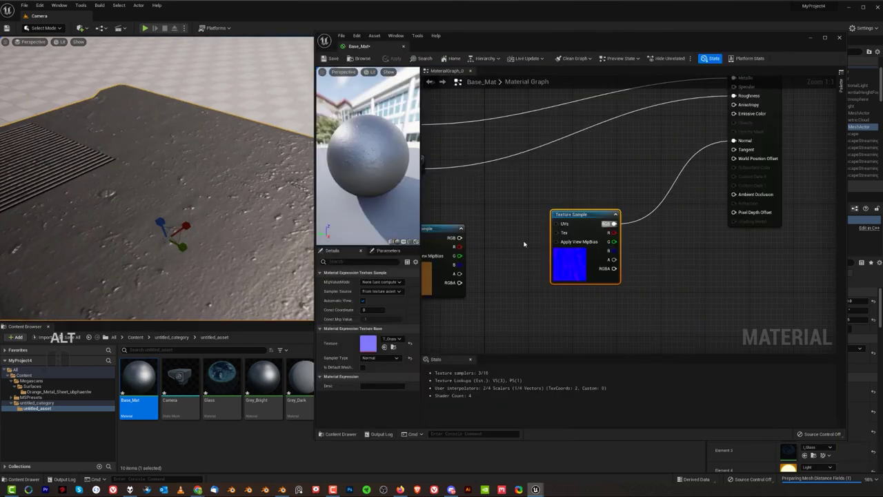
- Rearrange the texture samples in the graph and connect the orange diffuse texture's B channel to the Roughness input
drag(444, 232, 521, 179)
scroll(639, 177, down, 1)
right_drag(639, 135, 553, 208)
right_drag(512, 268, 584, 210)
drag(506, 269, 678, 169)
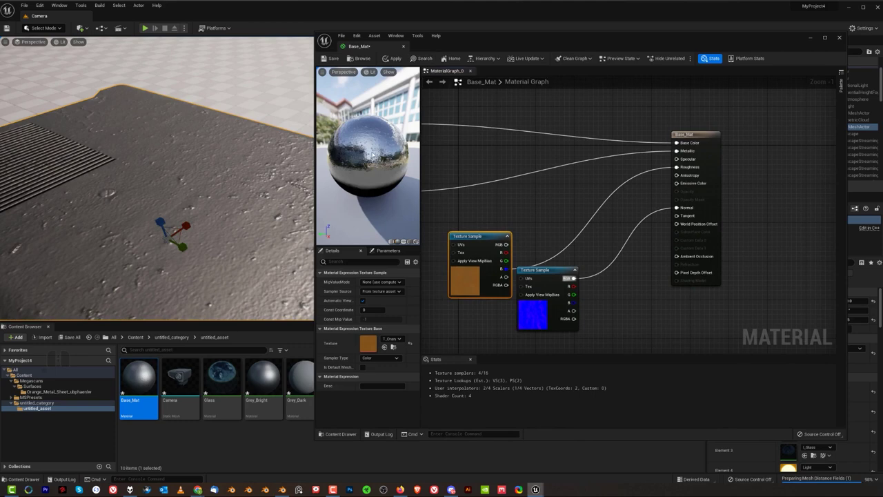
- Apply the Base_Mat changes and inspect the camera's surface with the new roughness connection up close and from farther away
click(395, 58)
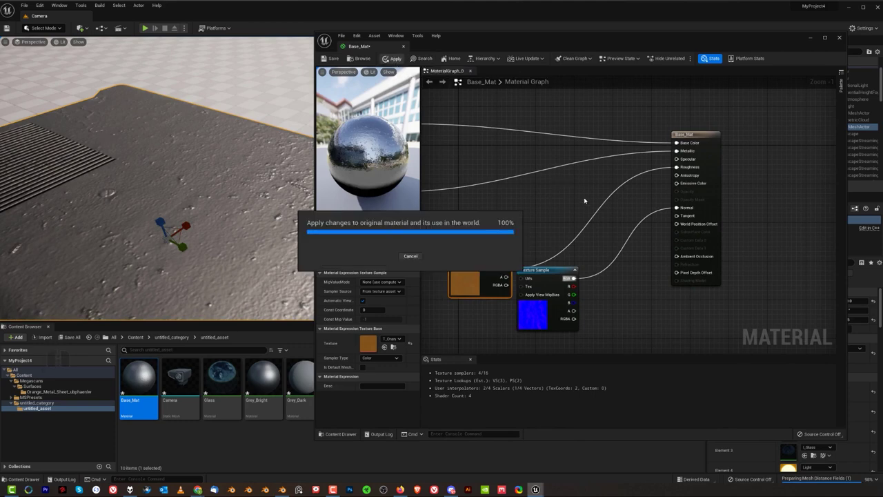
scroll(271, 228, down, 4)
alt+drag(246, 224, 488, 219)
key(ctrl+z)
scroll(560, 213, down, 3)
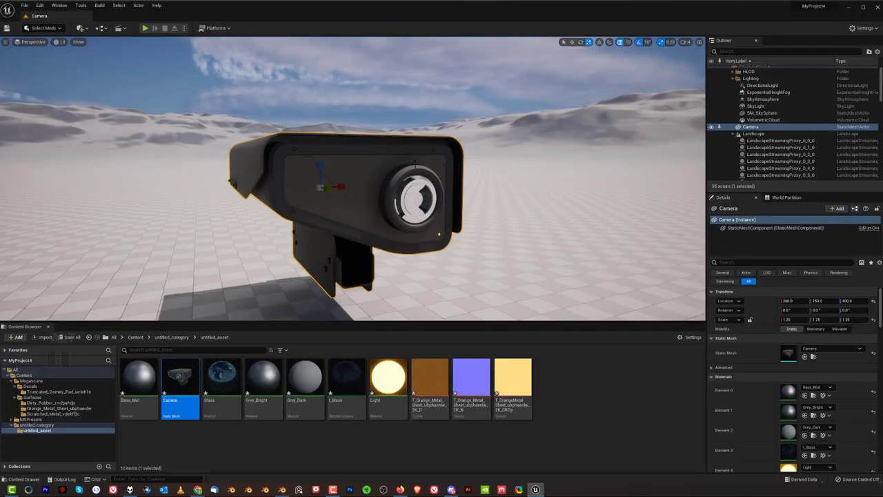
alt+drag(414, 164, 418, 168)
alt+scroll(438, 180, down, 1)
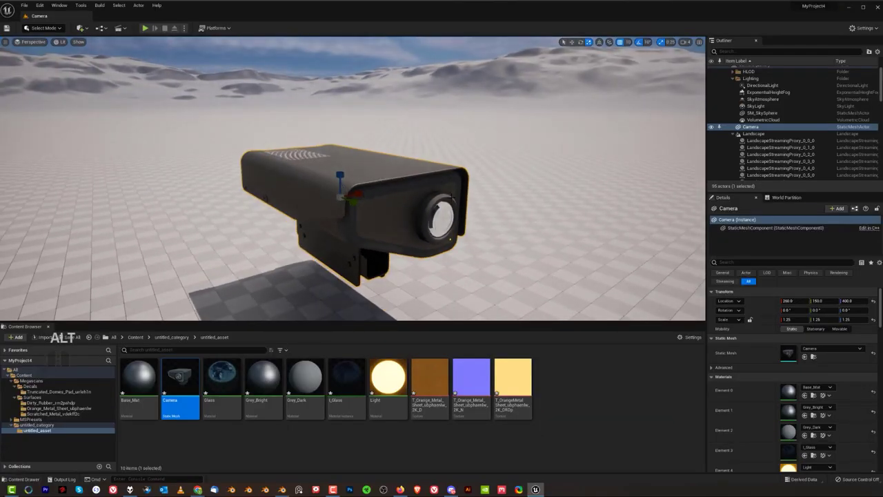
- Enable Nanite on the Camera static mesh and check the model near and far in the viewport
right_click(179, 382)
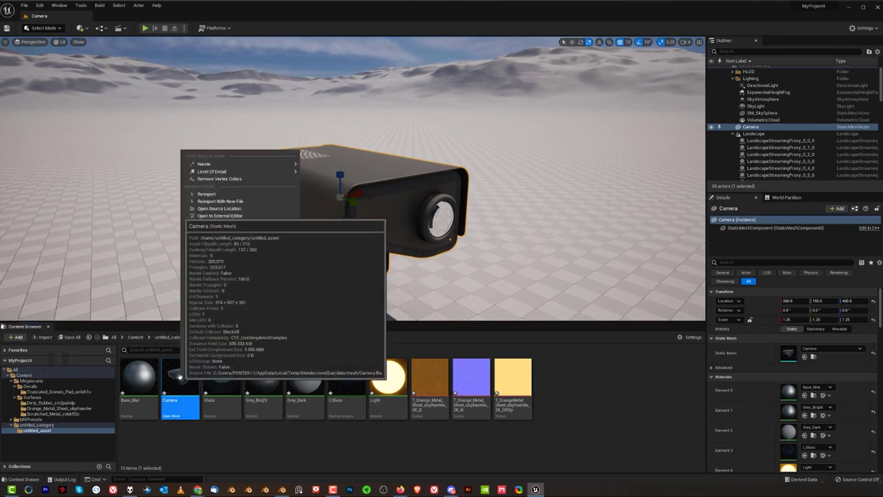
mouse_move(247, 166)
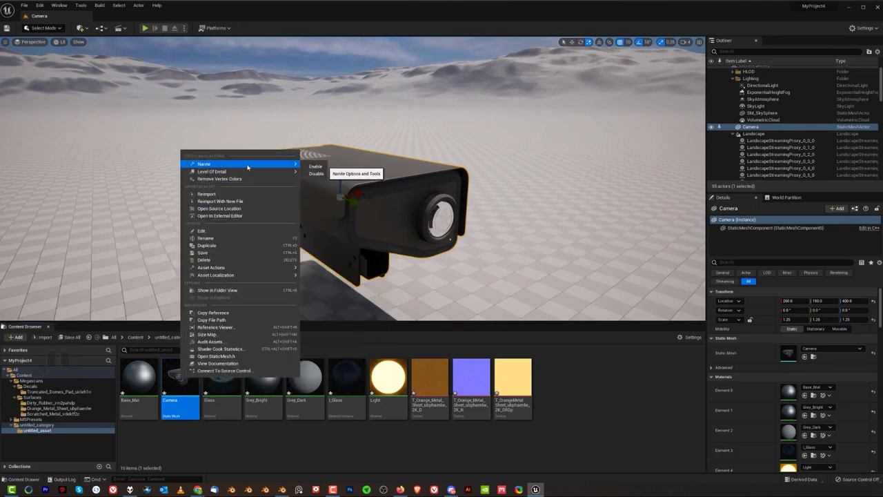
click(317, 168)
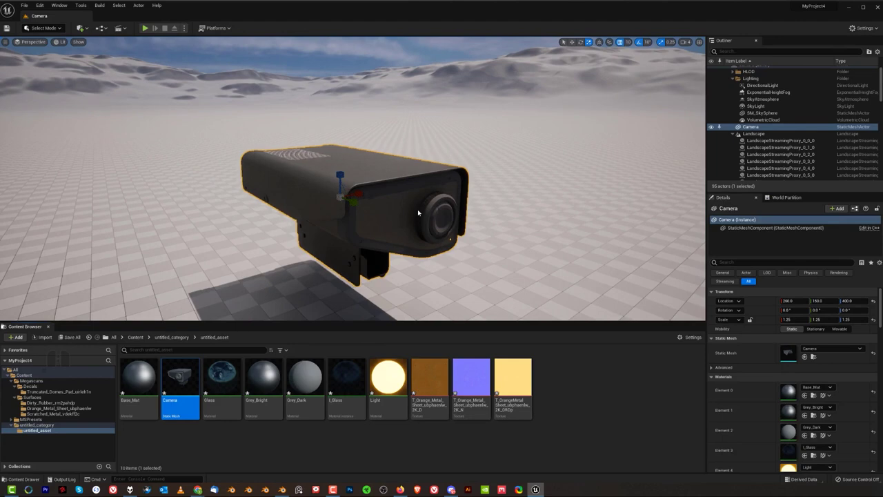
scroll(382, 235, down, 10)
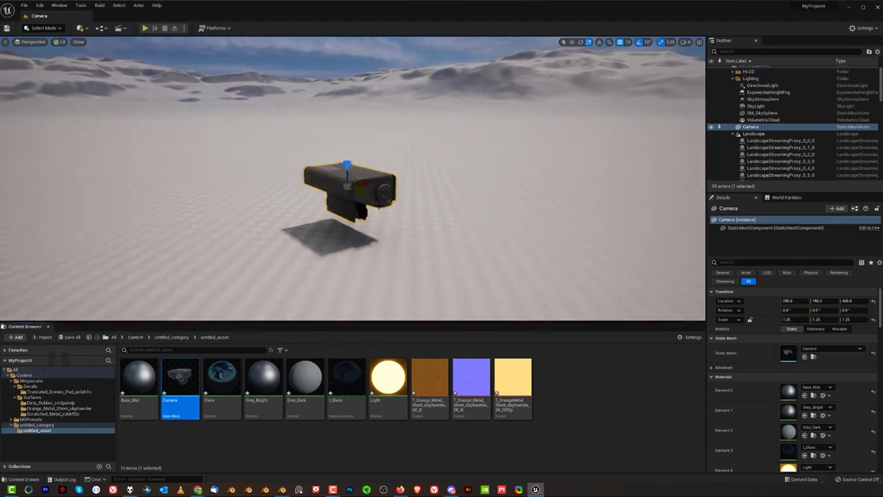
scroll(380, 201, up, 5)
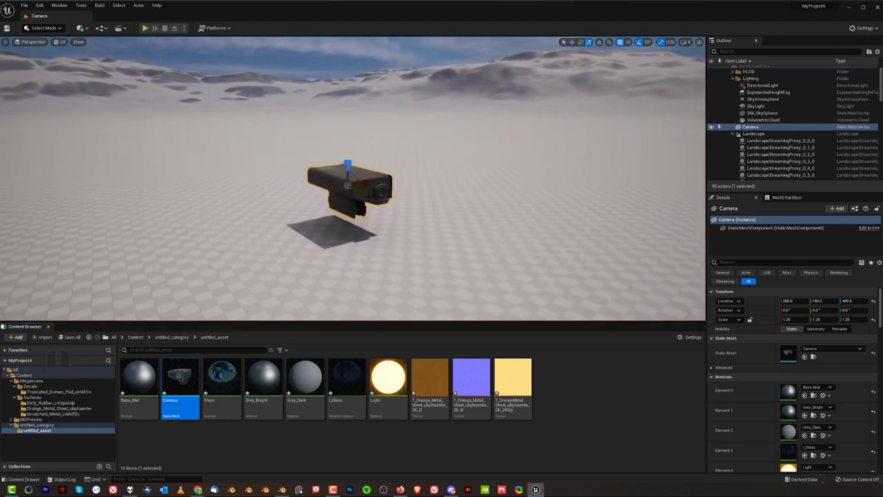
scroll(372, 197, up, 5)
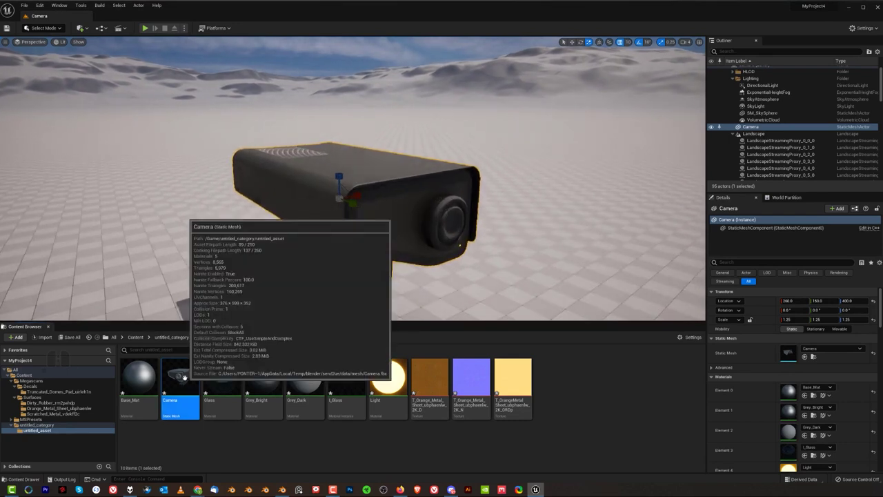
- Disable Nanite on the Camera static mesh and look over the model's lens and housing again
right_click(183, 376)
mouse_move(229, 166)
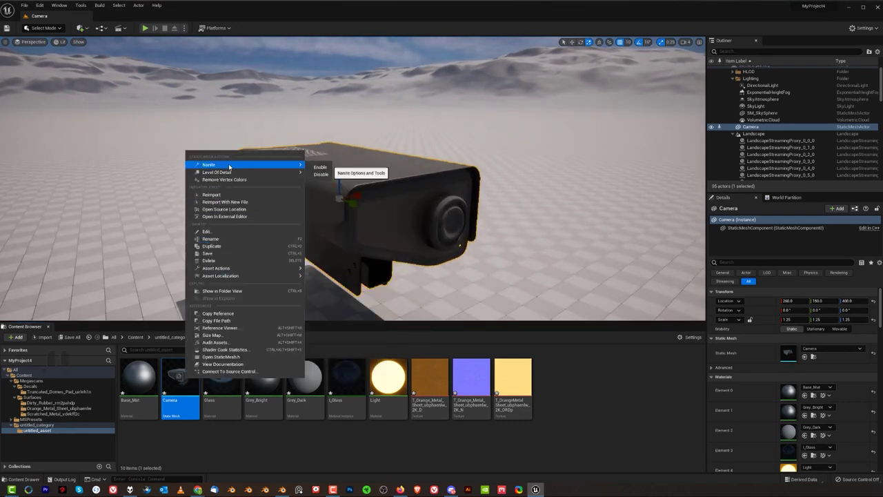
click(310, 174)
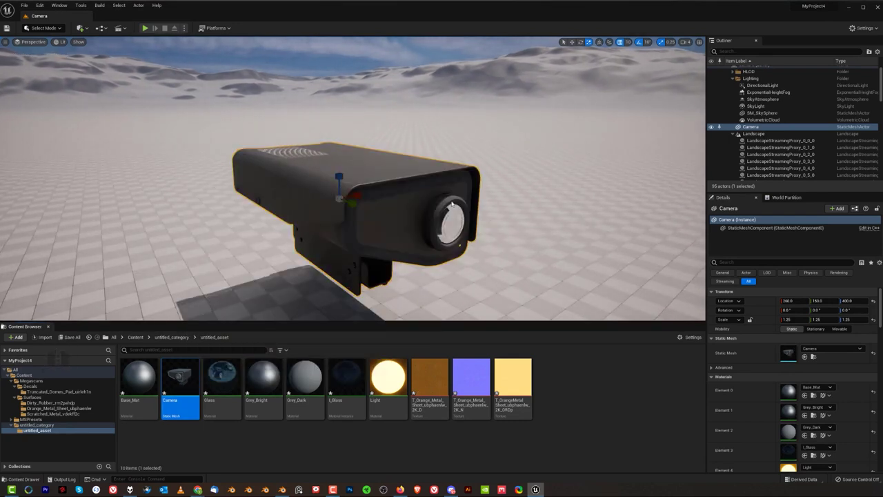
alt+drag(449, 204, 159, 207)
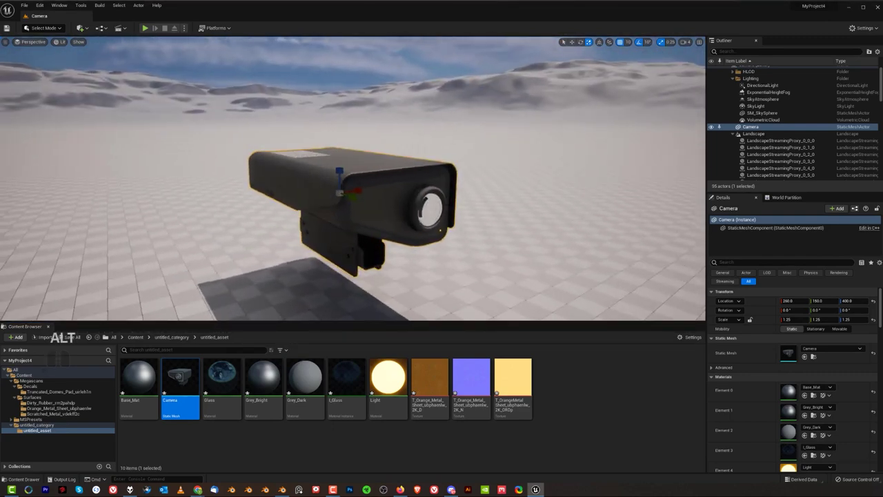
scroll(475, 197, down, 3)
mouse_move(404, 166)
alt+mouse_down()
mouse_move(418, 170)
mouse_move(400, 171)
alt+mouse_up()
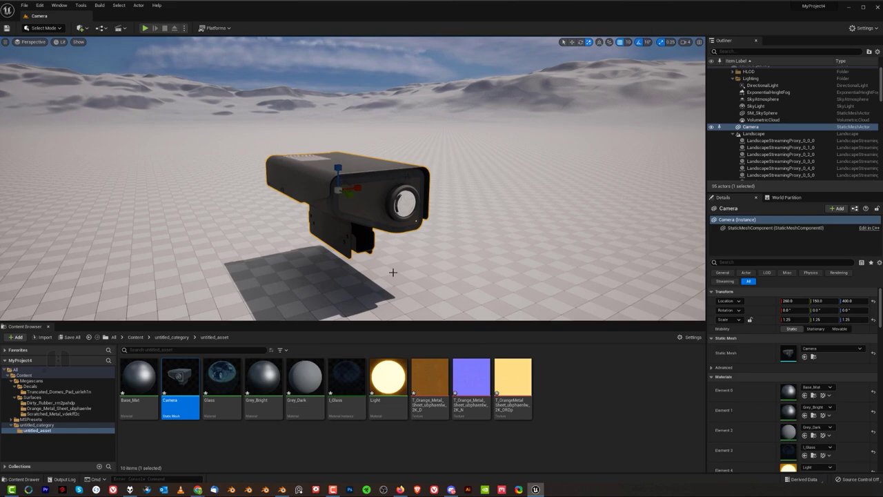
- Switch to Blender, inset the camera's front panel faces by about 0.03 m and extrude them outward about 0.2 m
click(282, 489)
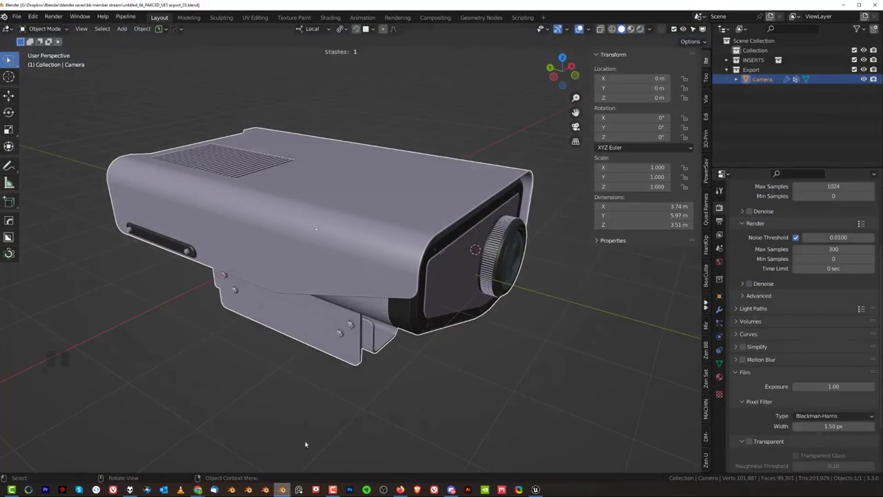
middle_drag(424, 236, 449, 253)
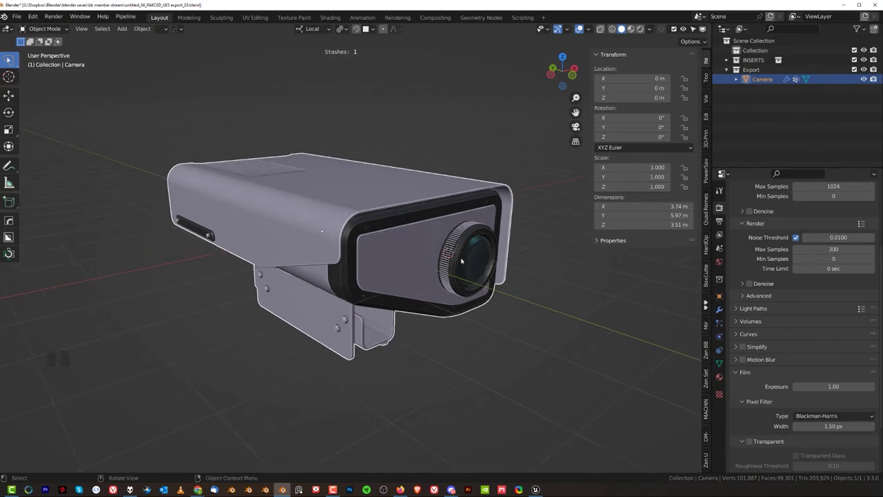
scroll(461, 261, up, 2)
key(Tab)
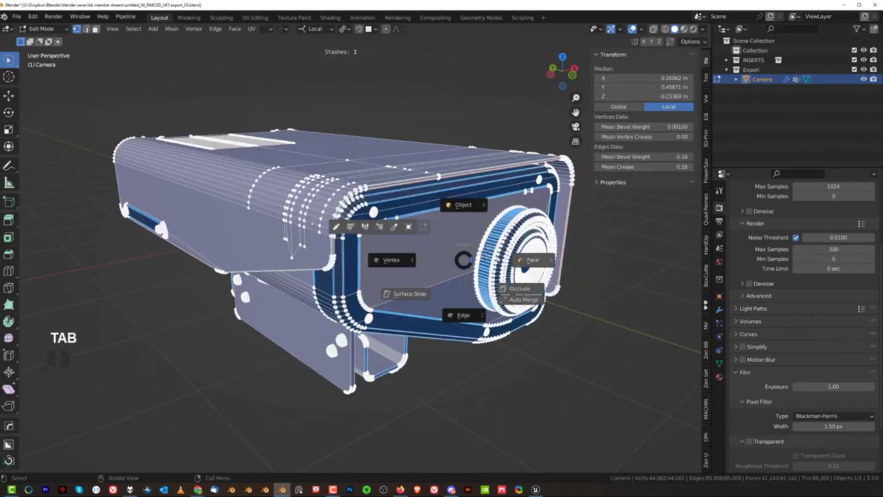
click(501, 259)
click(456, 259)
shift+click(466, 294)
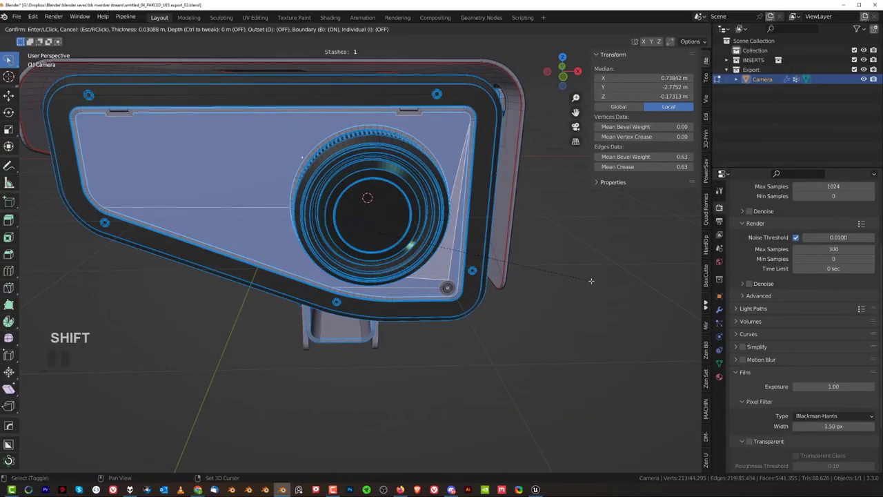
click(591, 281)
middle_drag(591, 281, 485, 248)
key(e)
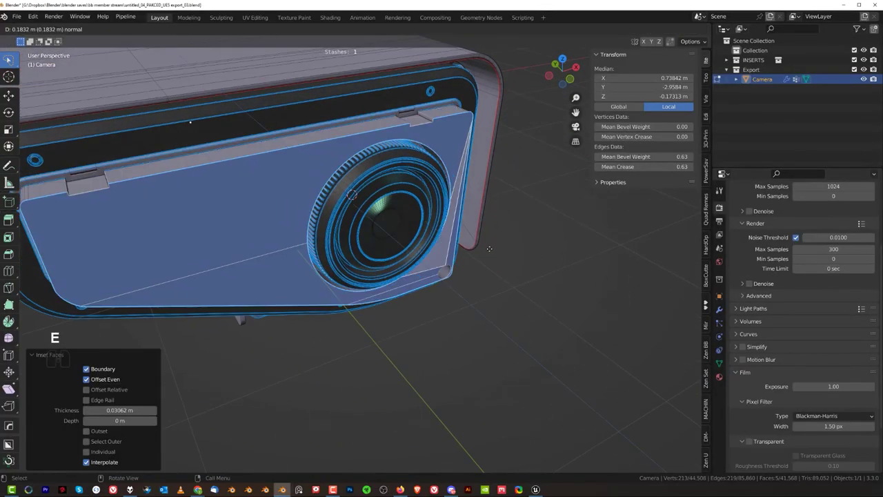
click(498, 227)
key(Tab)
- Export the modified Camera mesh to Unreal Engine, switch there and check the extruded front panel on the placed camera
middle_drag(464, 237, 222, 41)
click(131, 21)
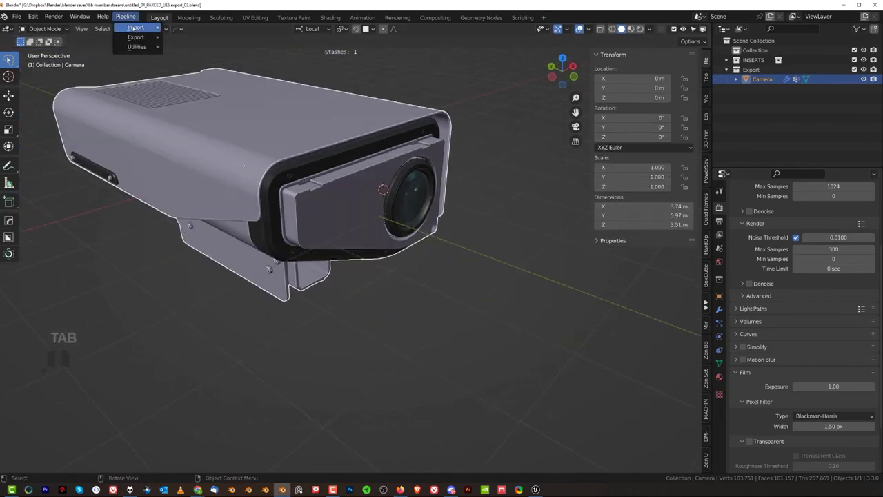
mouse_move(137, 43)
key(Return)
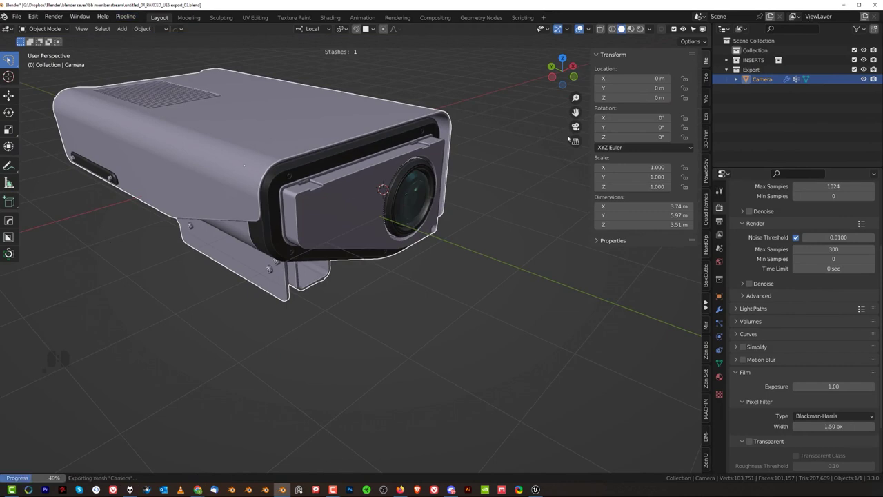
click(843, 5)
scroll(458, 222, up, 6)
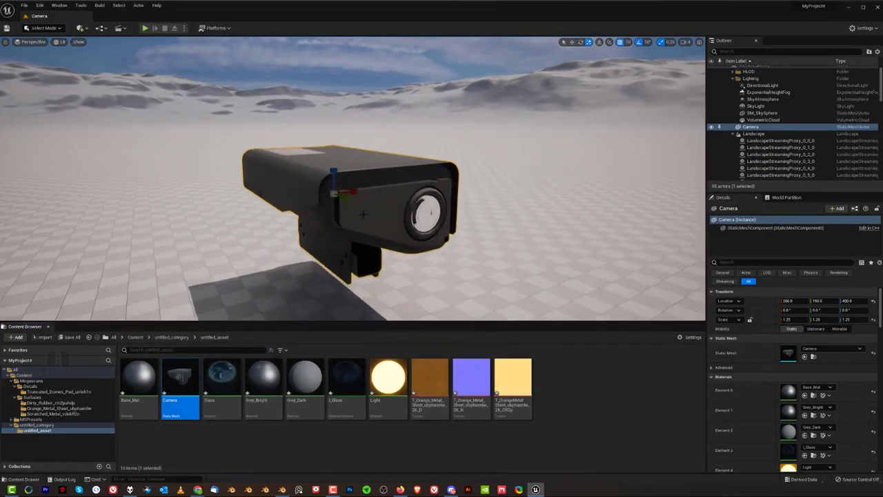
mouse_move(481, 195)
alt+mouse_down()
mouse_move(514, 238)
mouse_move(503, 176)
mouse_move(493, 185)
alt+mouse_up()
- Switch back to Blender and undo the extrusion of the camera's front panel
click(283, 489)
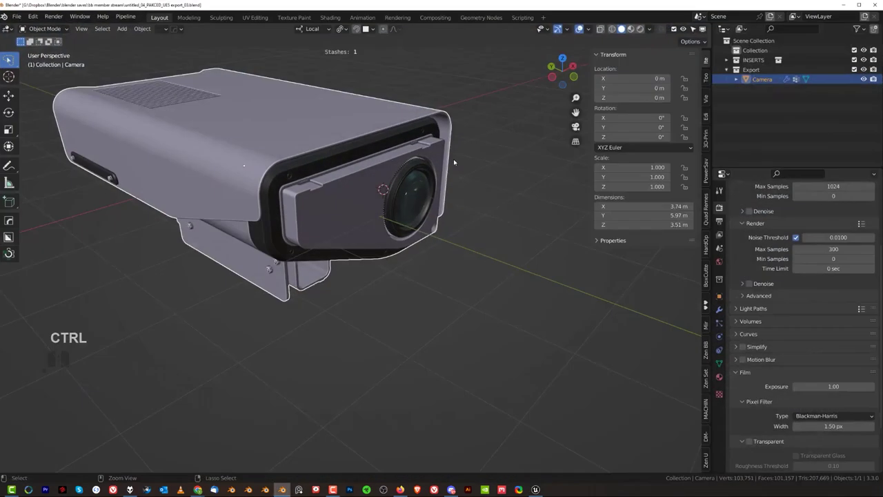
key(Tab)
key(ctrl+z)
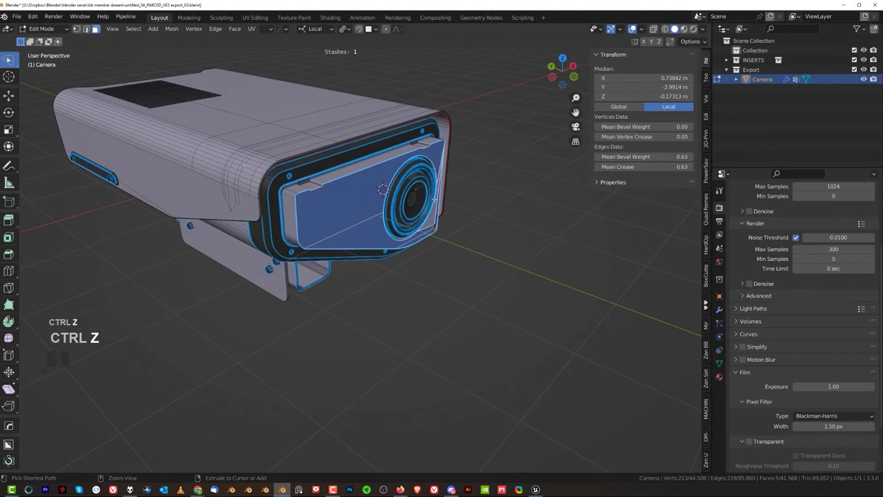
key(ctrl+z)
key(Tab)
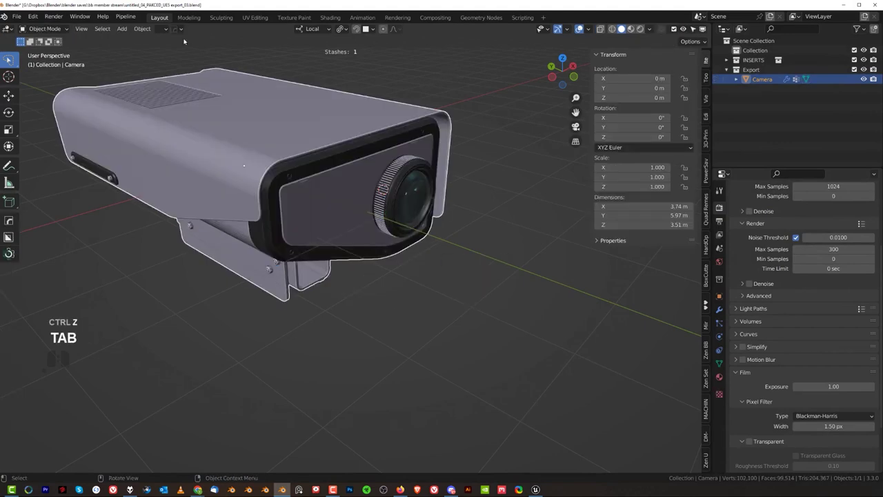
- Export the restored Camera mesh to Unreal Engine, switch there and inspect the updated front panel and lens
click(143, 29)
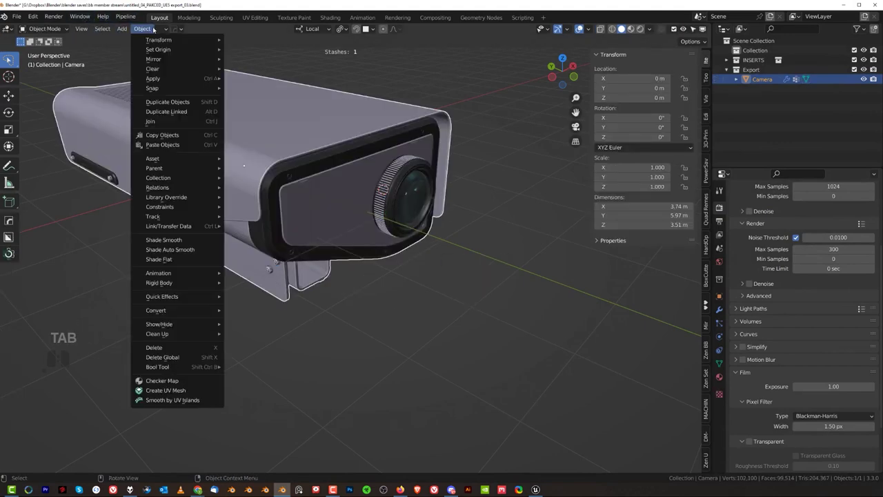
click(126, 16)
click(127, 16)
mouse_move(139, 39)
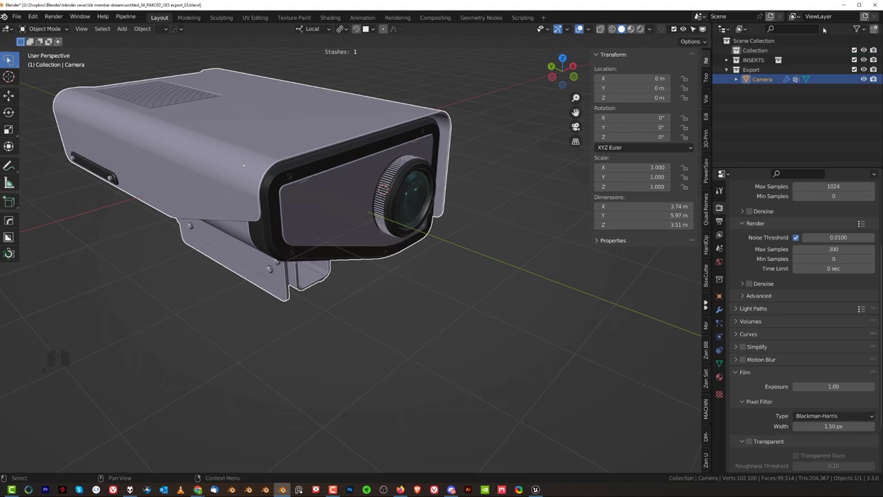
click(844, 8)
scroll(435, 192, up, 4)
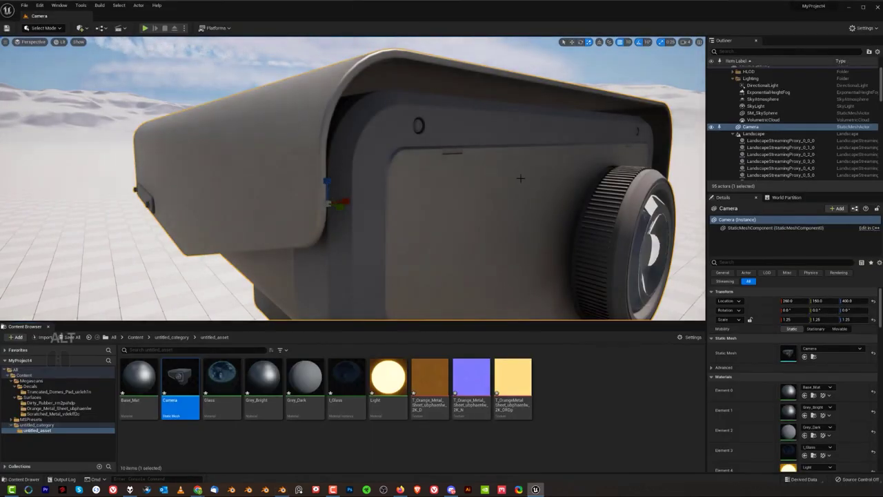
alt+scroll(508, 196, down, 6)
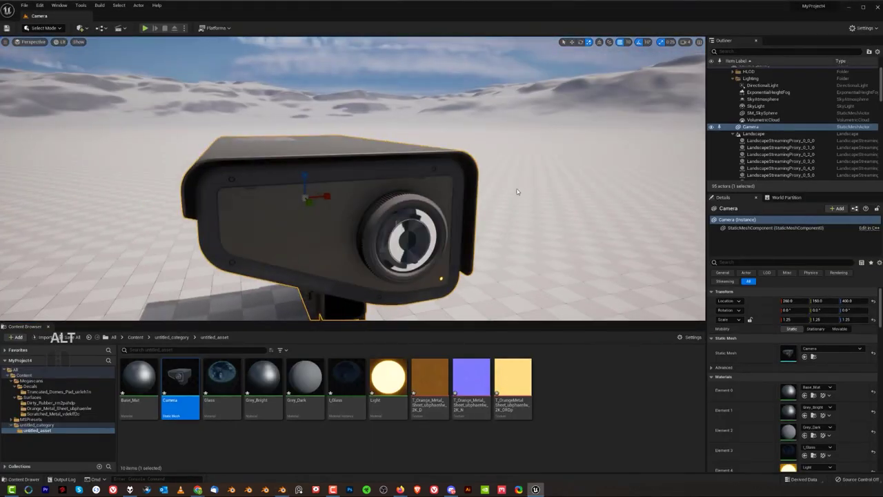